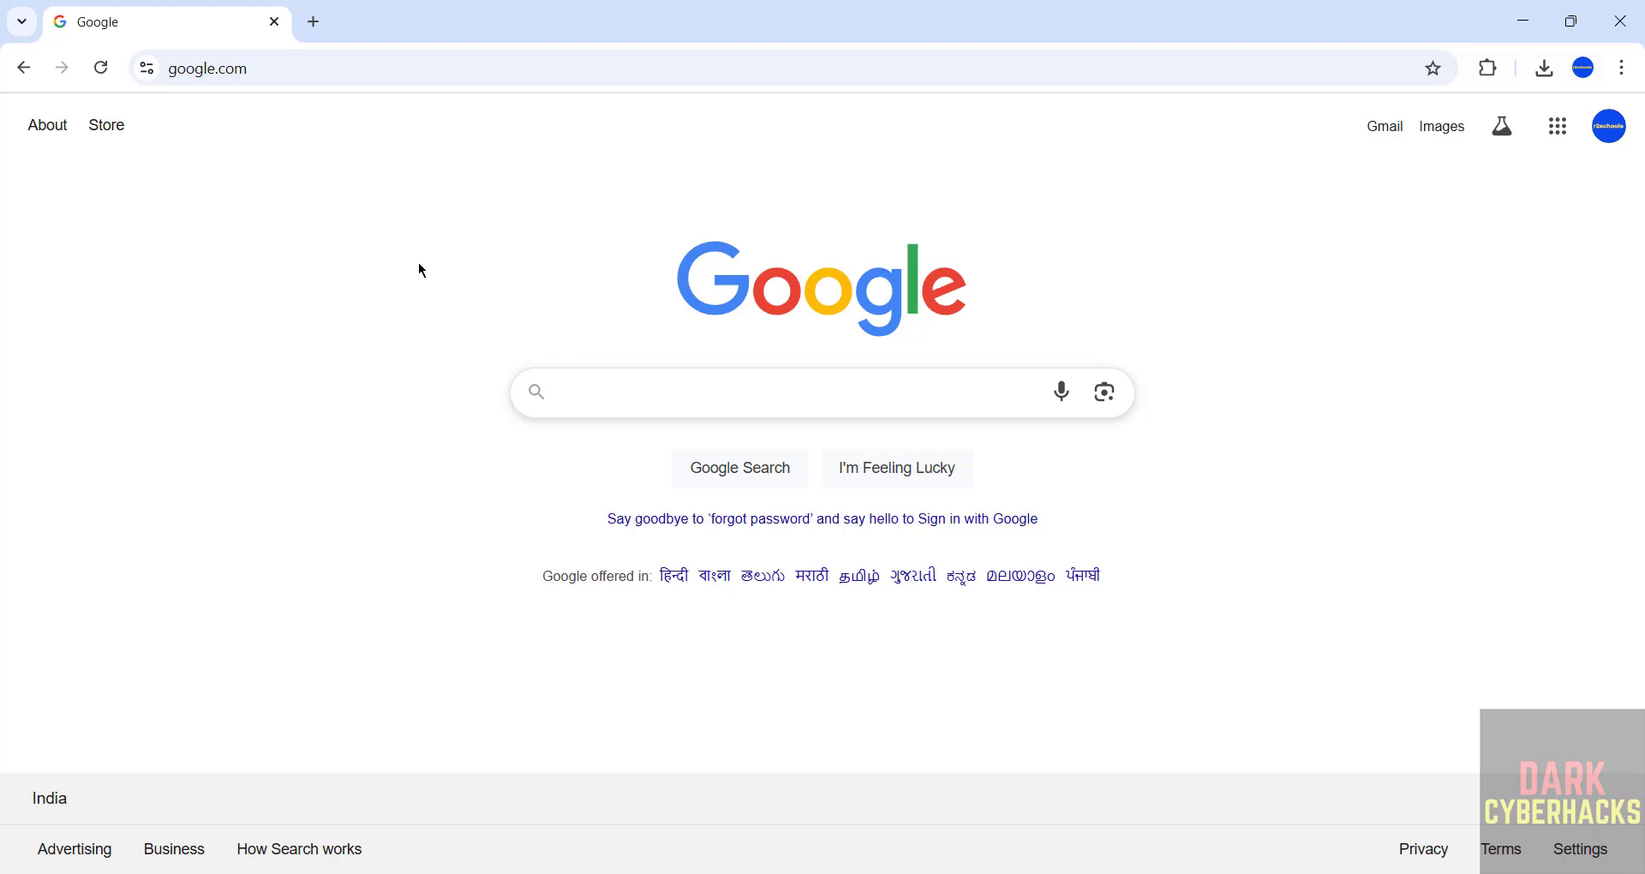
- Load kali.org from Chrome's Google start page
{"action": "left_click", "coordinate": [571, 61]}
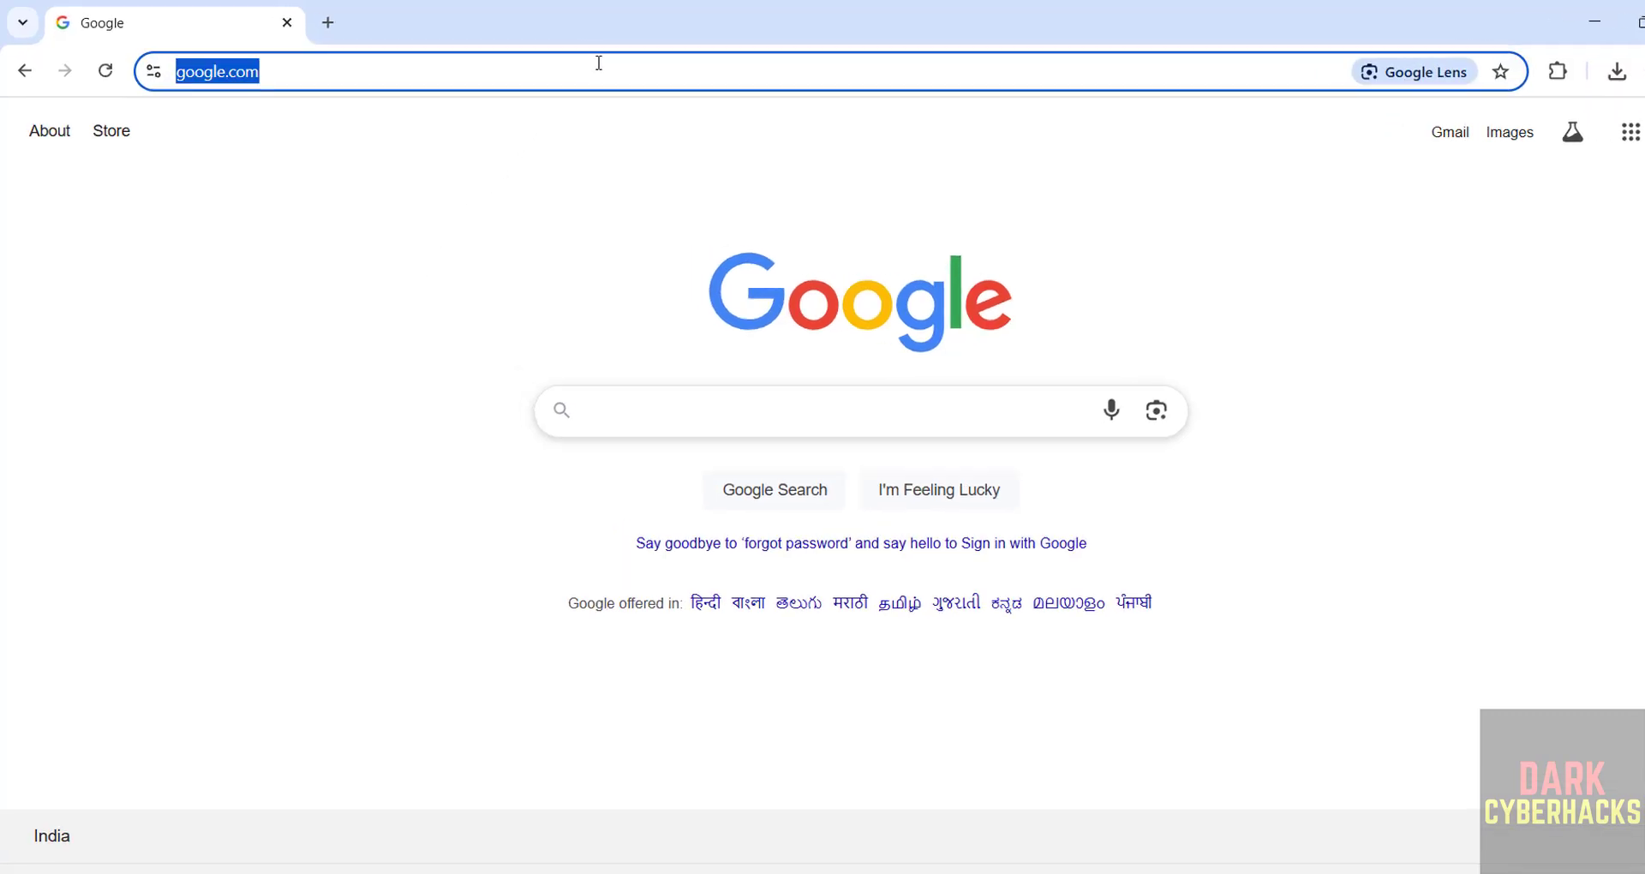
{"action": "type", "text": "kali"}
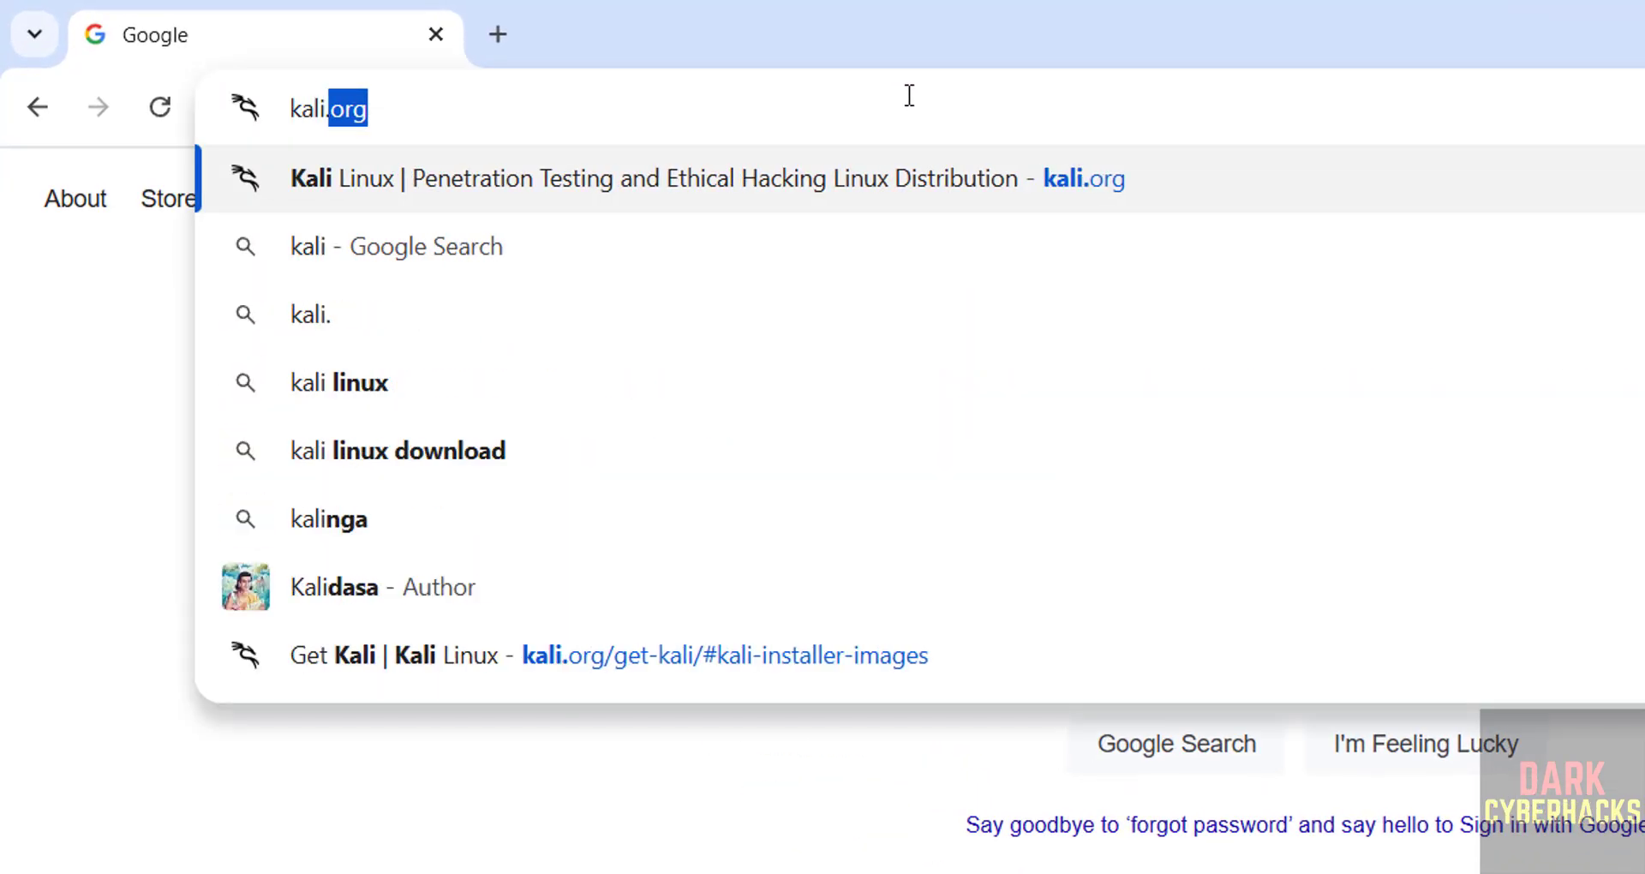
{"action": "type", "text": ".org"}
{"action": "key", "text": "Return"}
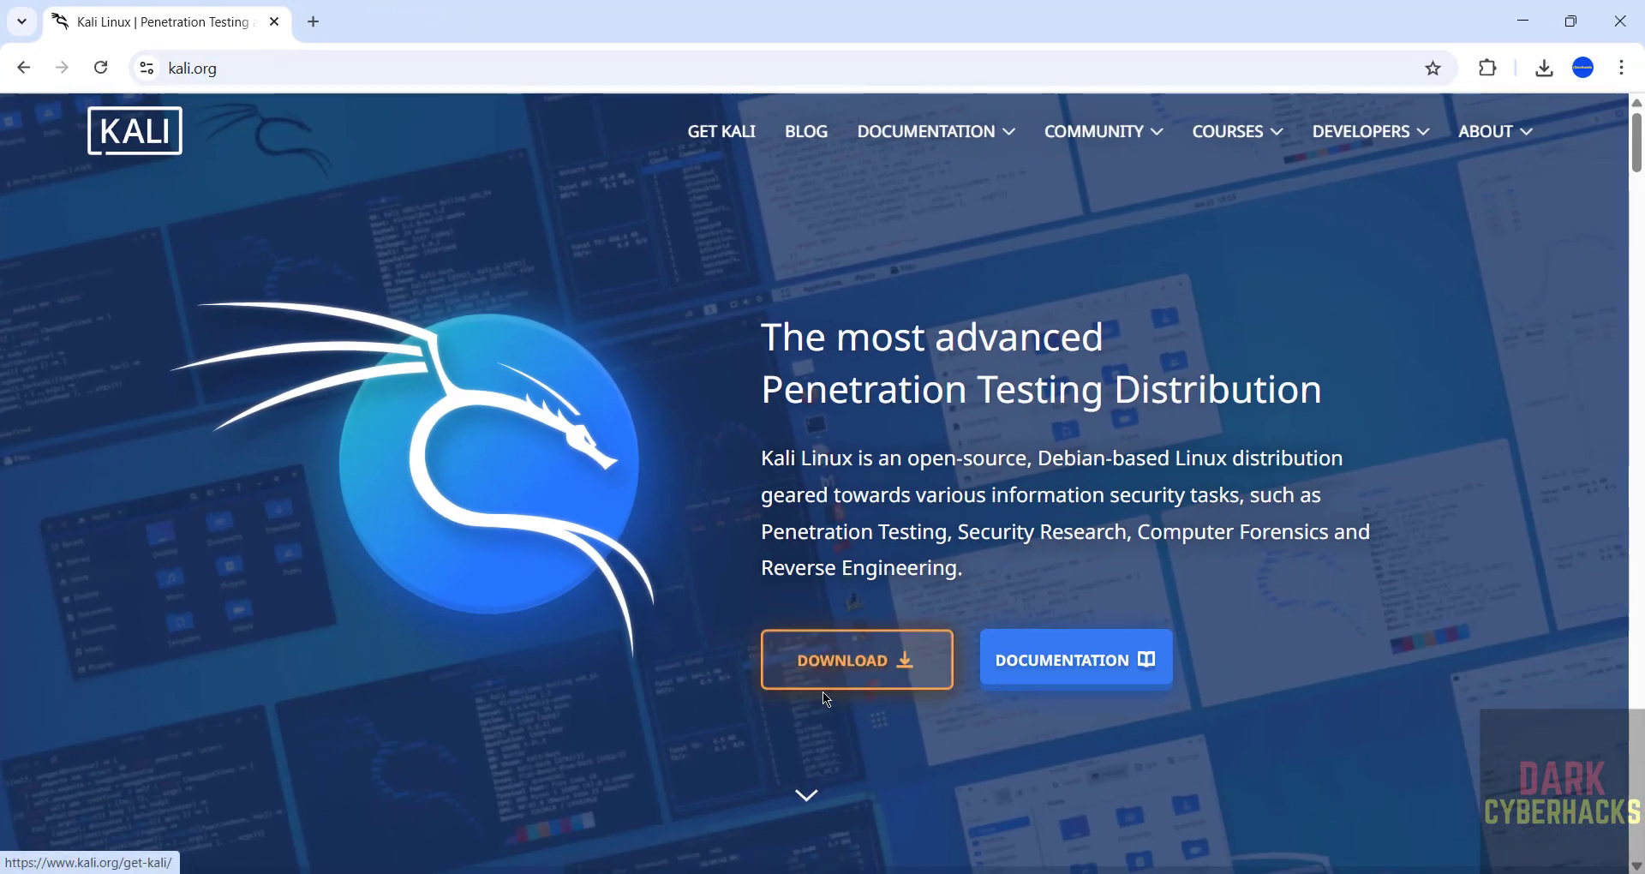
- Download the 4.2G Kali Purple installer ISO from the Get Kali Installer Images section
{"action": "left_click", "coordinate": [720, 135]}
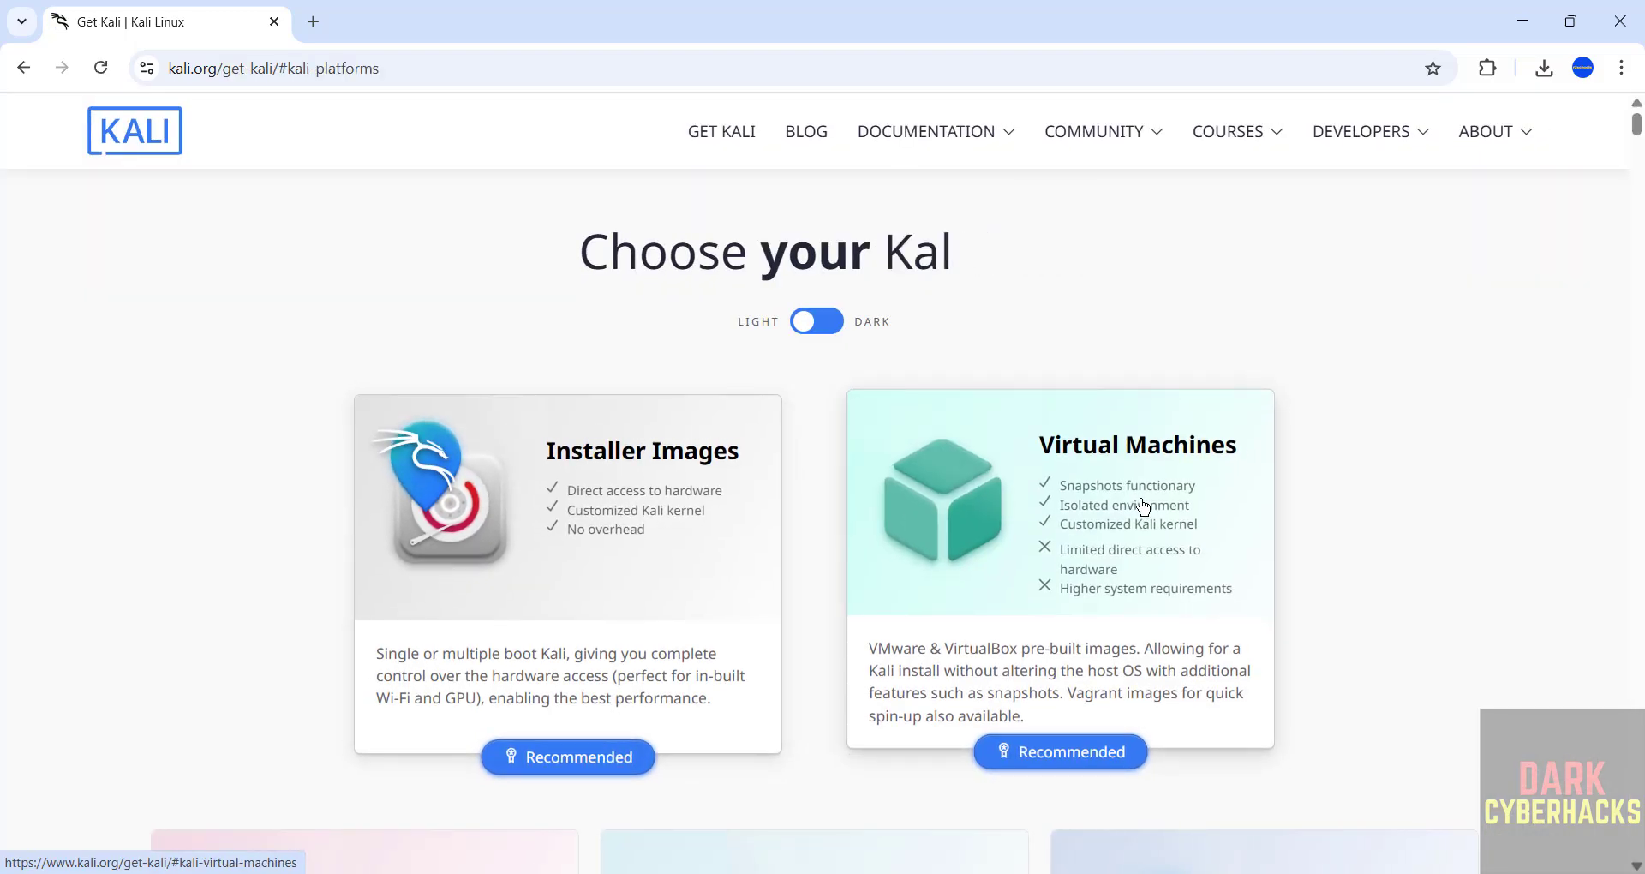
{"action": "left_click", "coordinate": [614, 548]}
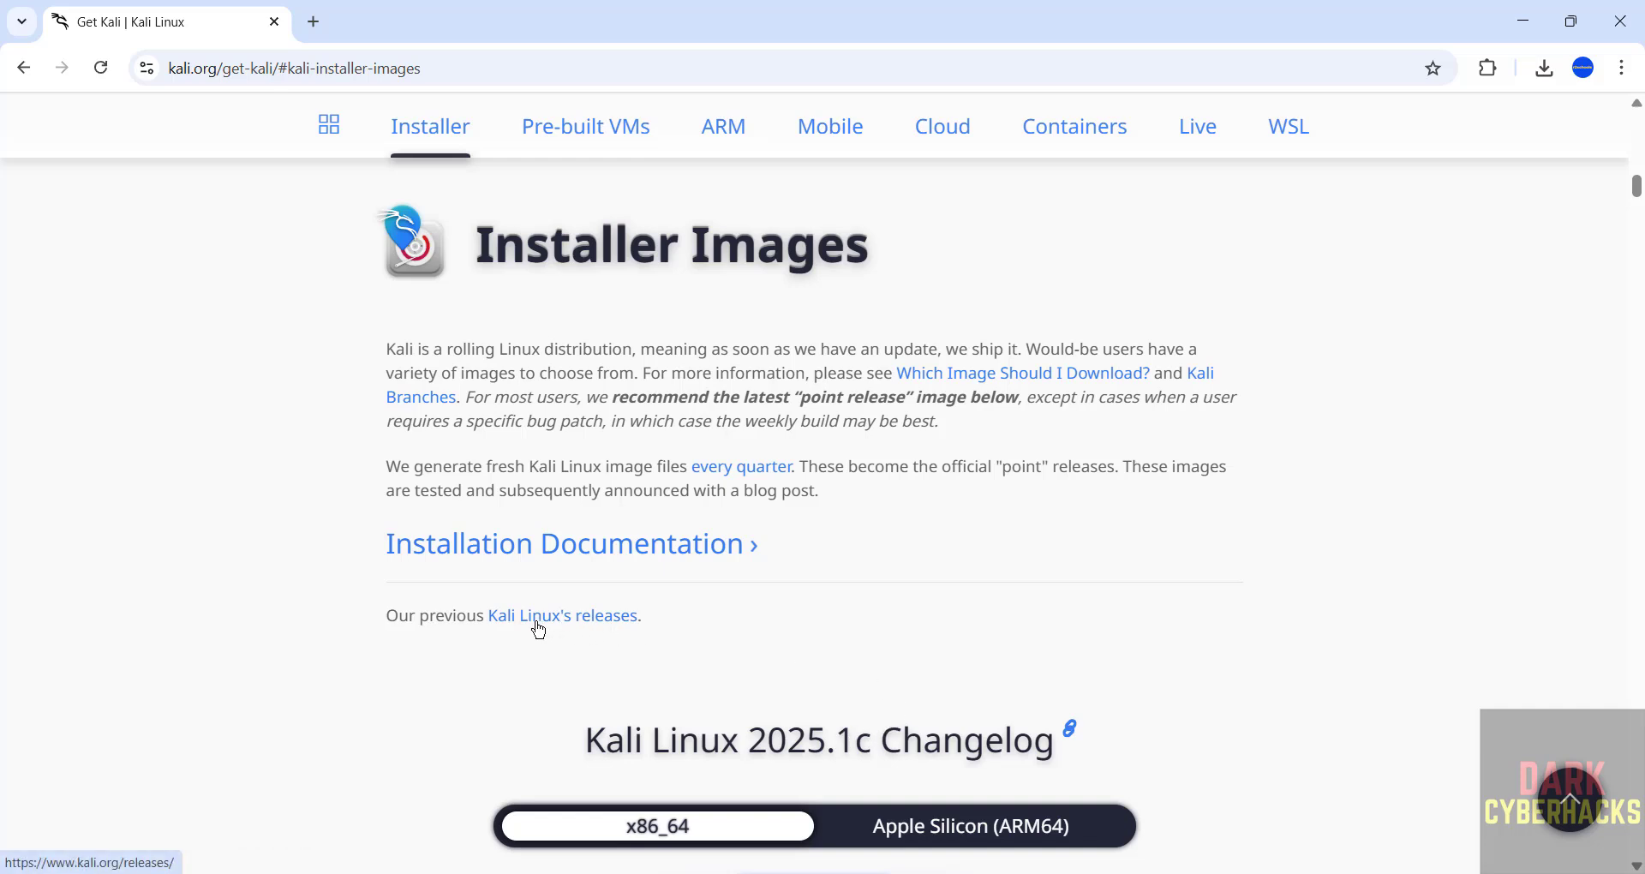
{"action": "scroll", "coordinate": [485, 694], "scroll_direction": "down", "scroll_amount": 1}
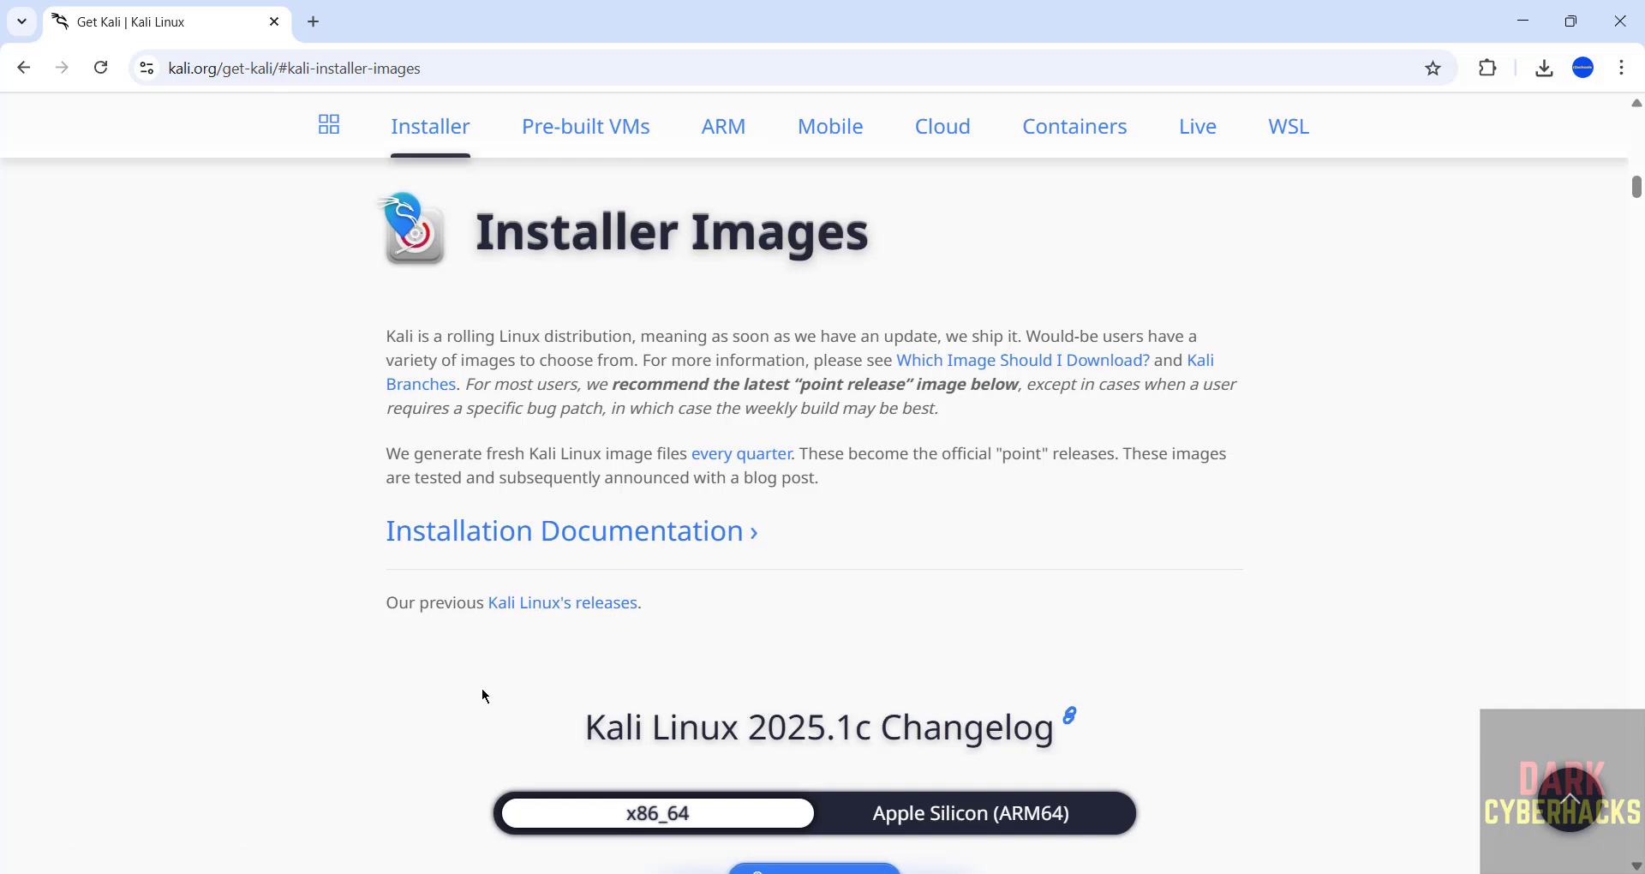
{"action": "scroll", "coordinate": [485, 696], "scroll_direction": "down", "scroll_amount": 15}
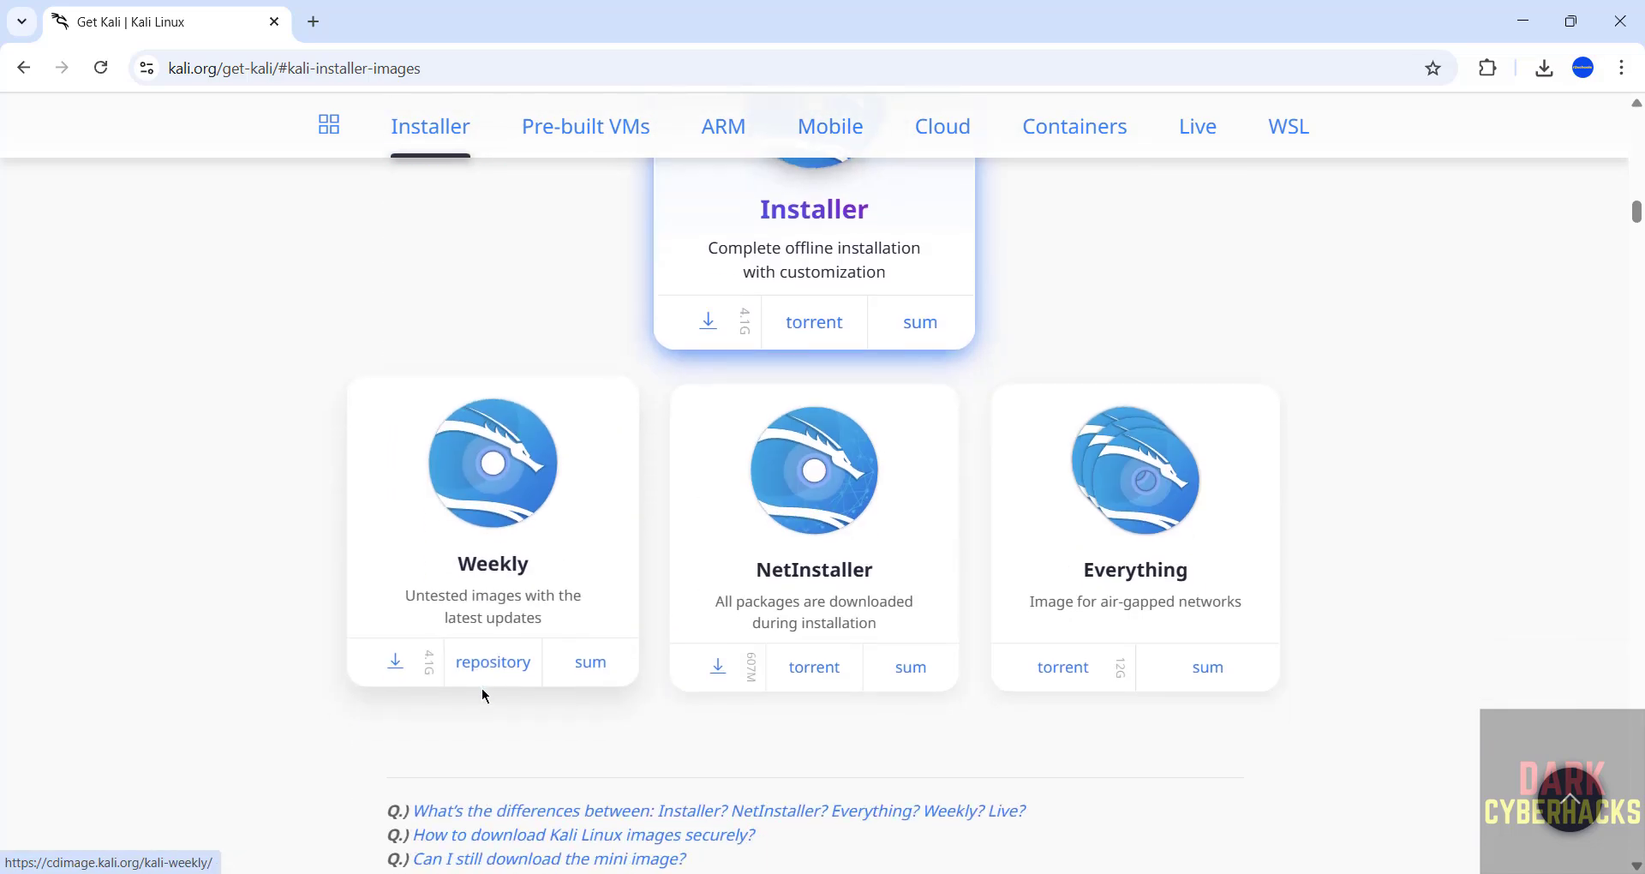
{"action": "scroll", "coordinate": [485, 696], "scroll_direction": "down", "scroll_amount": 7}
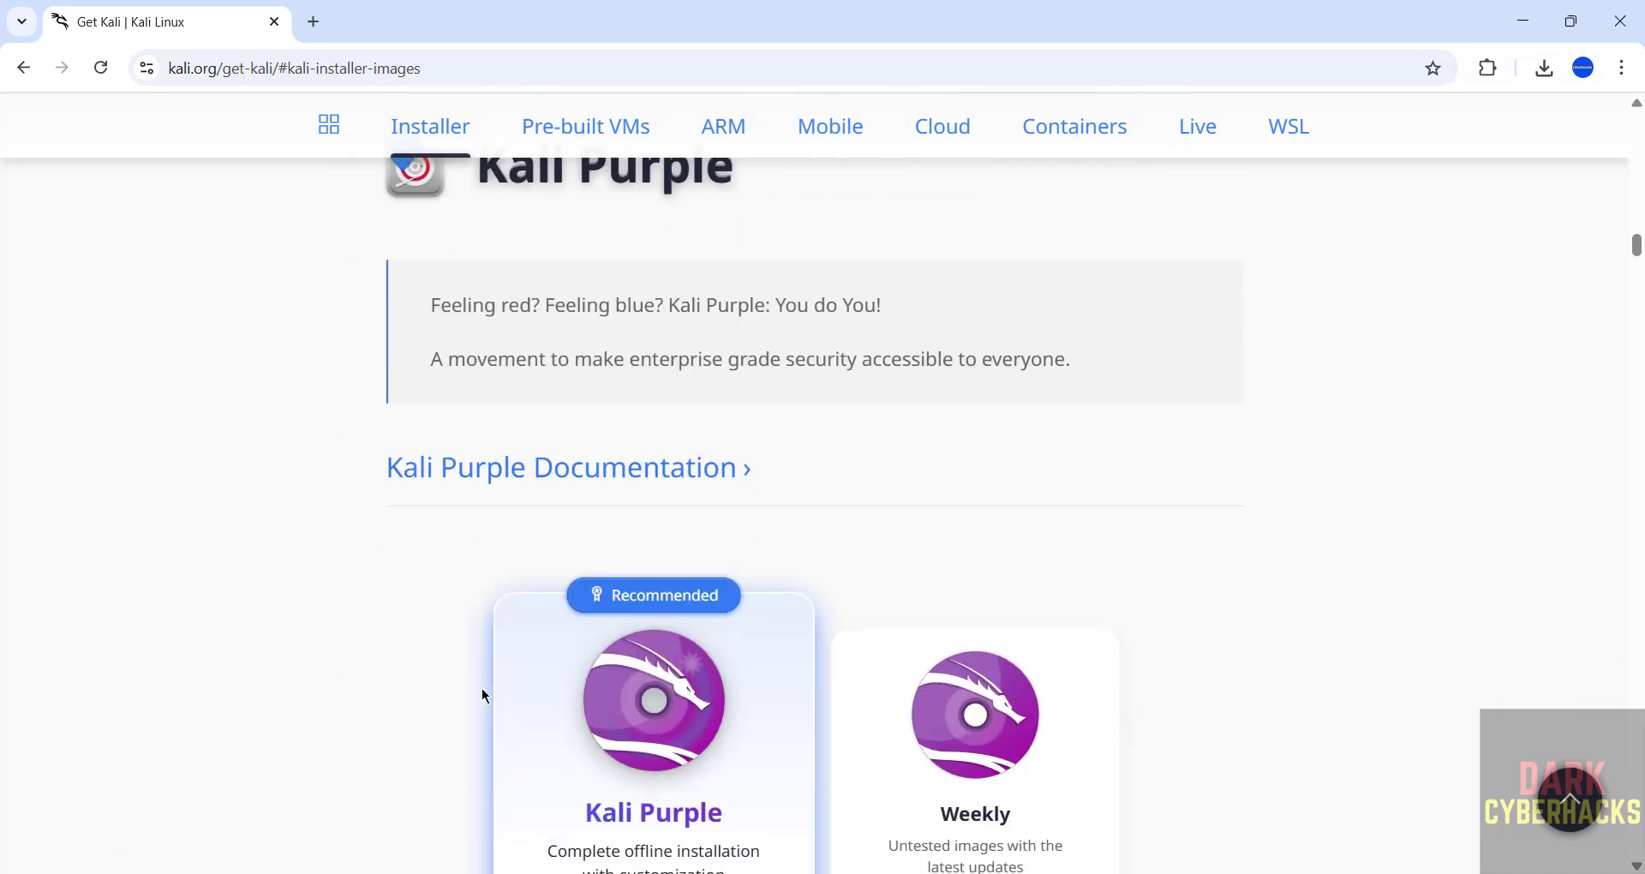
{"action": "scroll", "coordinate": [485, 695], "scroll_direction": "down", "scroll_amount": 3}
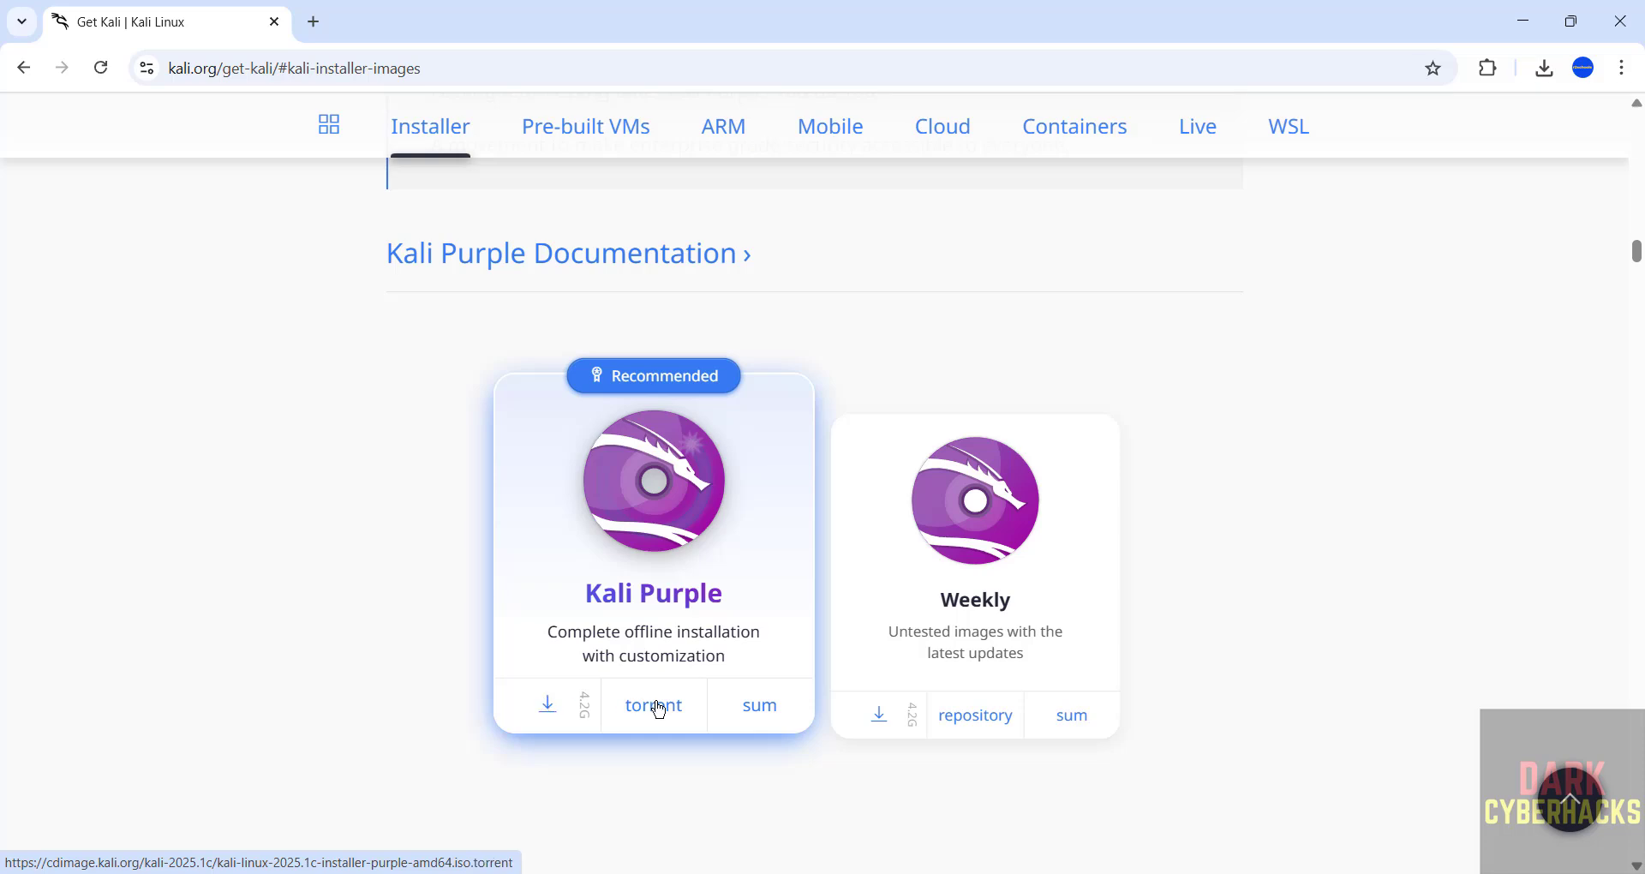
{"action": "left_click", "coordinate": [542, 714]}
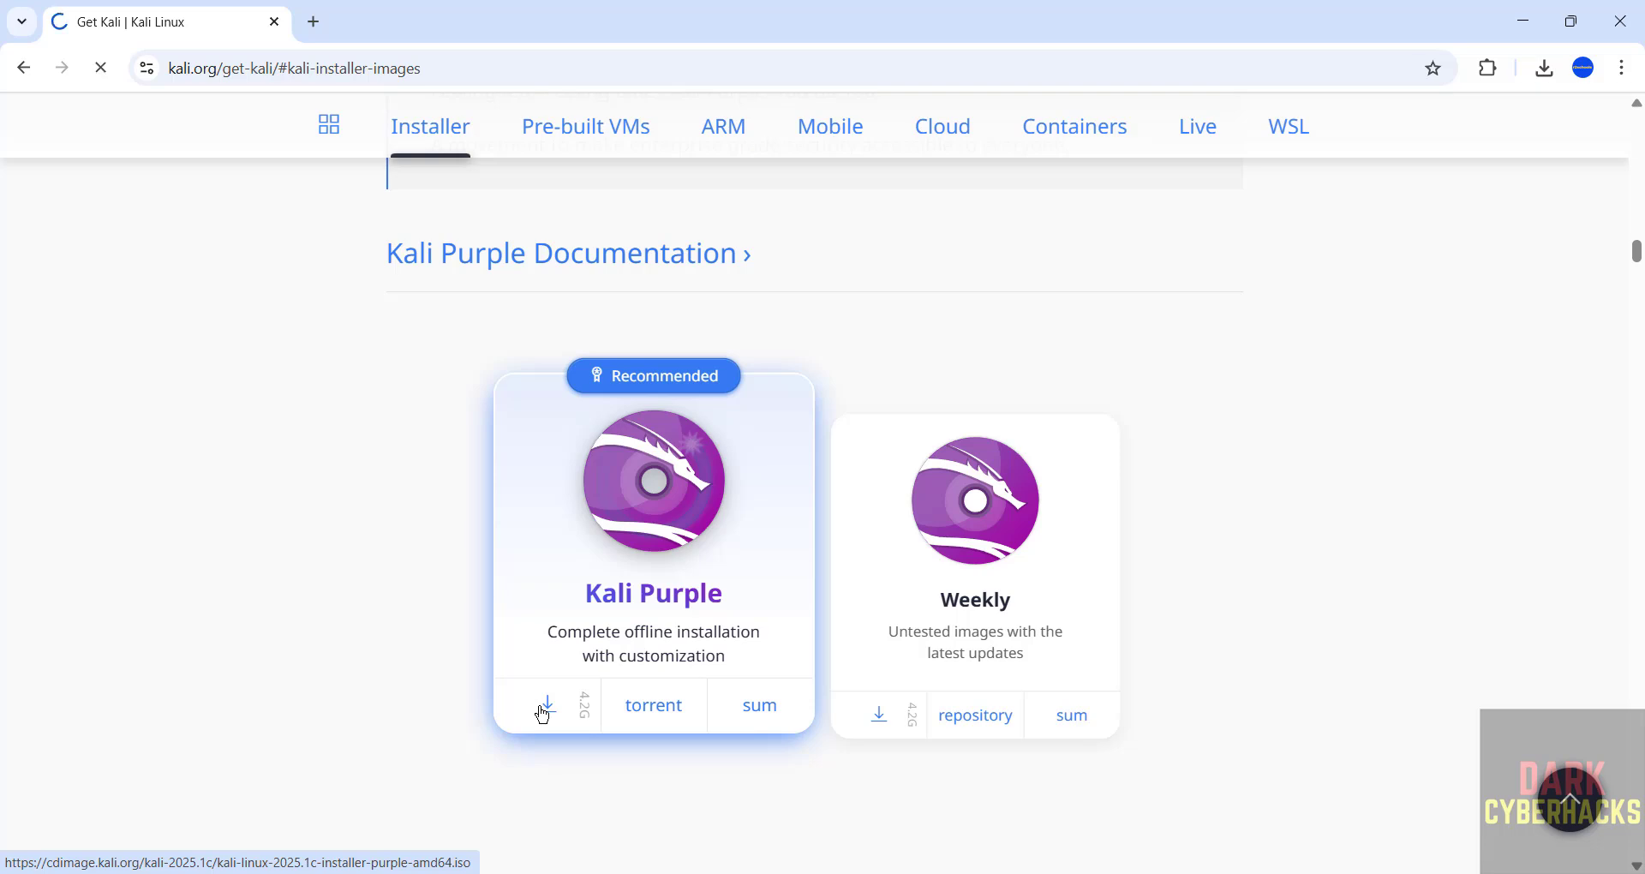
- Cancel the duplicate Kali Purple download and clear it from the download history
{"action": "key", "text": "ctrl+j"}
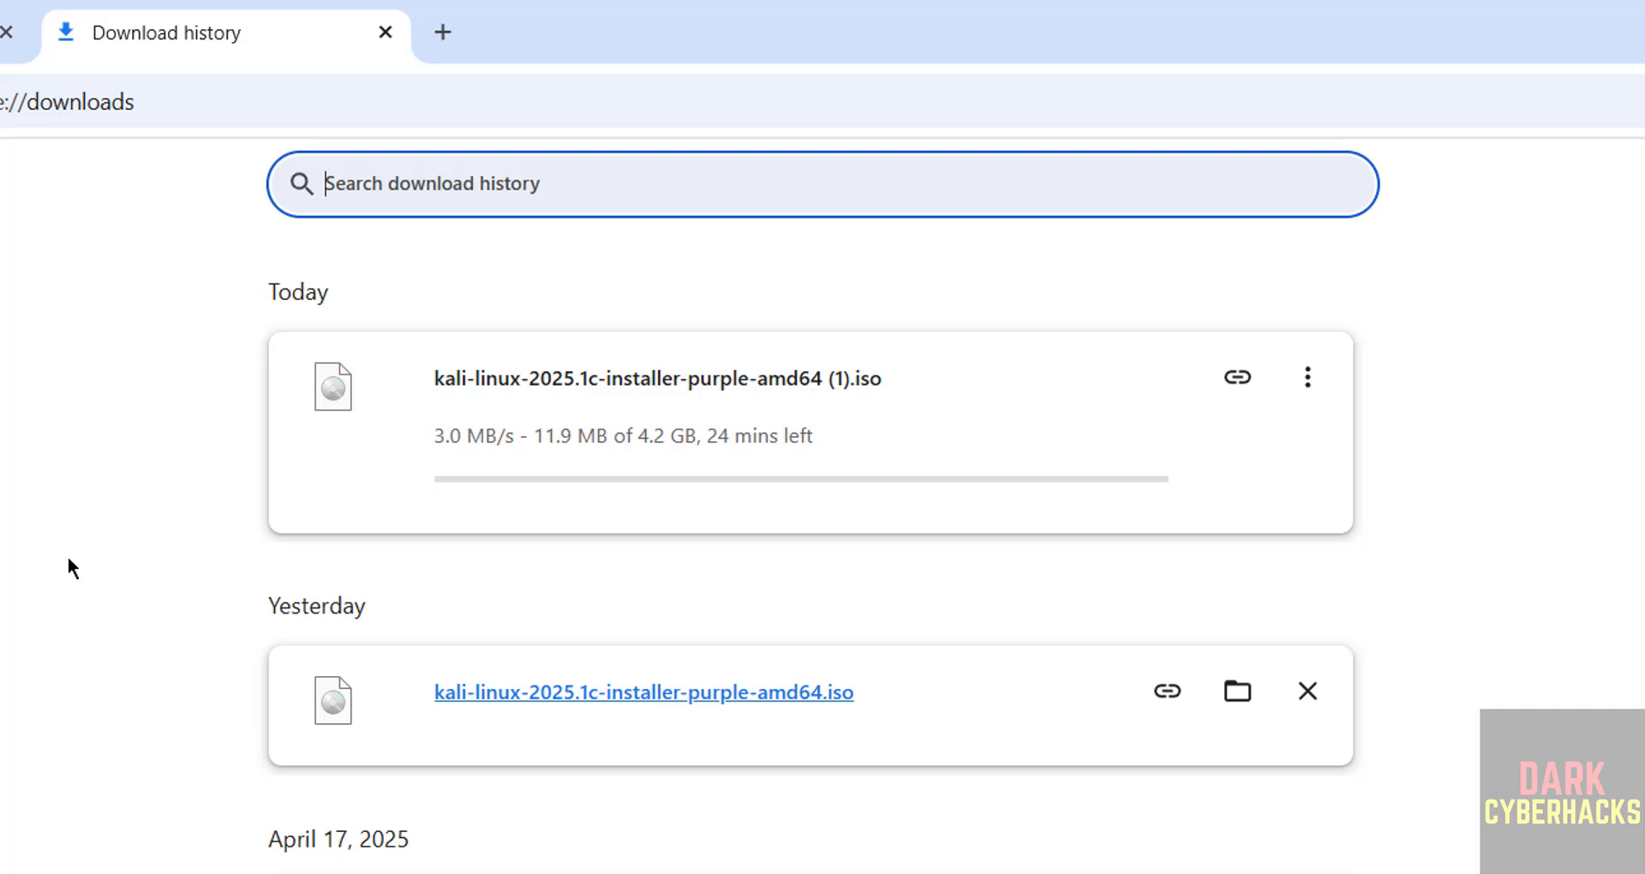
{"action": "left_click", "coordinate": [1306, 375]}
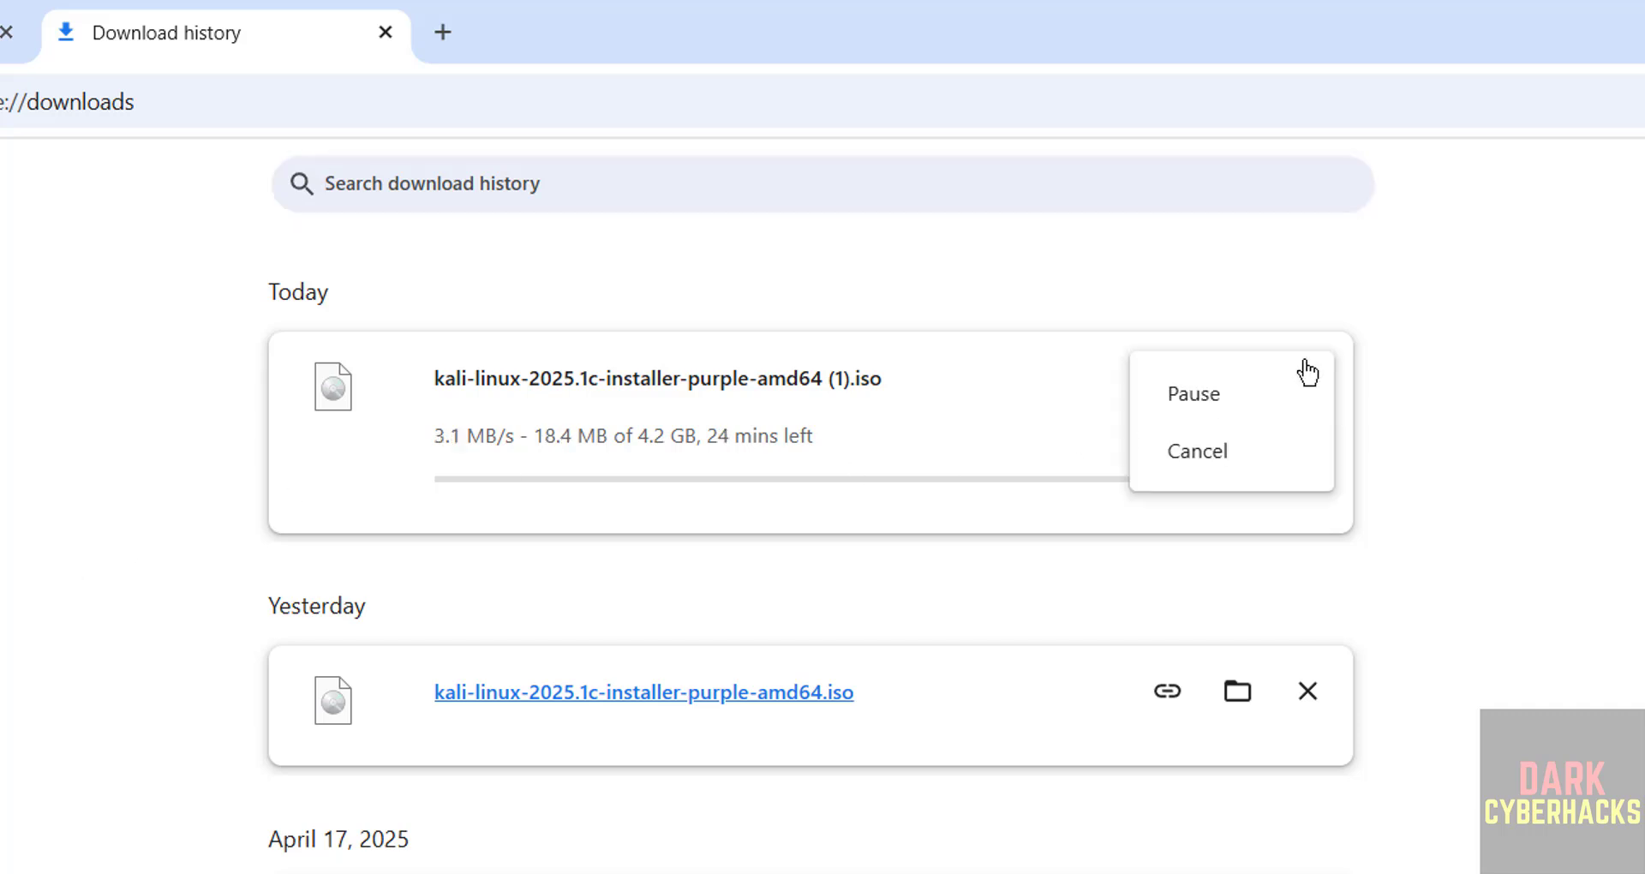
{"action": "left_click", "coordinate": [1234, 447]}
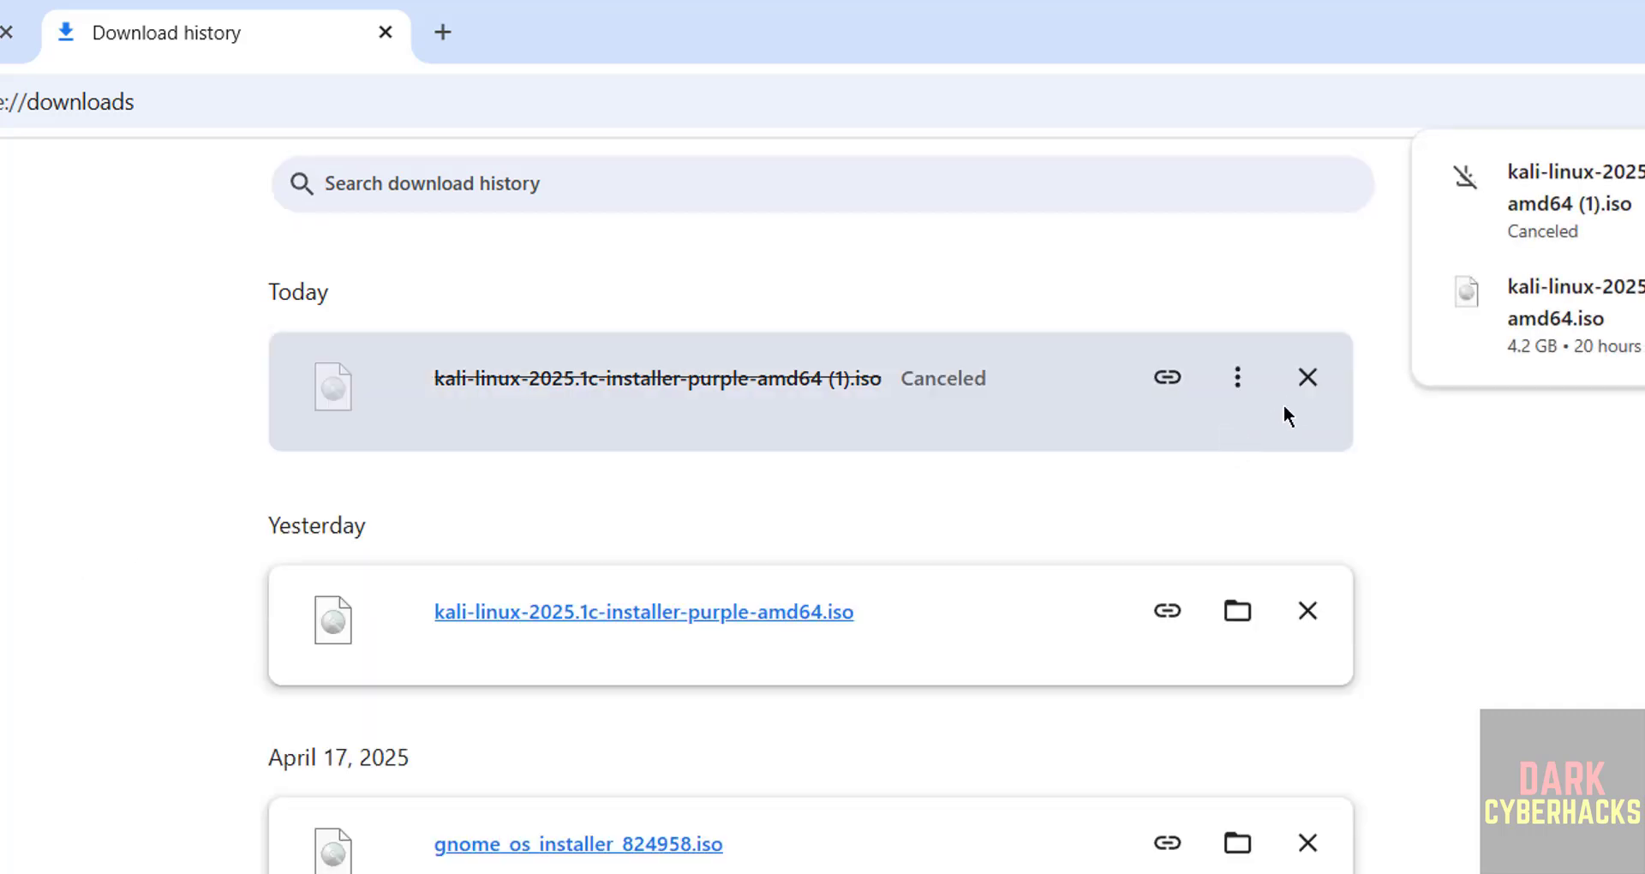
{"action": "left_click", "coordinate": [1308, 375]}
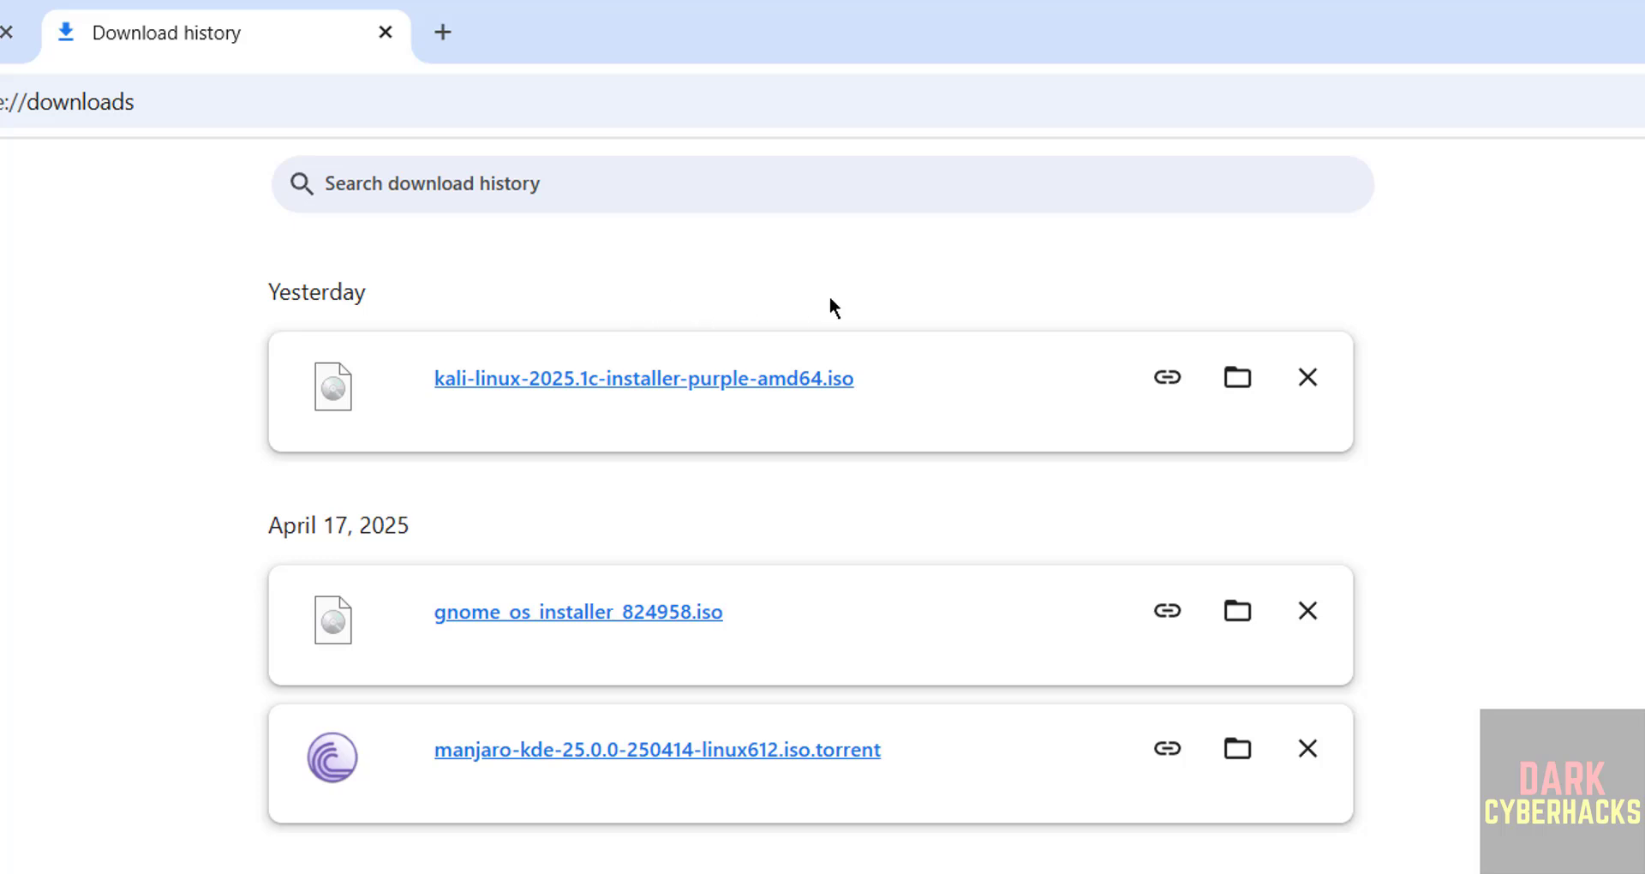
- Launch VMware Workstation Pro from Windows search and open its File menu
{"action": "key", "text": "super"}
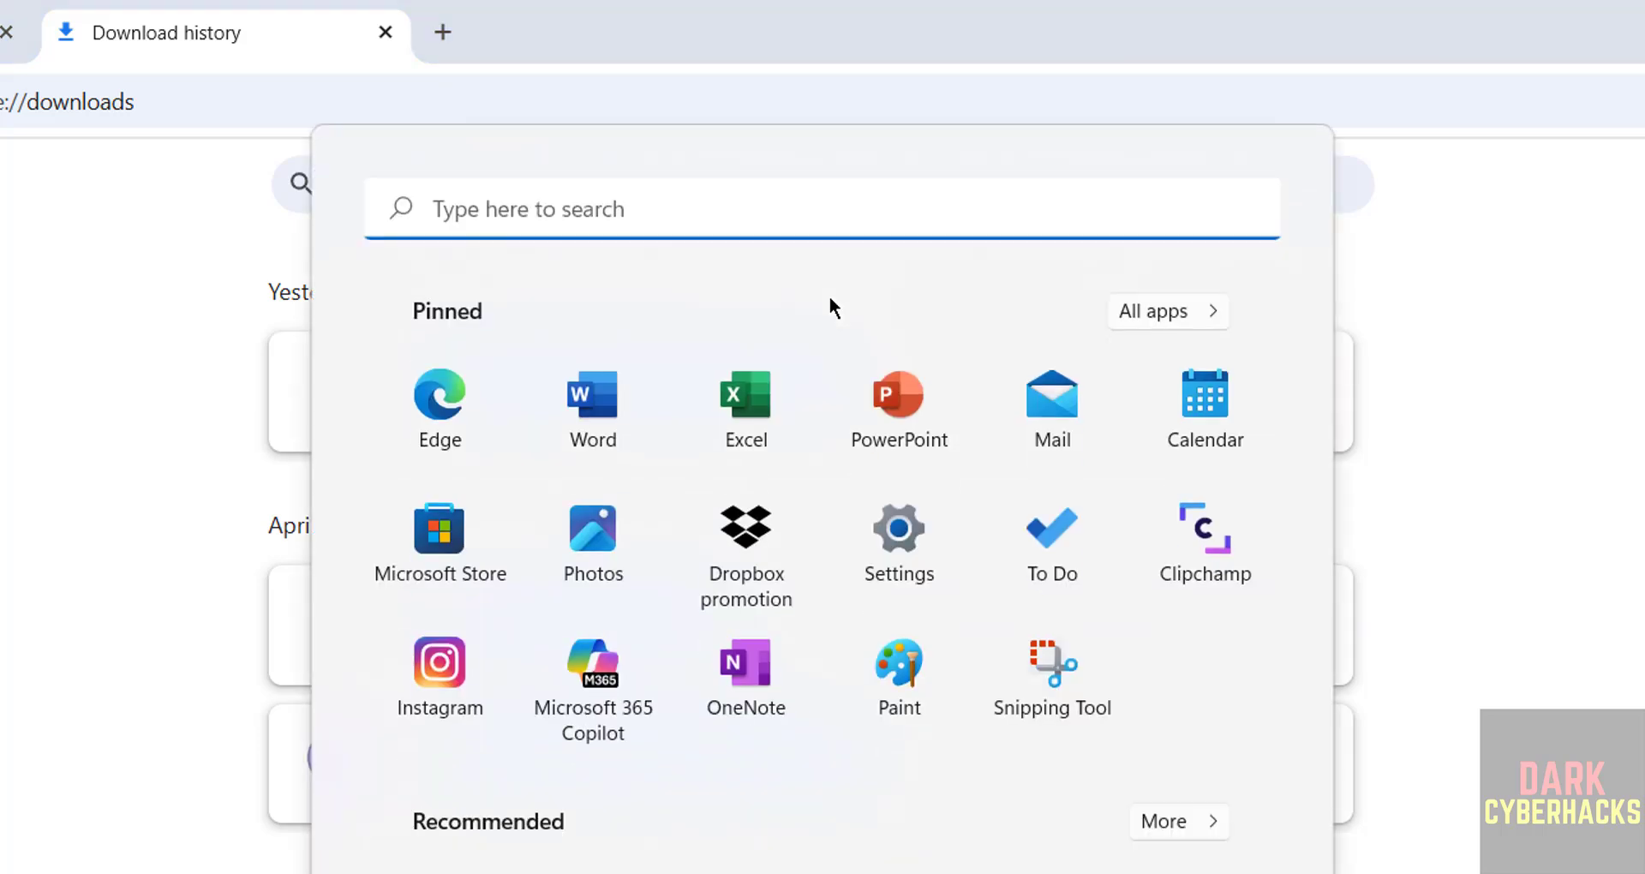
{"action": "type", "text": "vm"}
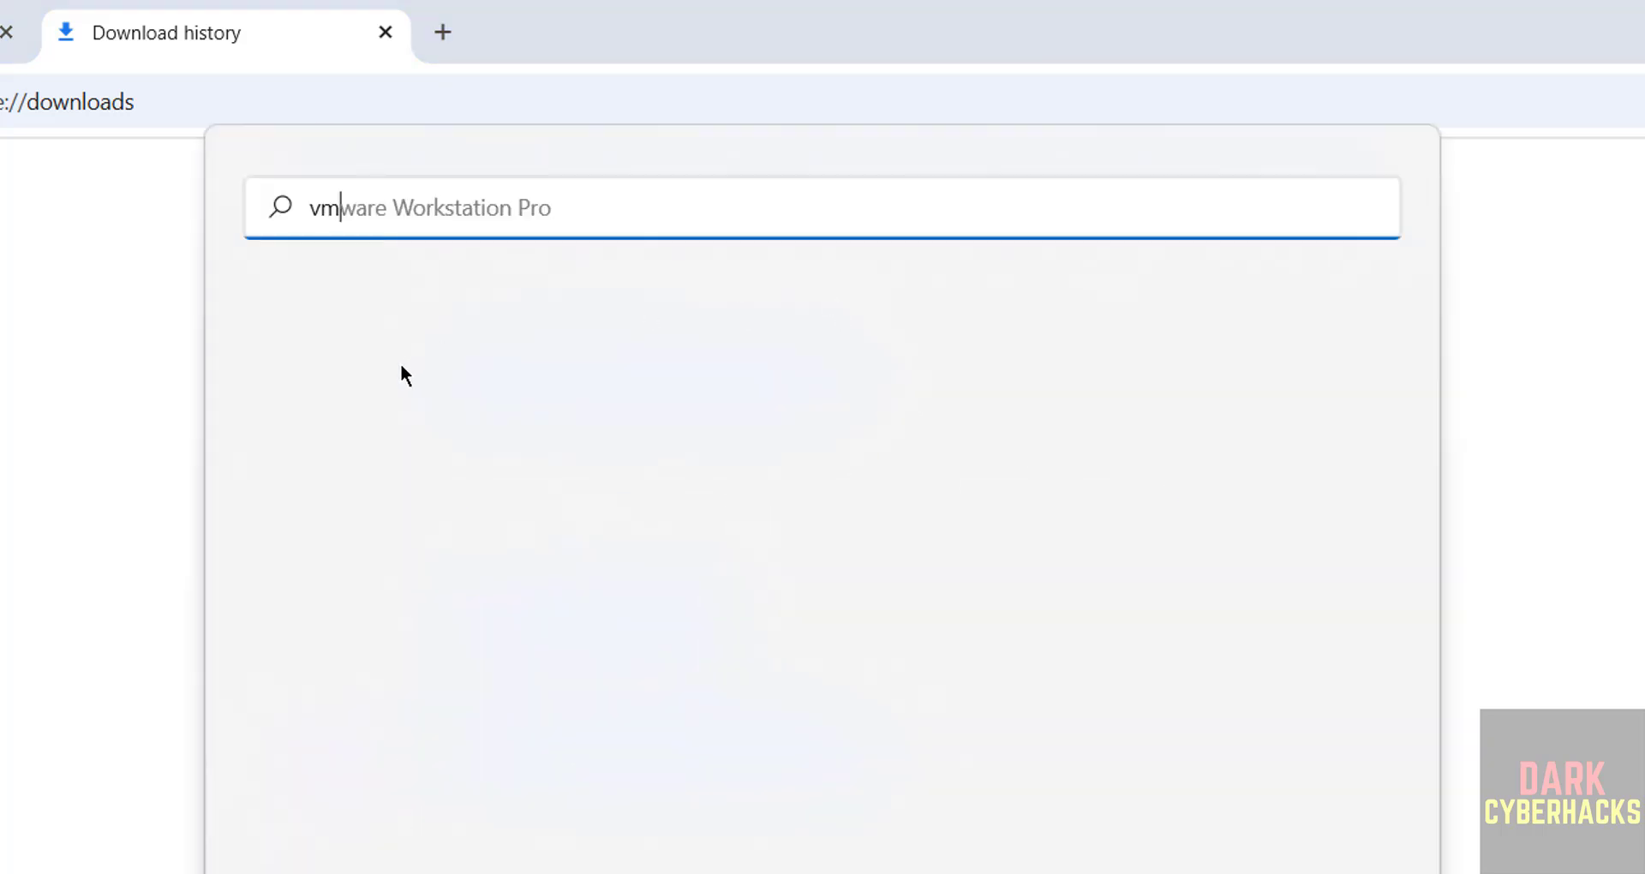
{"action": "left_click", "coordinate": [367, 440]}
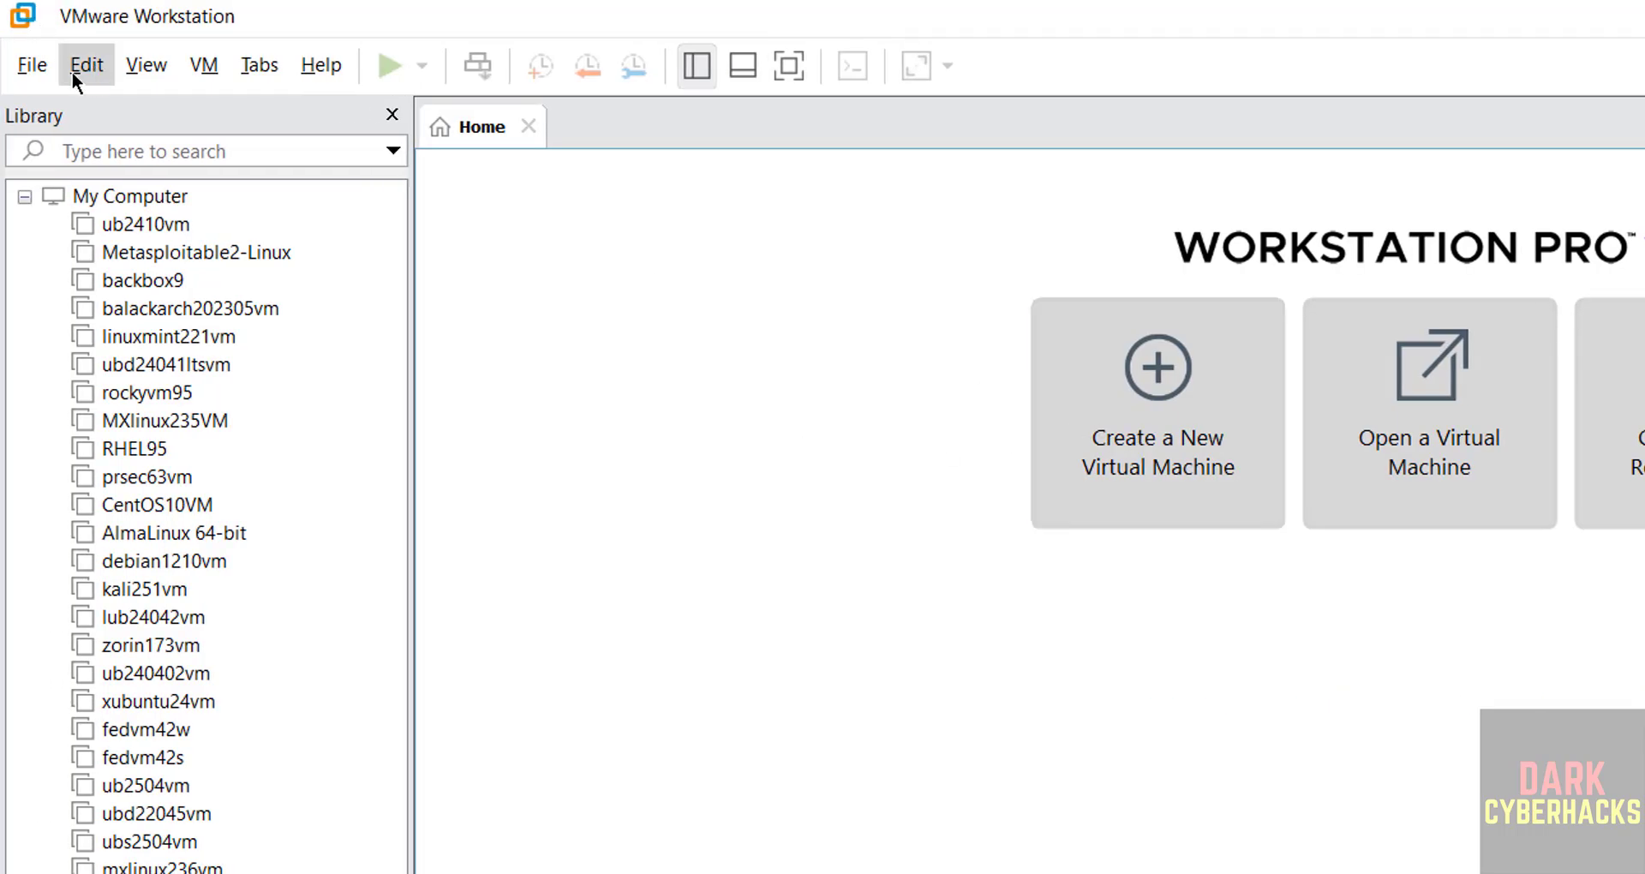
{"action": "left_click", "coordinate": [43, 68]}
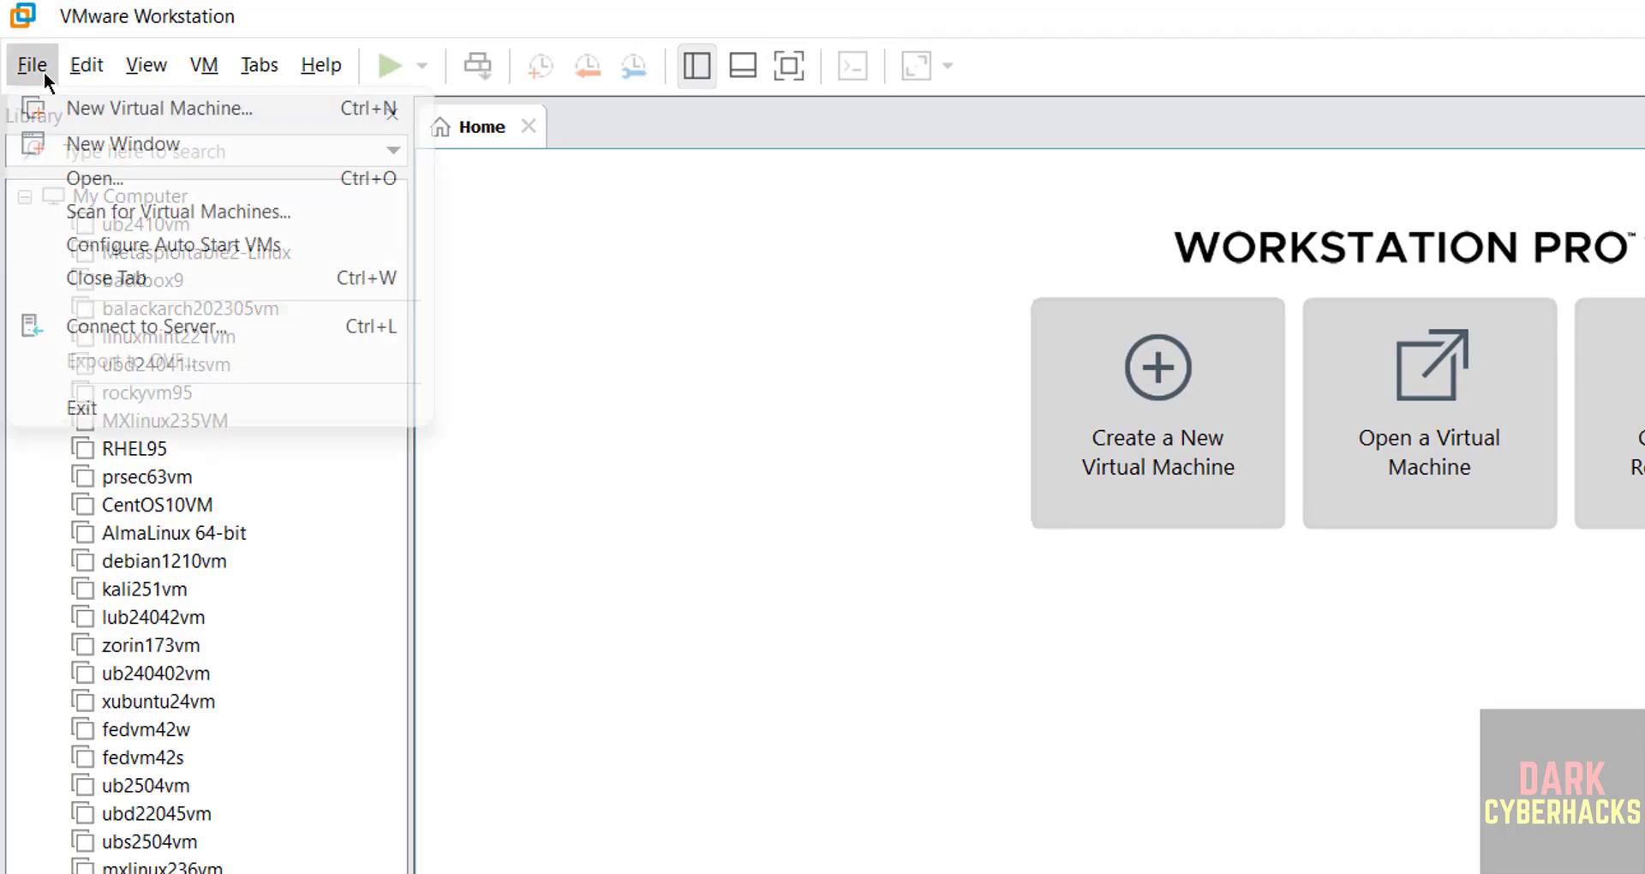
- Start a new VM installing from kali-linux-2025.1c-installer-purple-amd64.iso in Downloads
{"action": "left_click", "coordinate": [86, 111]}
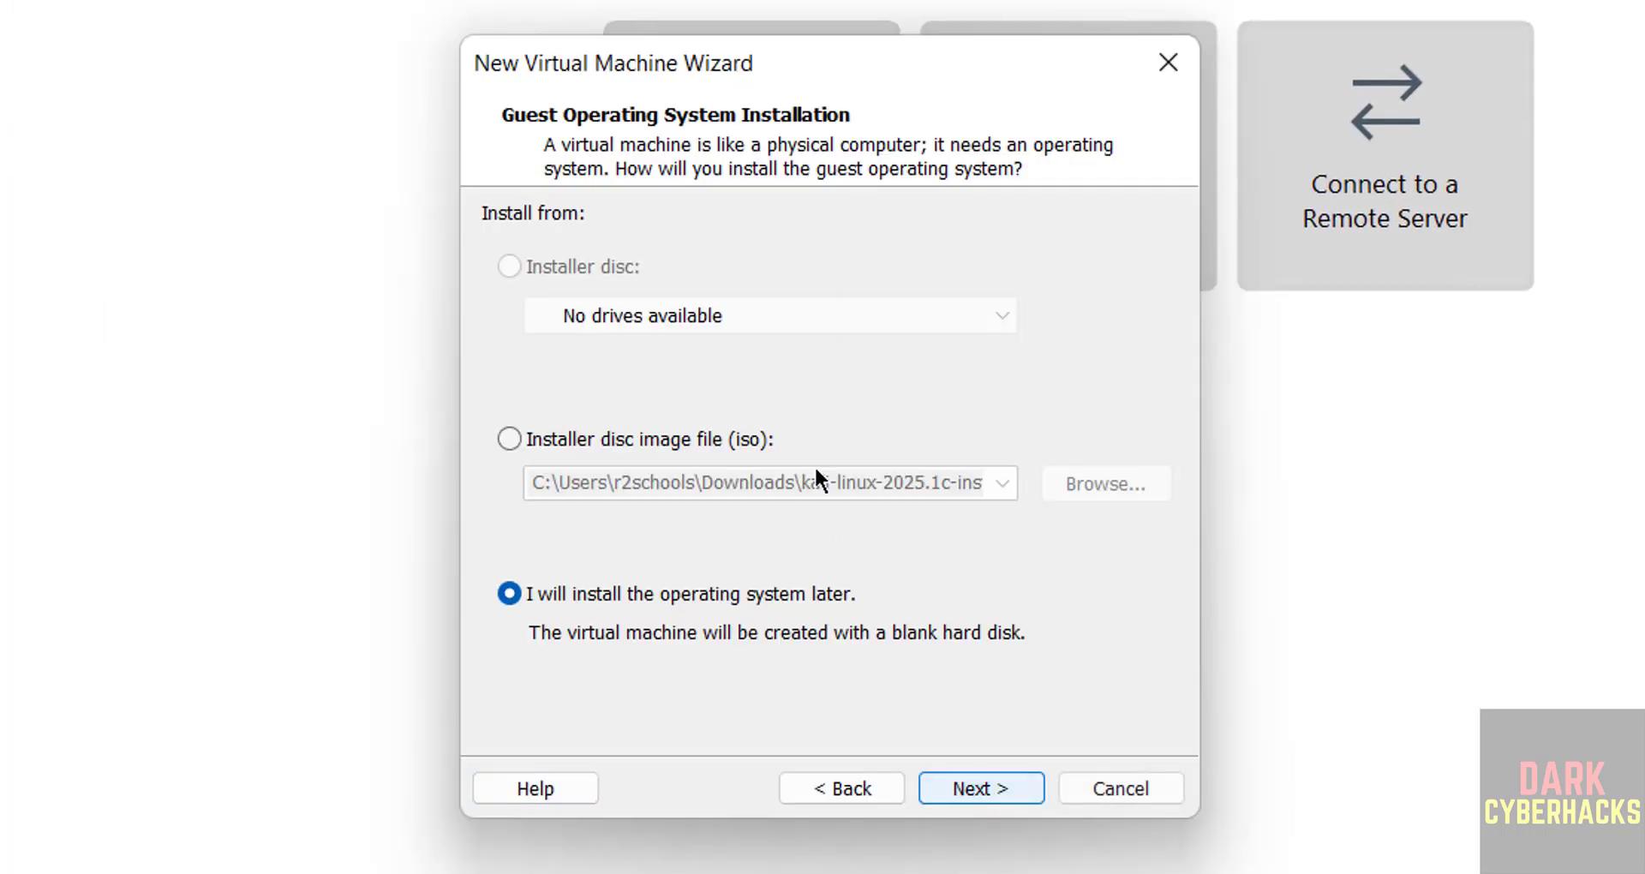
{"action": "left_click", "coordinate": [573, 442]}
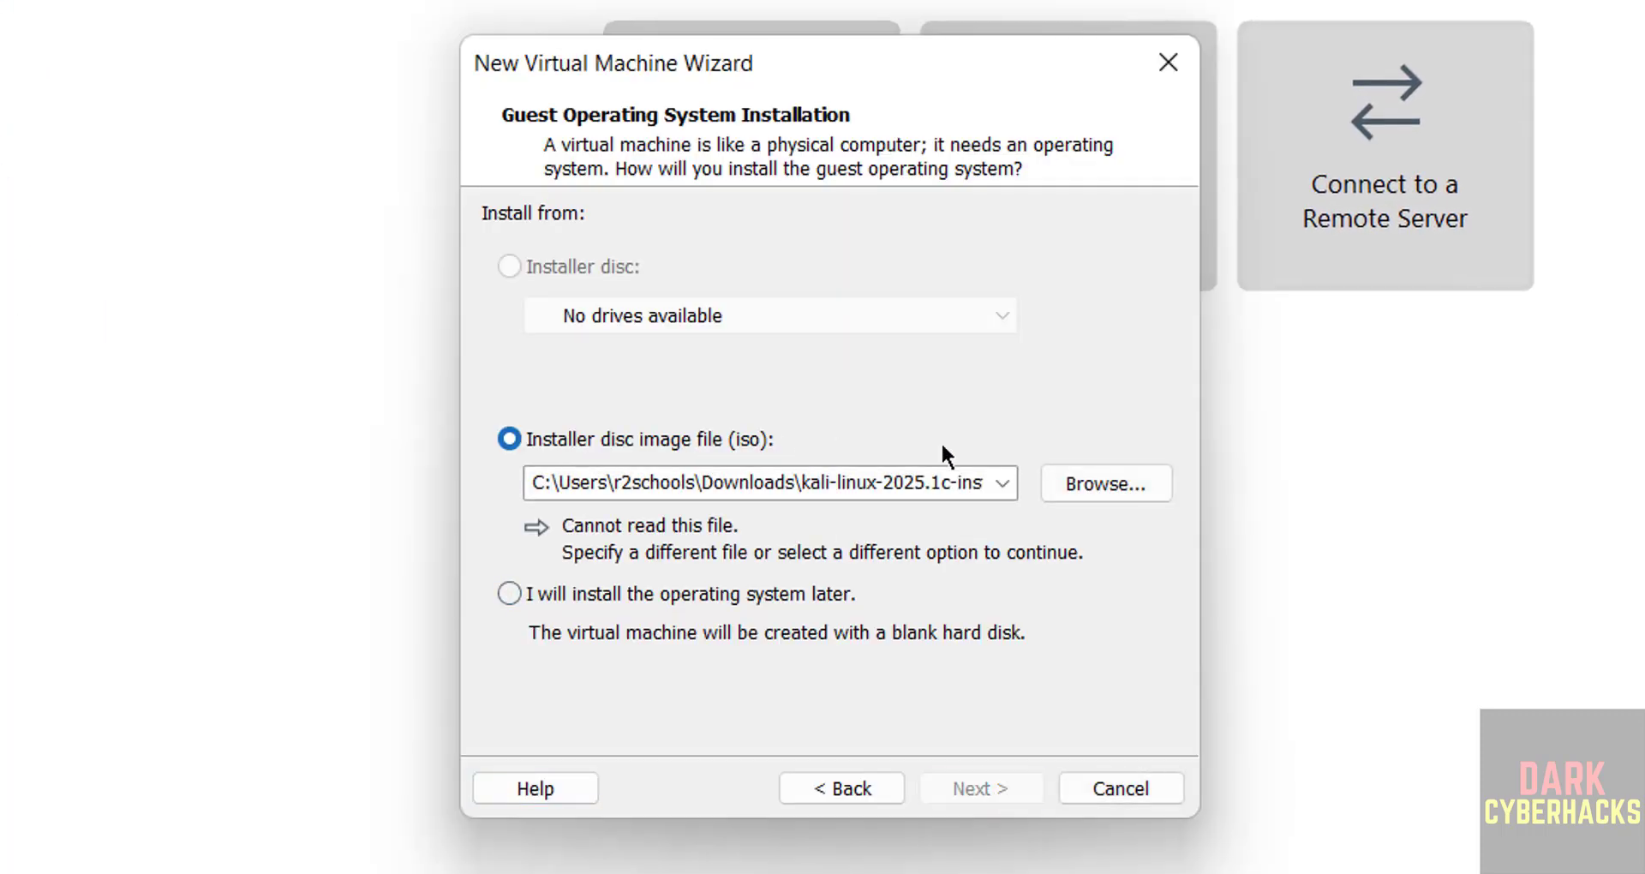
{"action": "left_click", "coordinate": [1105, 483]}
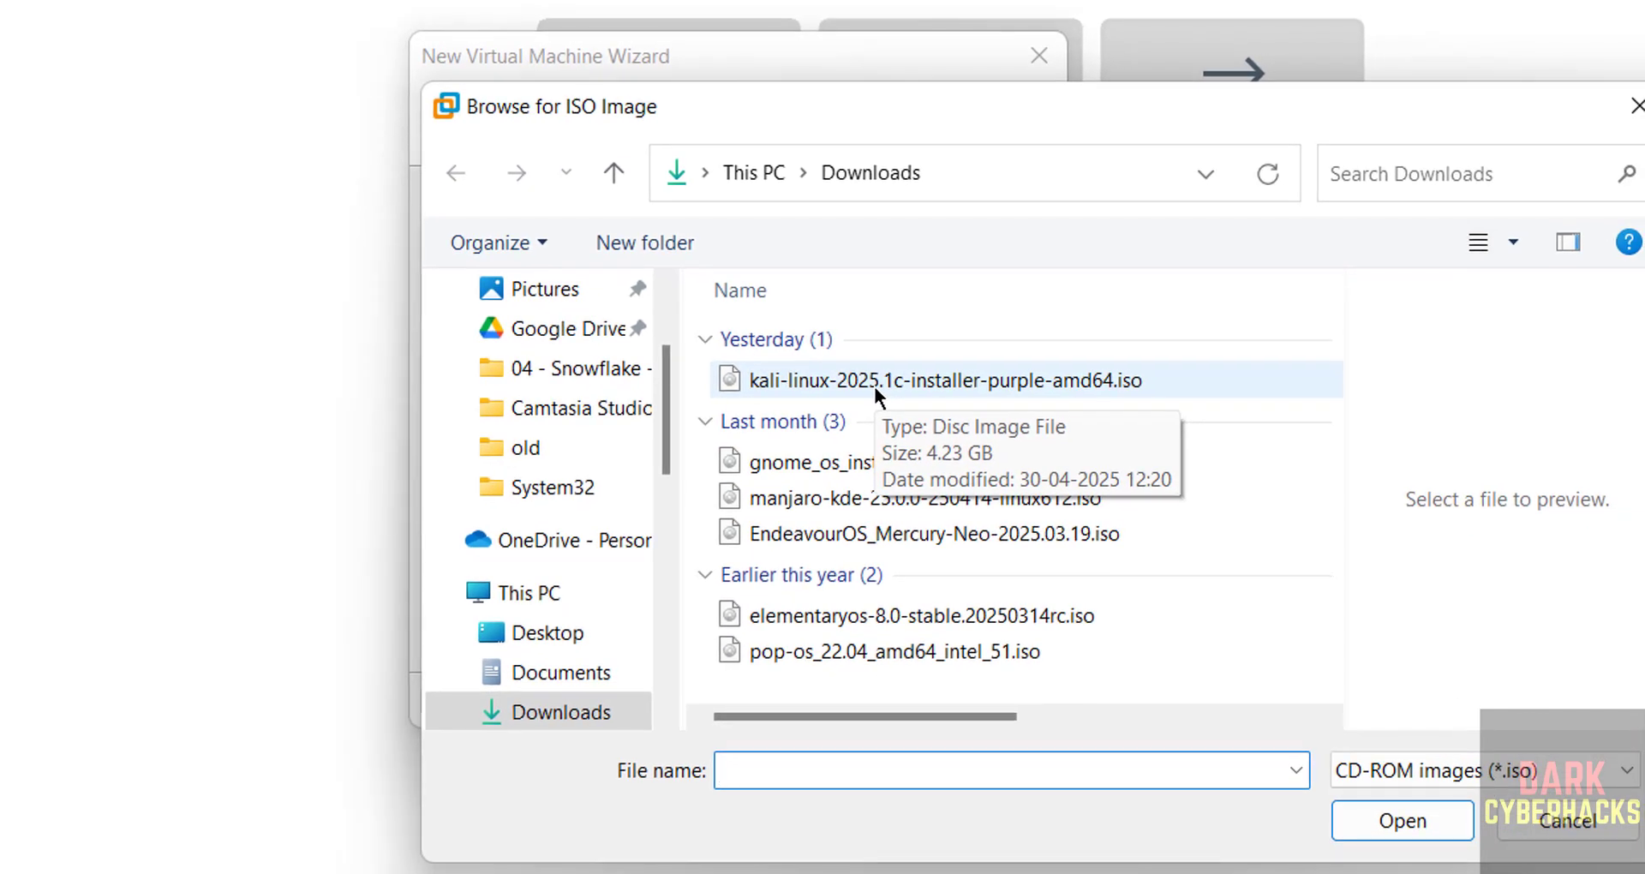
{"action": "left_click", "coordinate": [872, 383]}
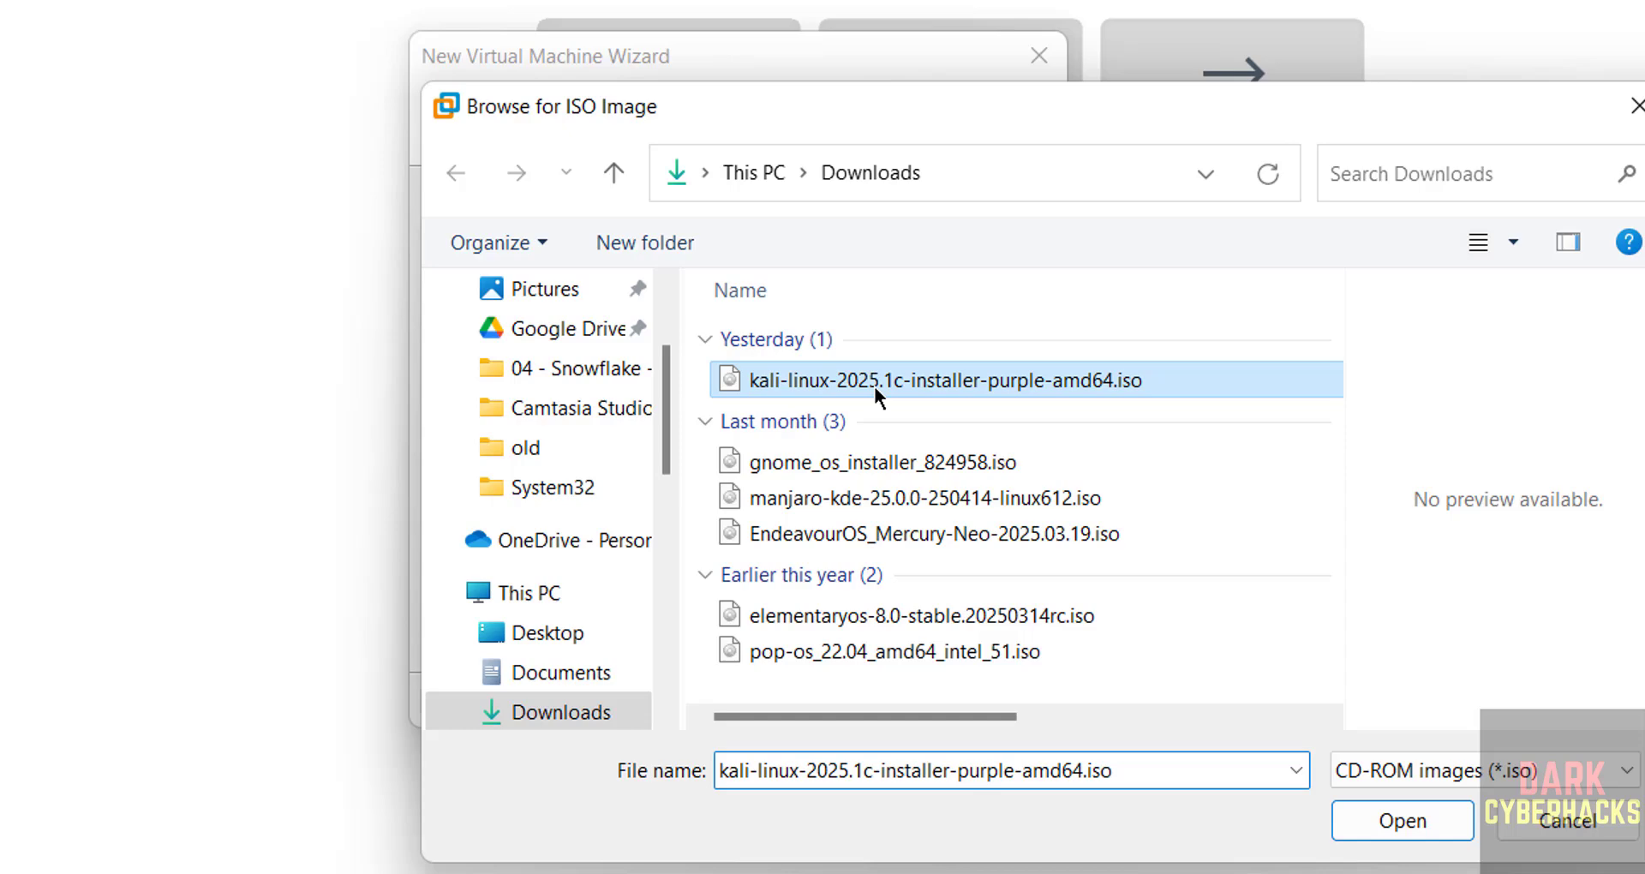
{"action": "left_click", "coordinate": [1397, 821]}
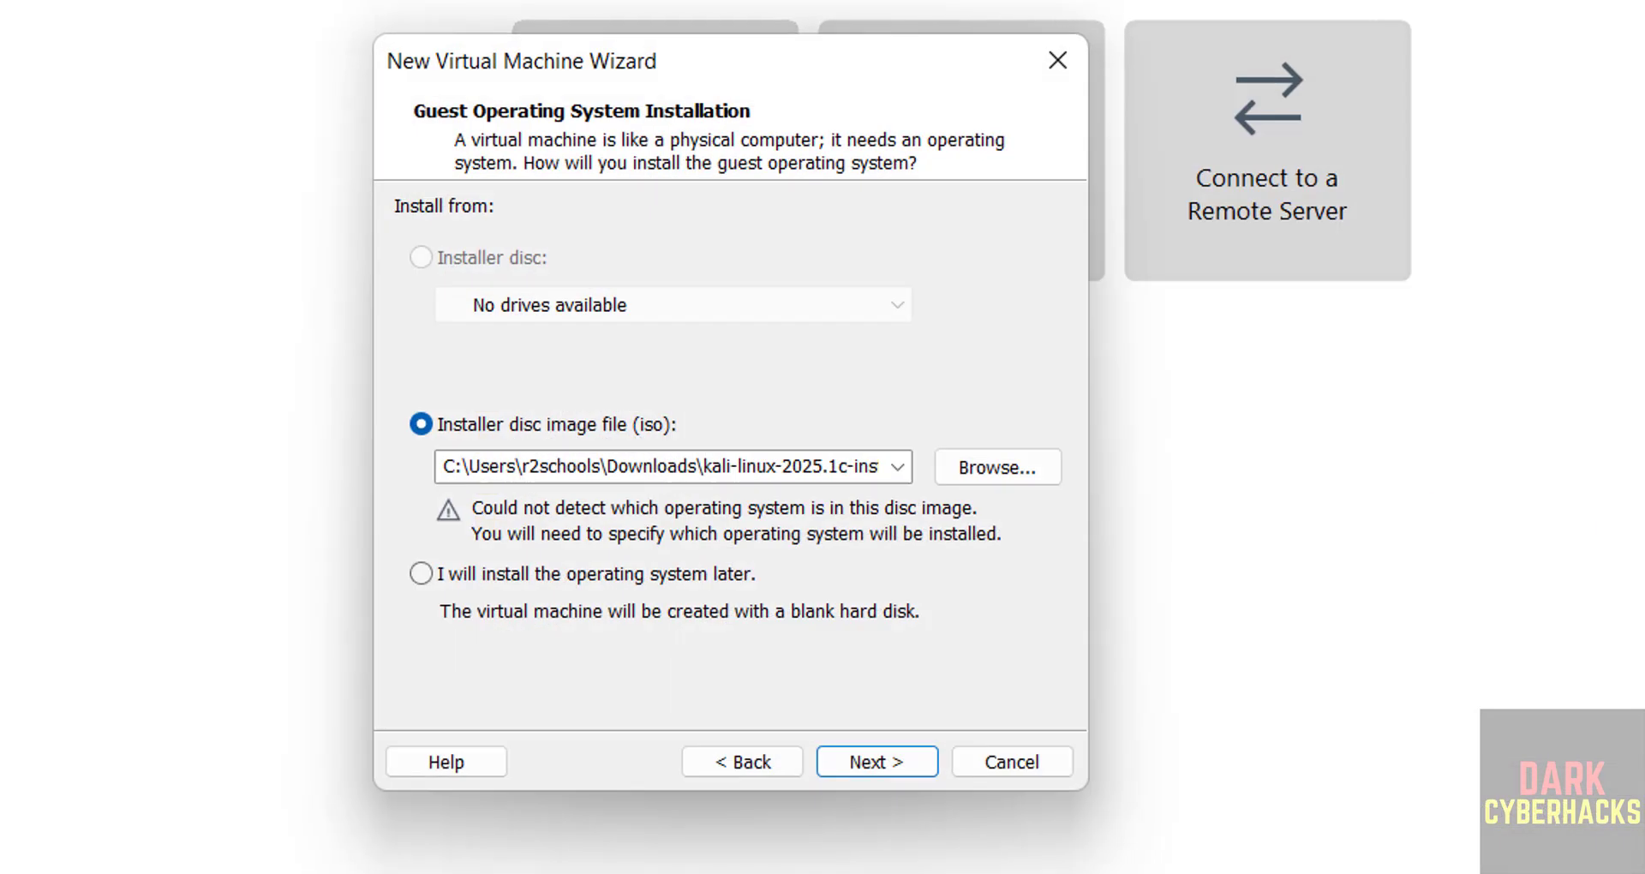
{"action": "left_click", "coordinate": [898, 720]}
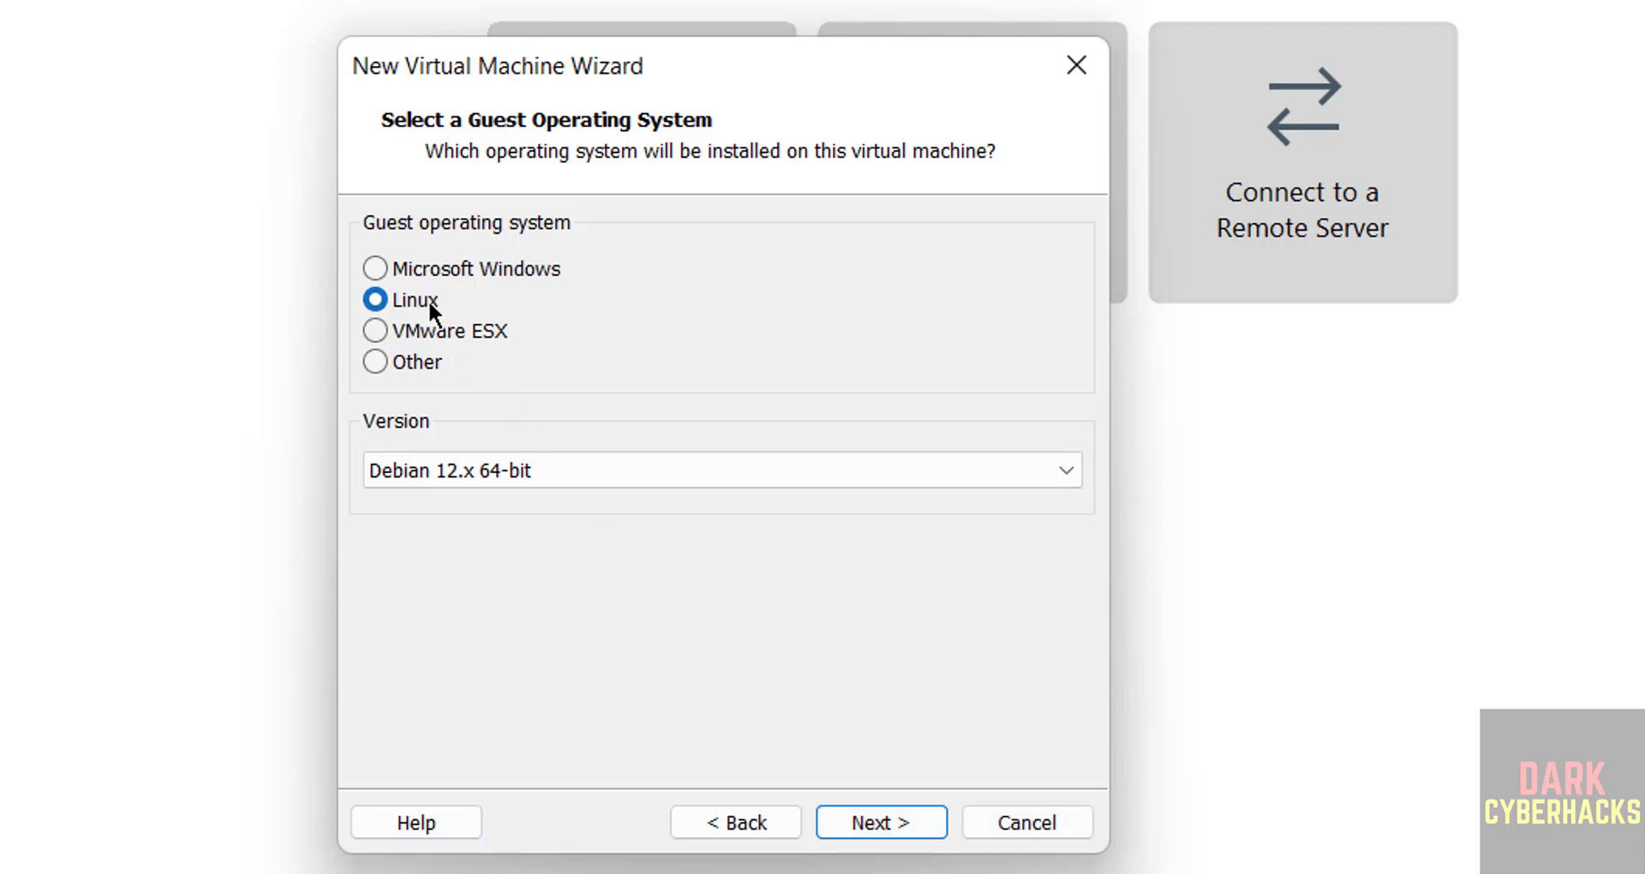
- Keep Linux, Debian 12.x 64-bit as the guest operating system and continue
{"action": "left_click", "coordinate": [492, 475]}
{"action": "left_click", "coordinate": [492, 475]}
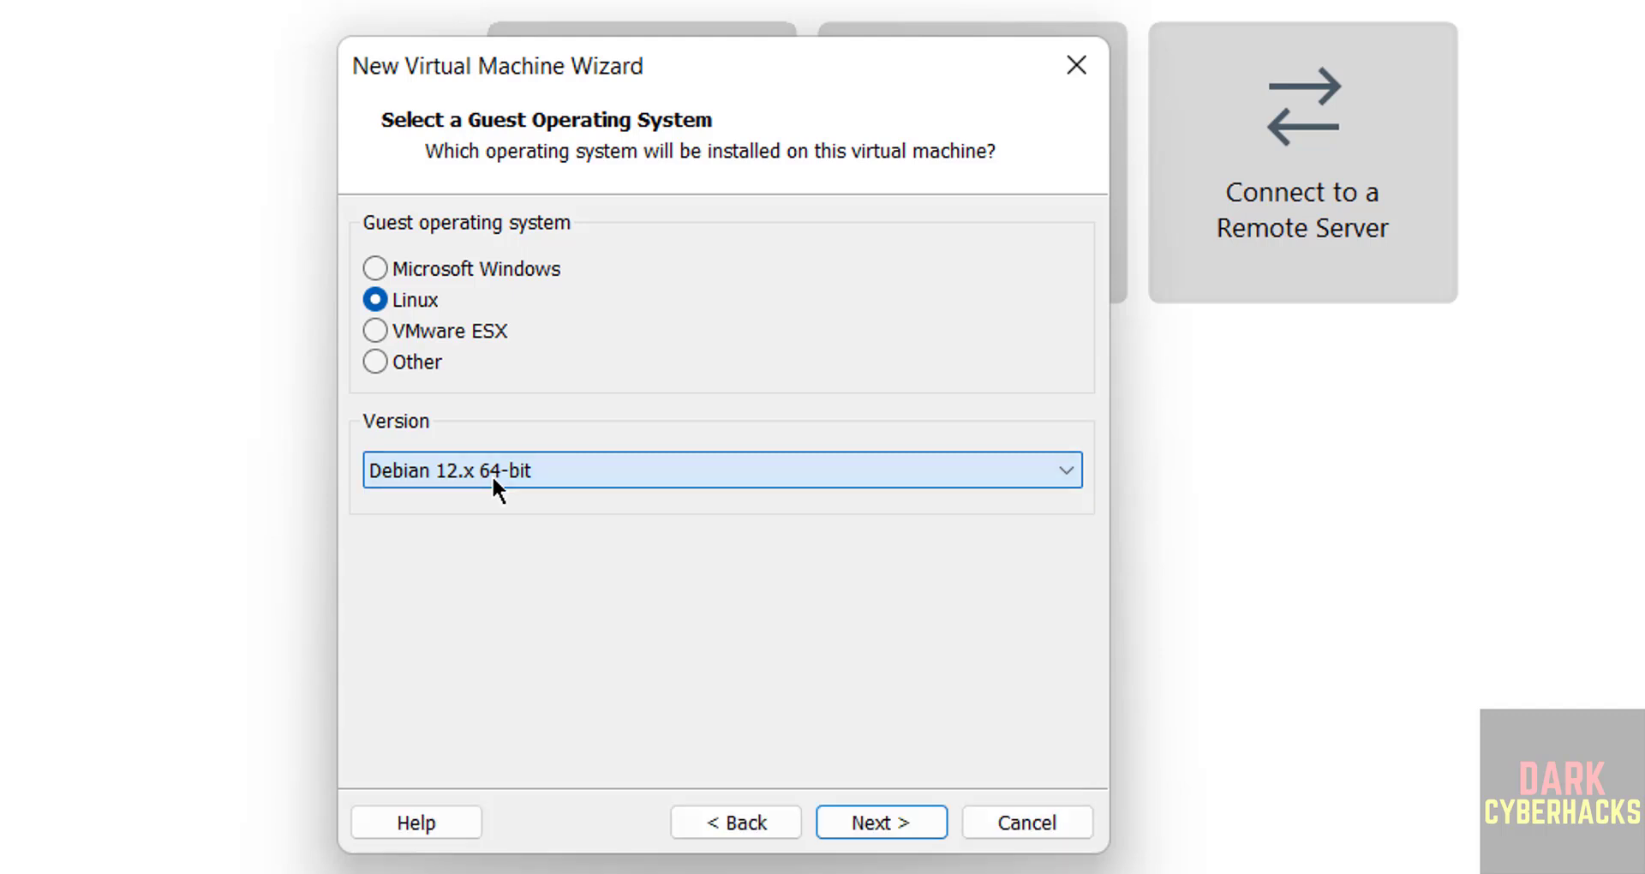
{"action": "left_click", "coordinate": [891, 818]}
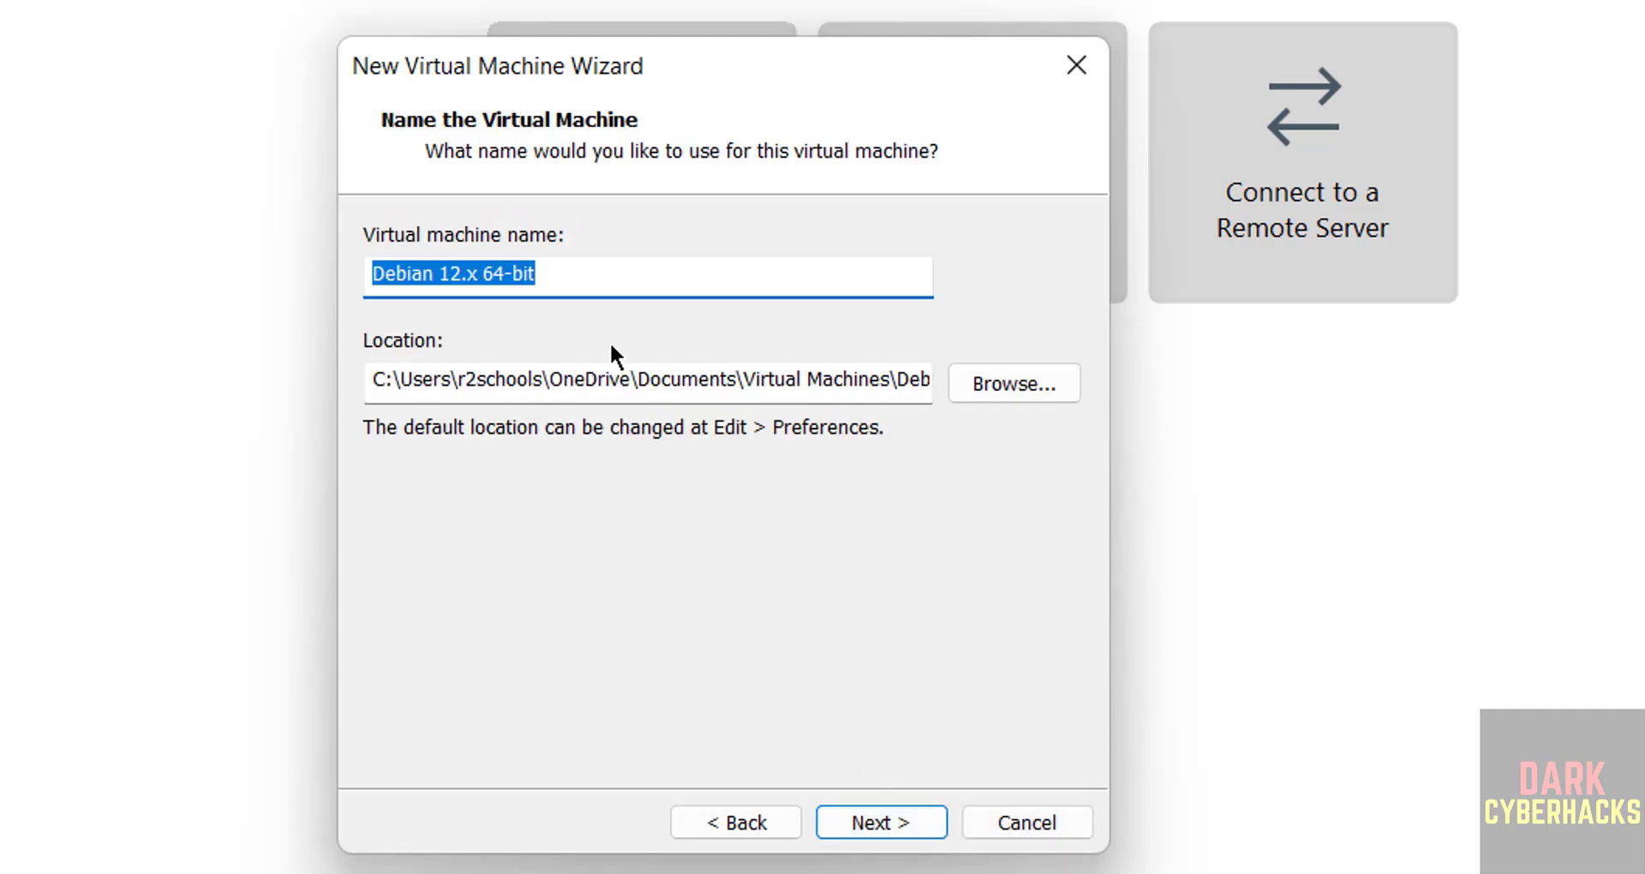
- Name the virtual machine kp2025vm
{"action": "type", "text": "kp"}
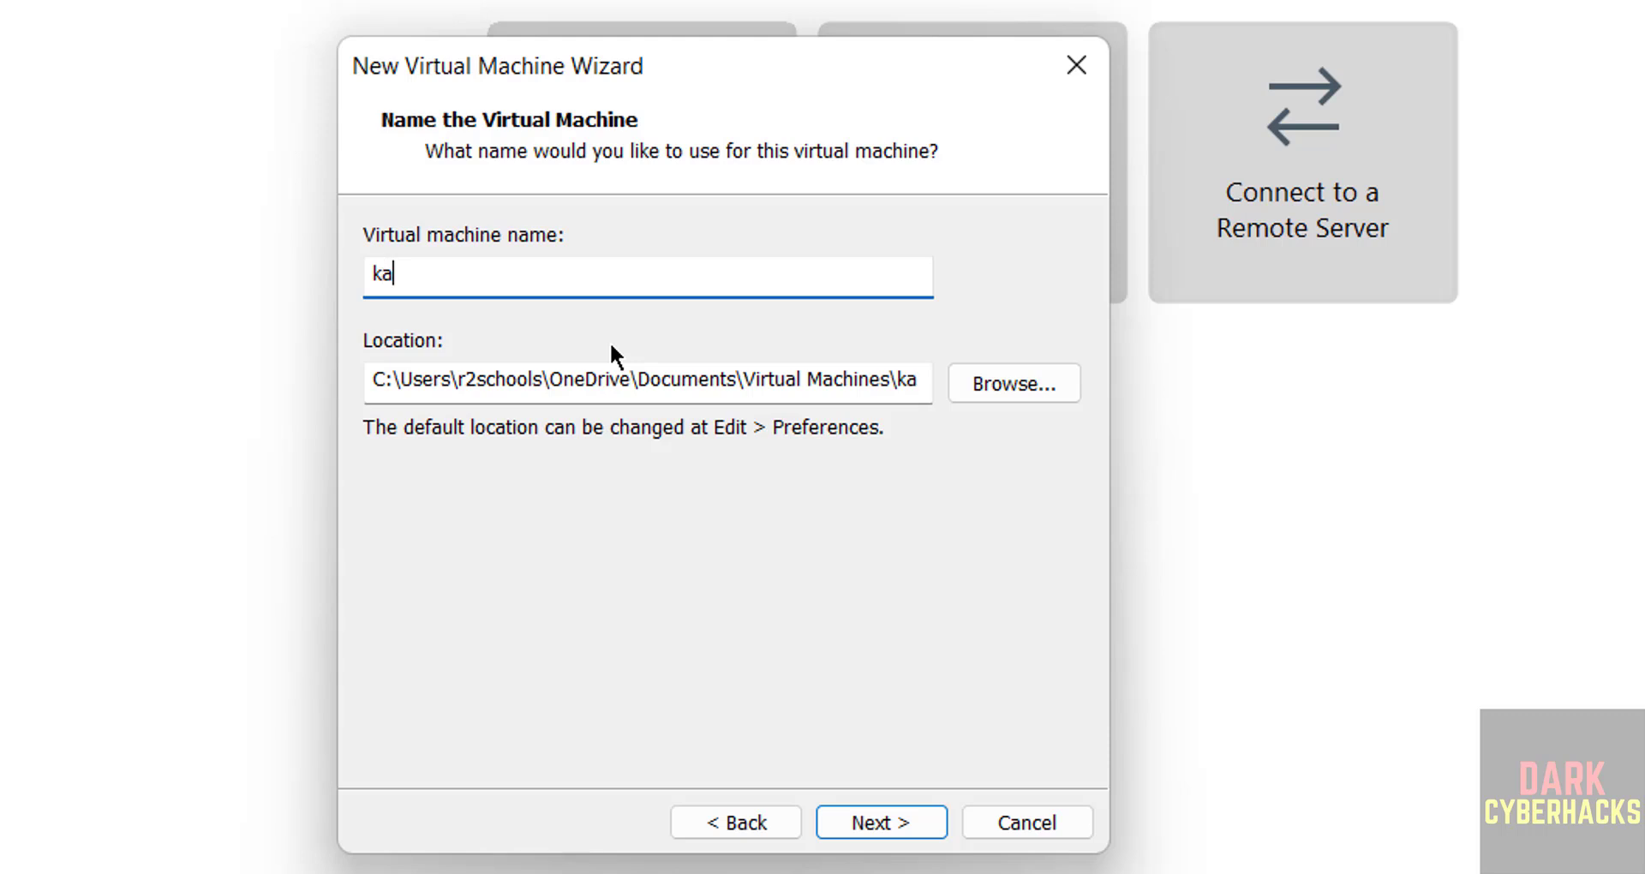
{"action": "key", "text": "BackSpace"}
{"action": "type", "text": "p2025vm"}
{"action": "key", "text": "ctrl+a"}
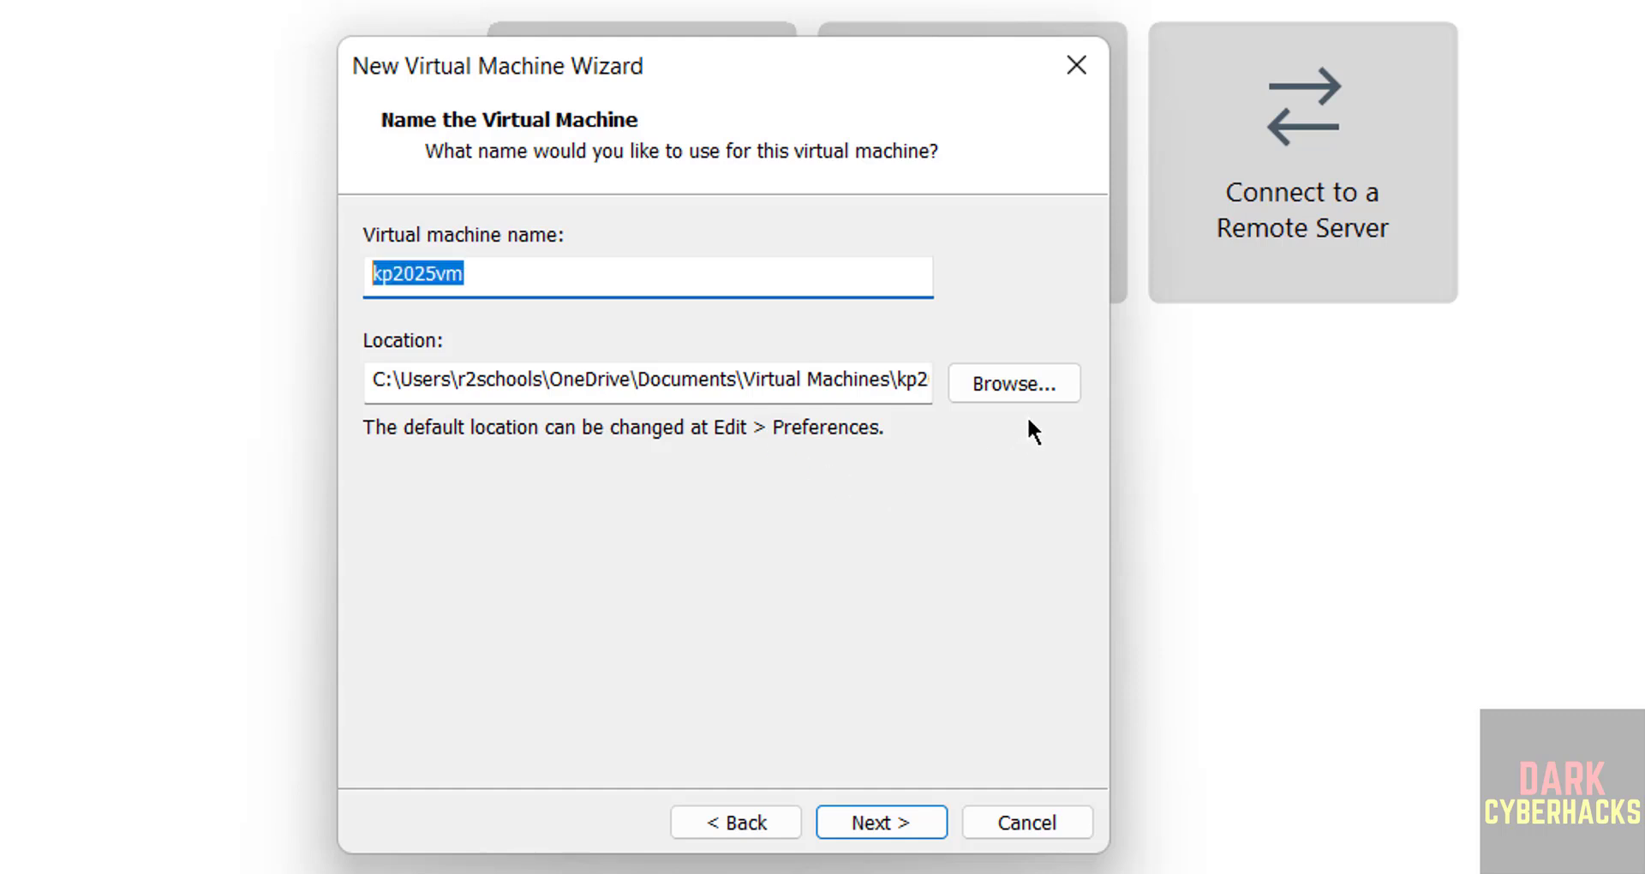
- Store the machine in a new E:\VMS\kp2025vm folder and continue to disk capacity
{"action": "left_click", "coordinate": [1042, 389]}
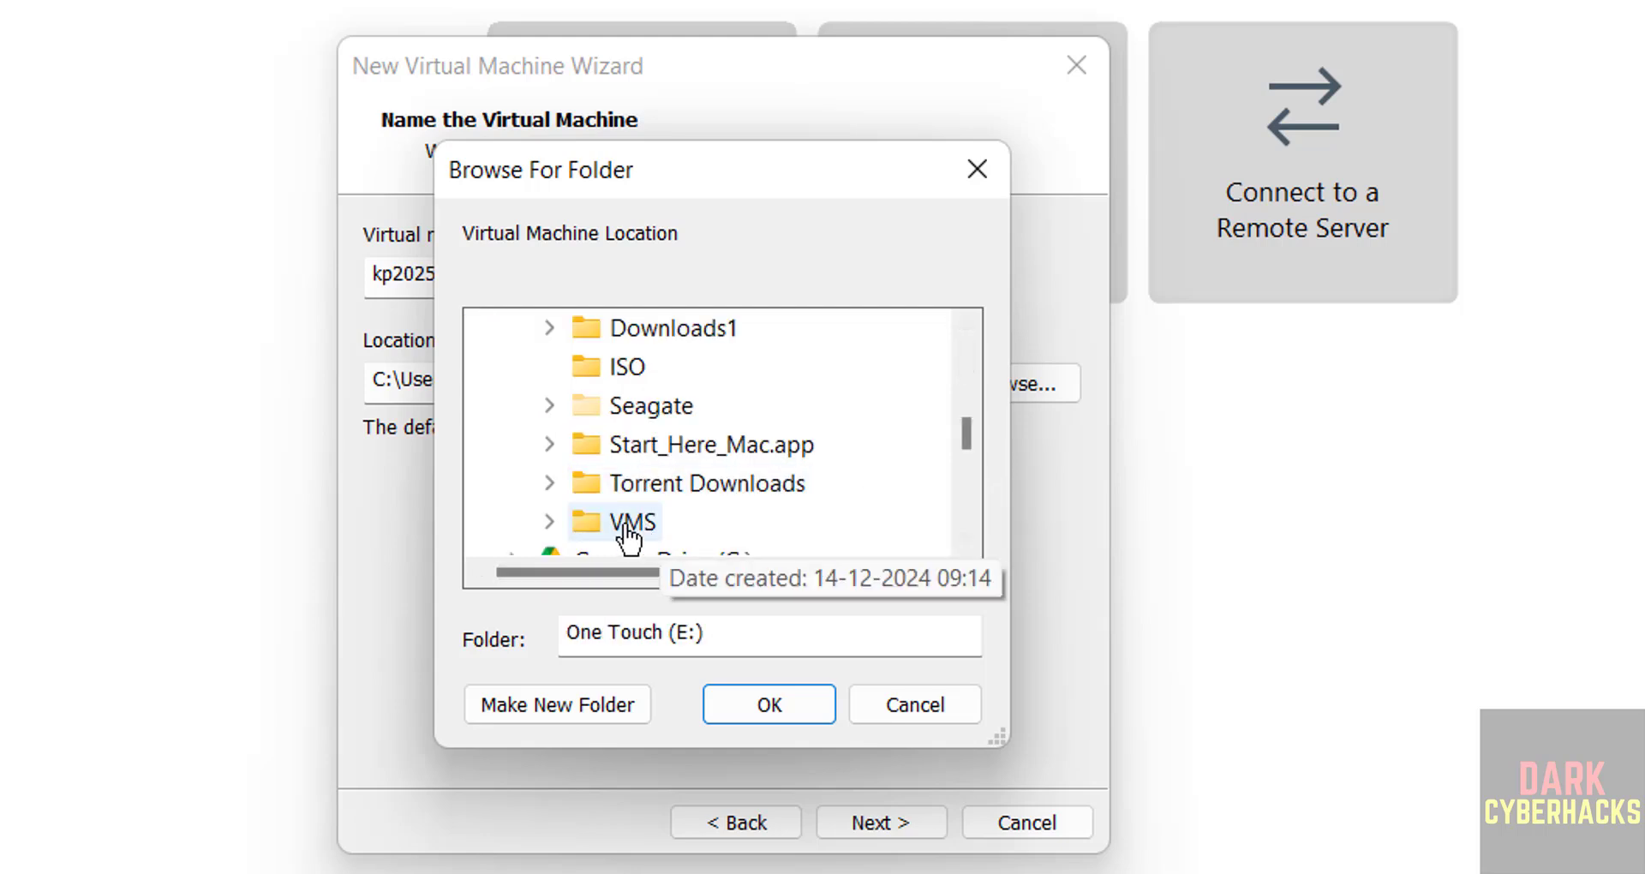
{"action": "double_click", "coordinate": [628, 523]}
{"action": "left_click", "coordinate": [567, 698]}
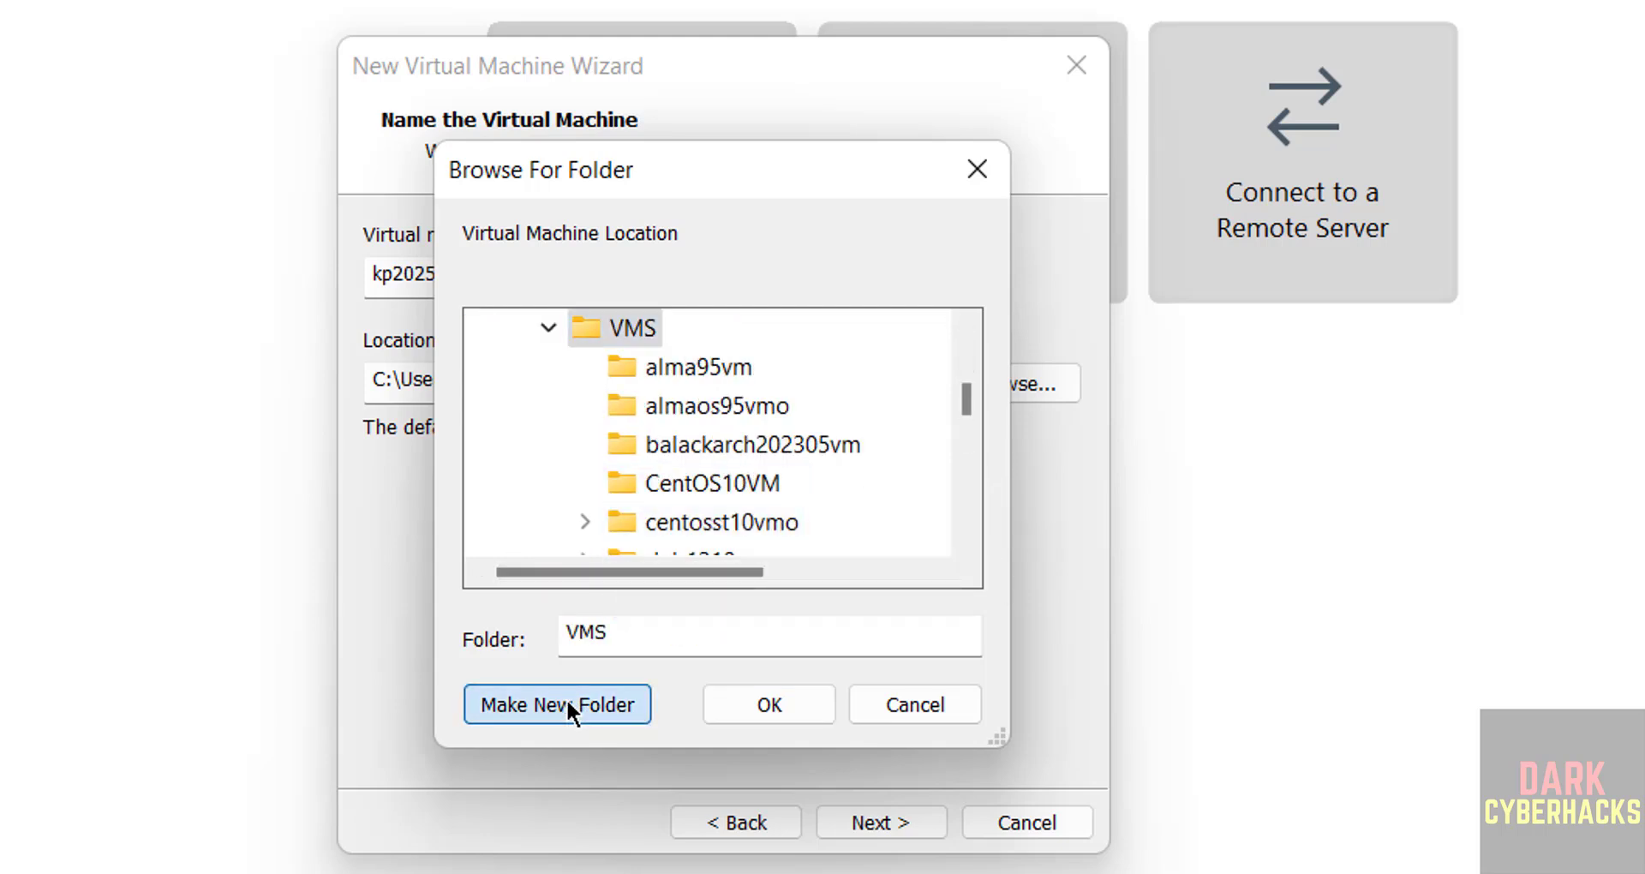
{"action": "type", "text": "kp2025vm"}
{"action": "left_click", "coordinate": [743, 719]}
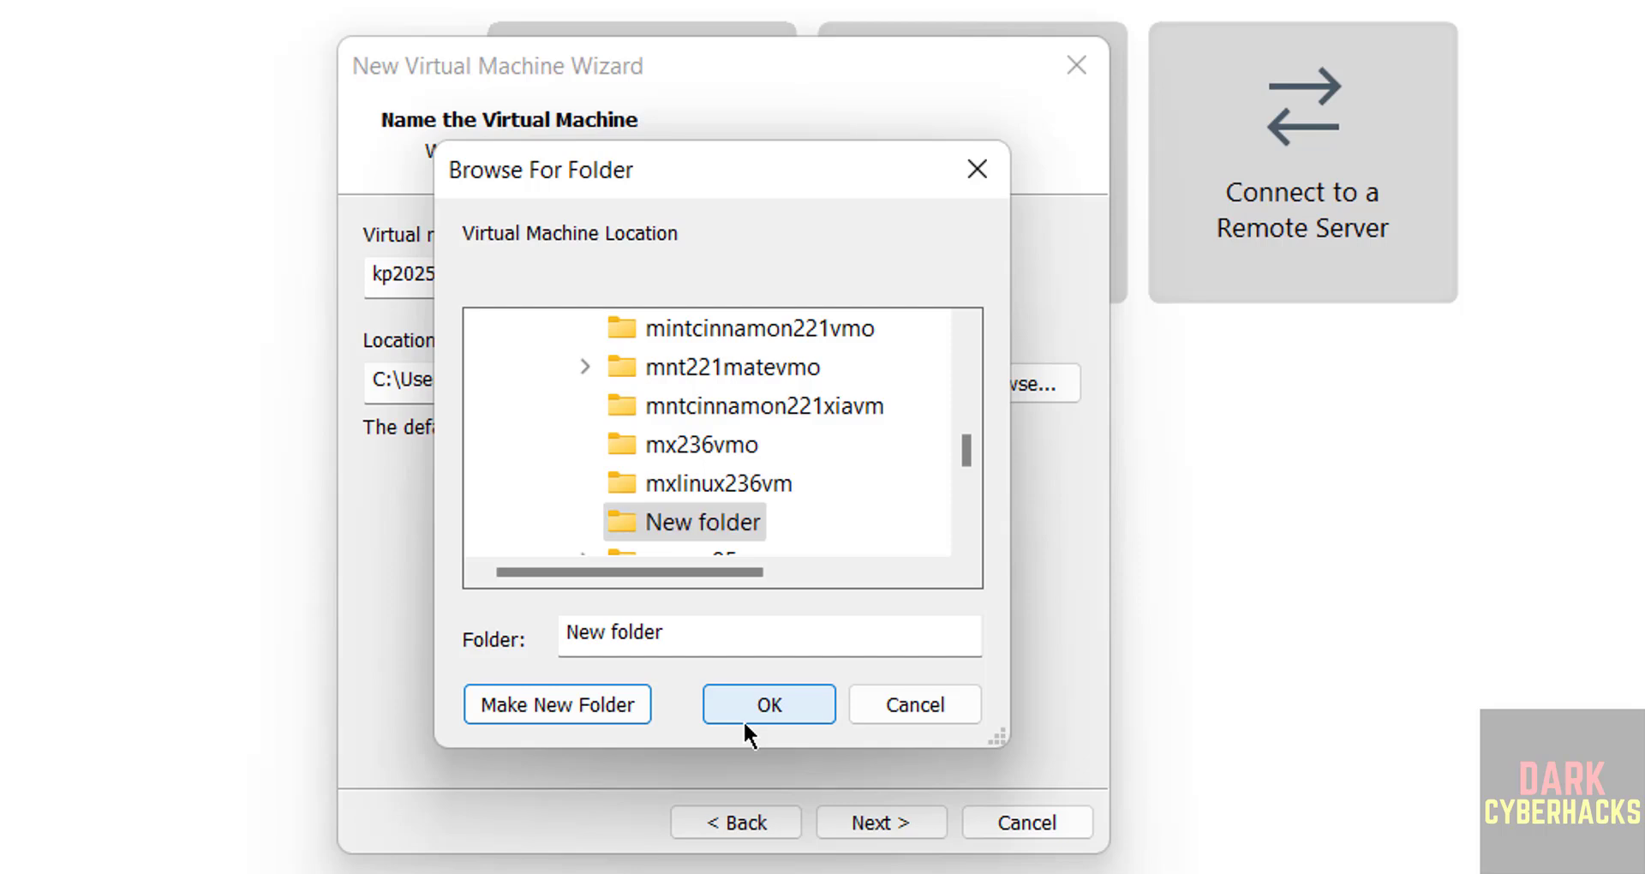
{"action": "left_click", "coordinate": [764, 701]}
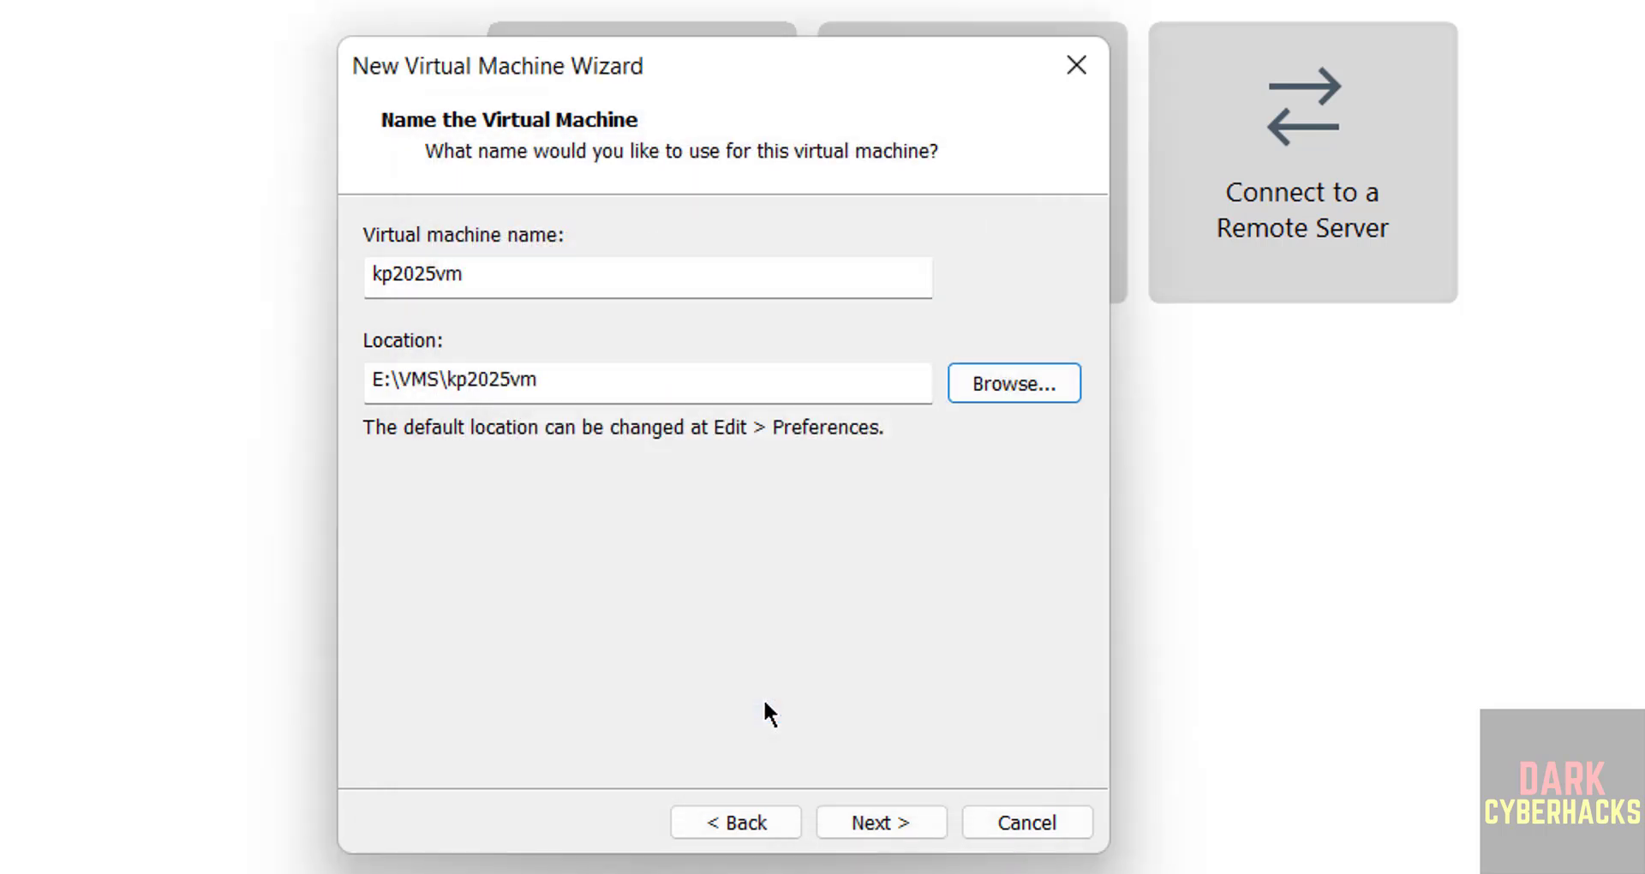
{"action": "left_click", "coordinate": [836, 814]}
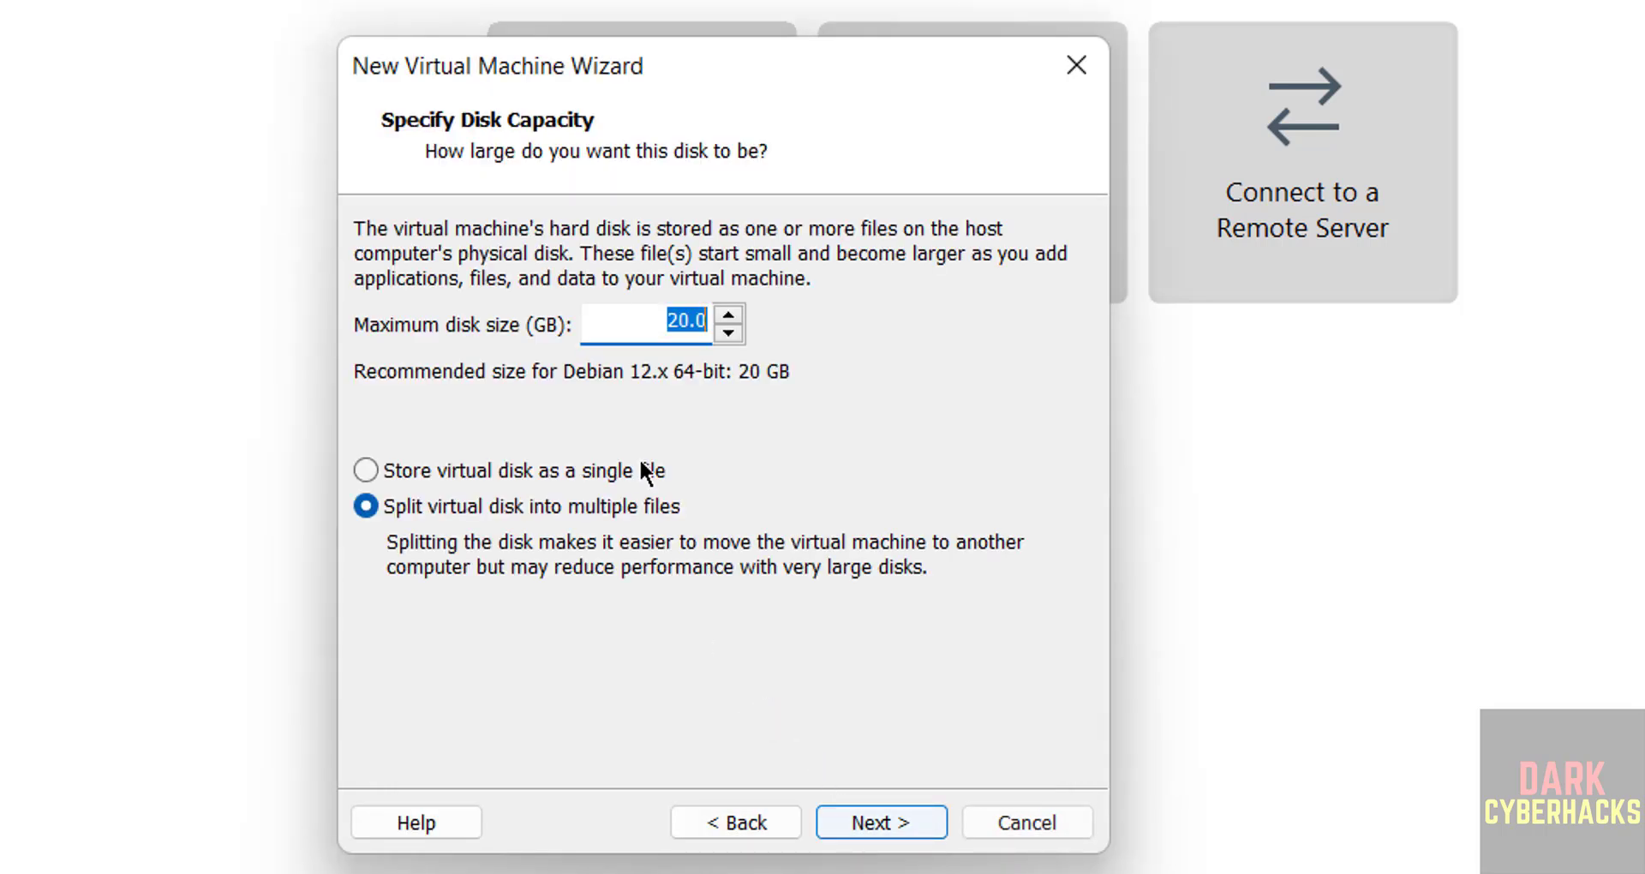
- Set a 50 GB maximum disk size stored as a single file
{"action": "left_click", "coordinate": [481, 470]}
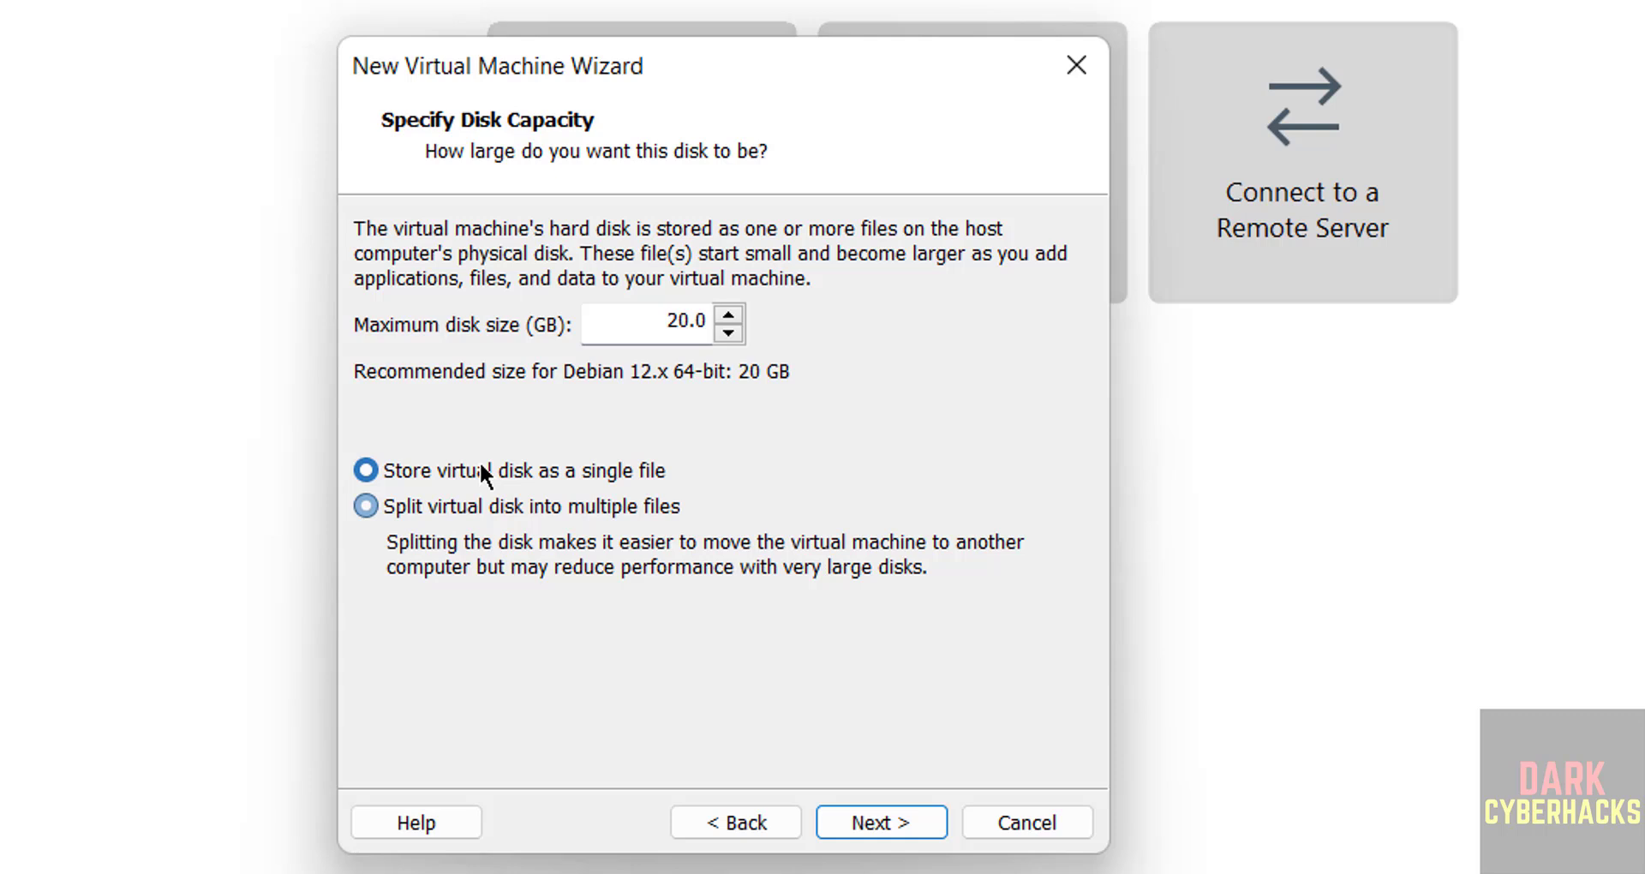
{"action": "left_click", "coordinate": [655, 314]}
{"action": "key", "text": "Delete"}
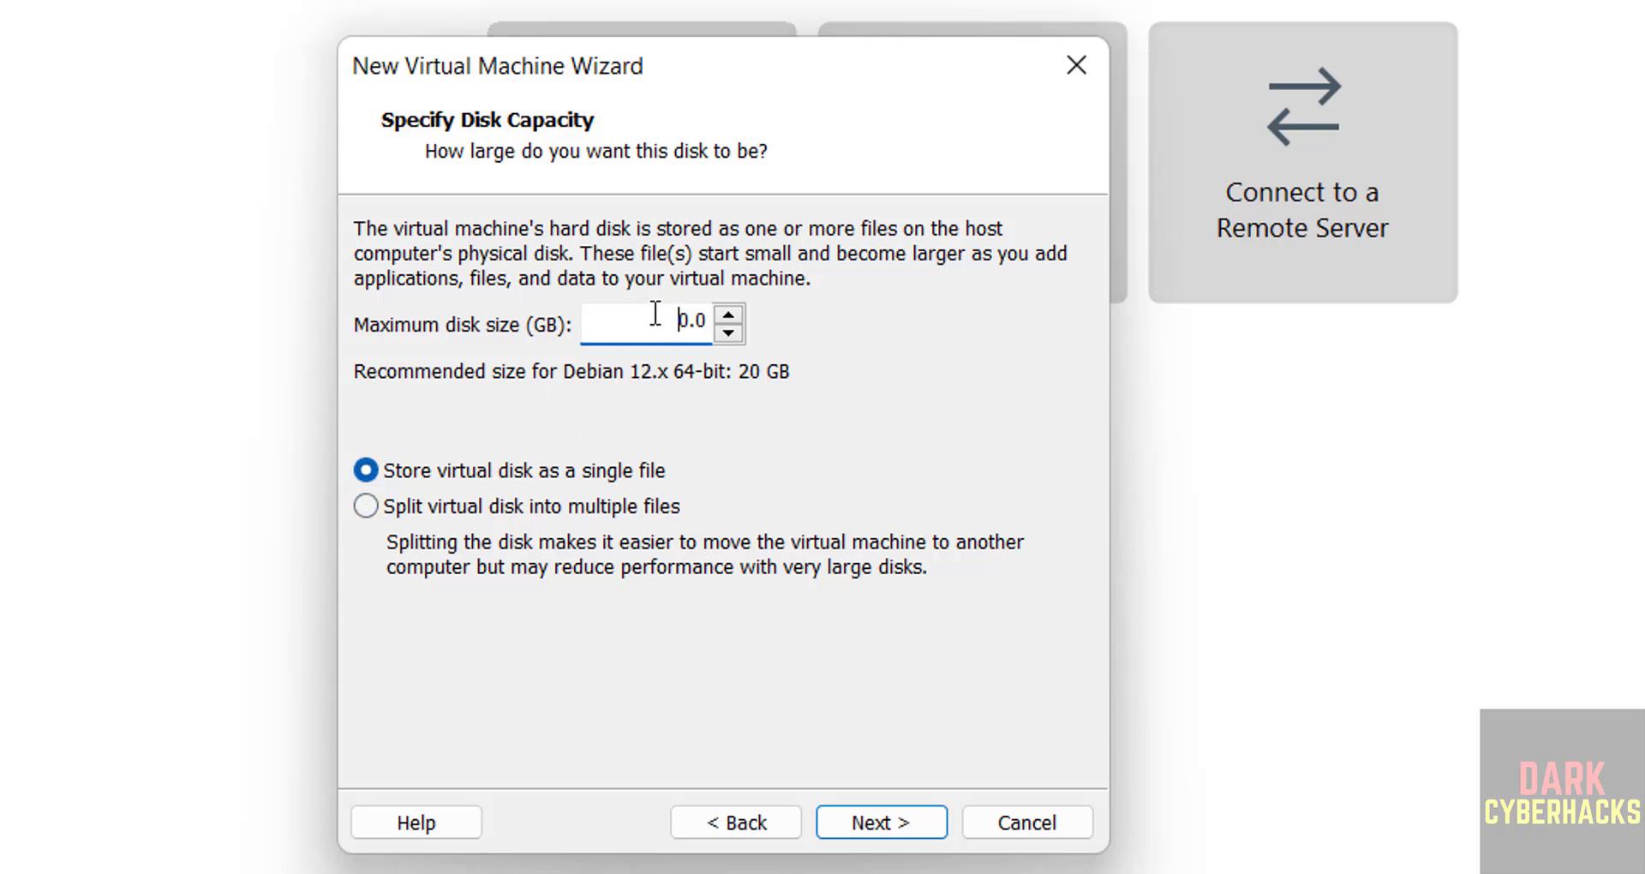
{"action": "type", "text": "5"}
{"action": "left_click", "coordinate": [884, 802]}
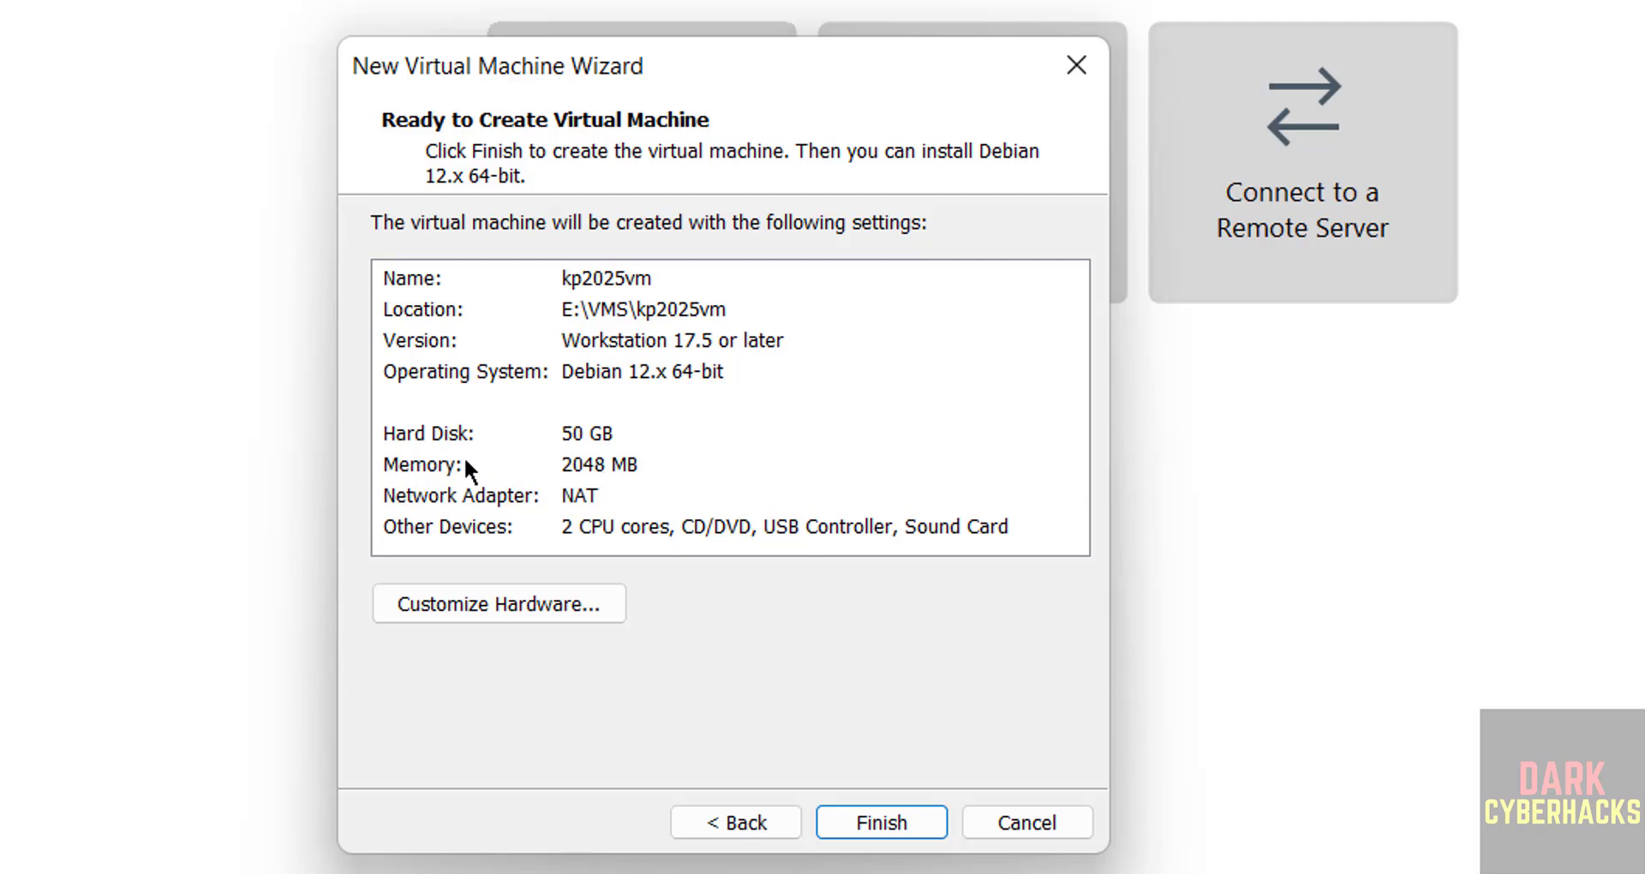
- Set the machine's memory to 4096 MB under Customize Hardware
{"action": "left_click", "coordinate": [422, 598]}
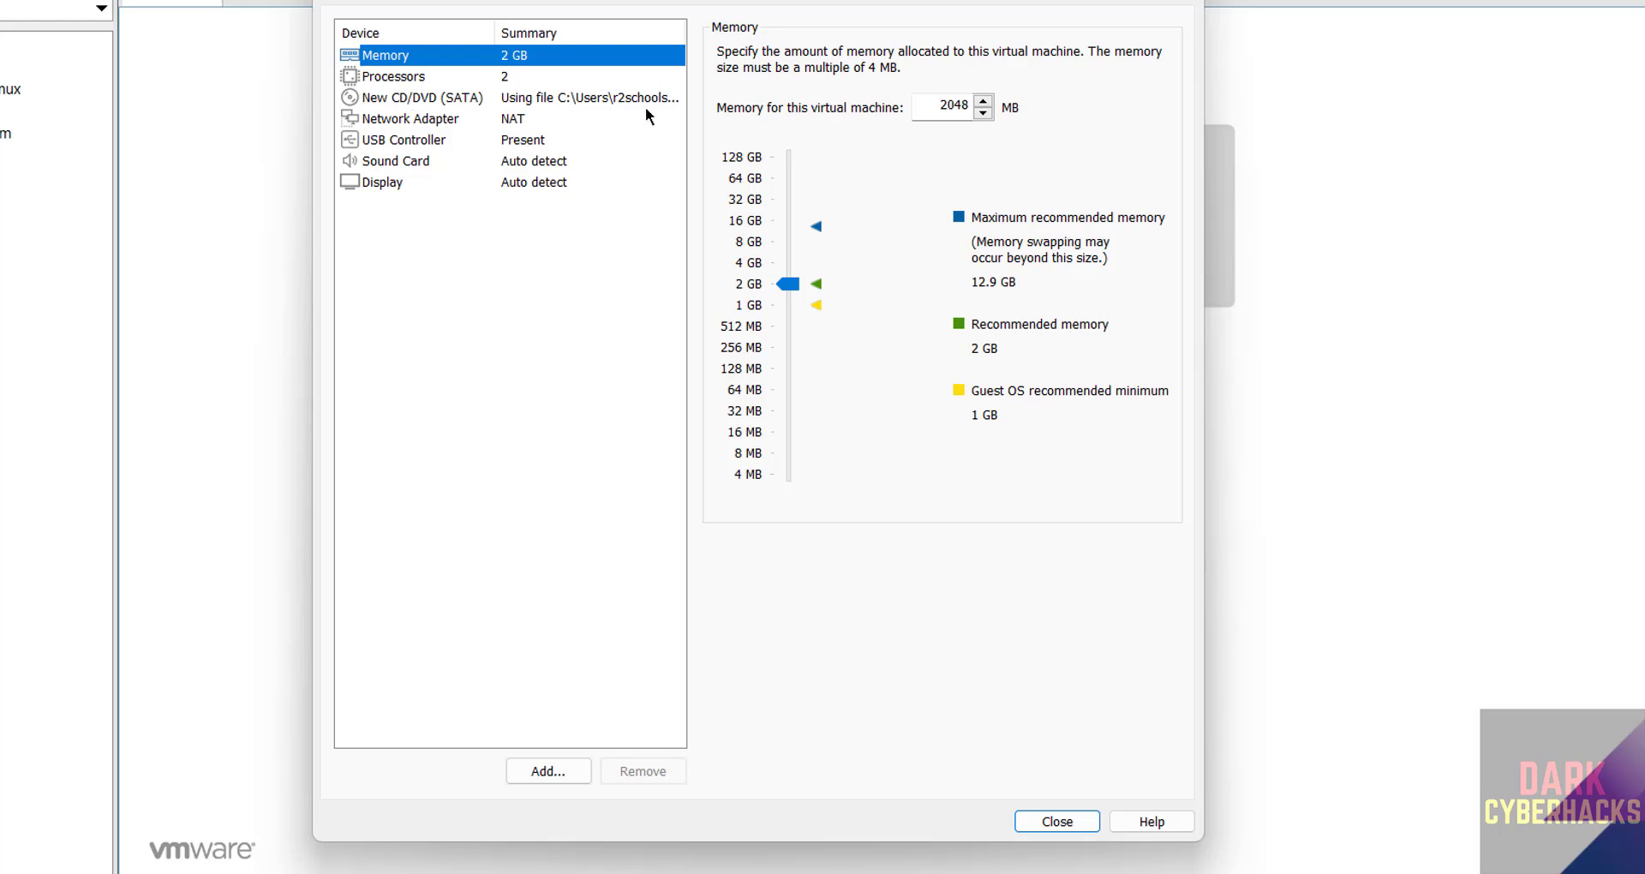
{"action": "left_click", "coordinate": [788, 277]}
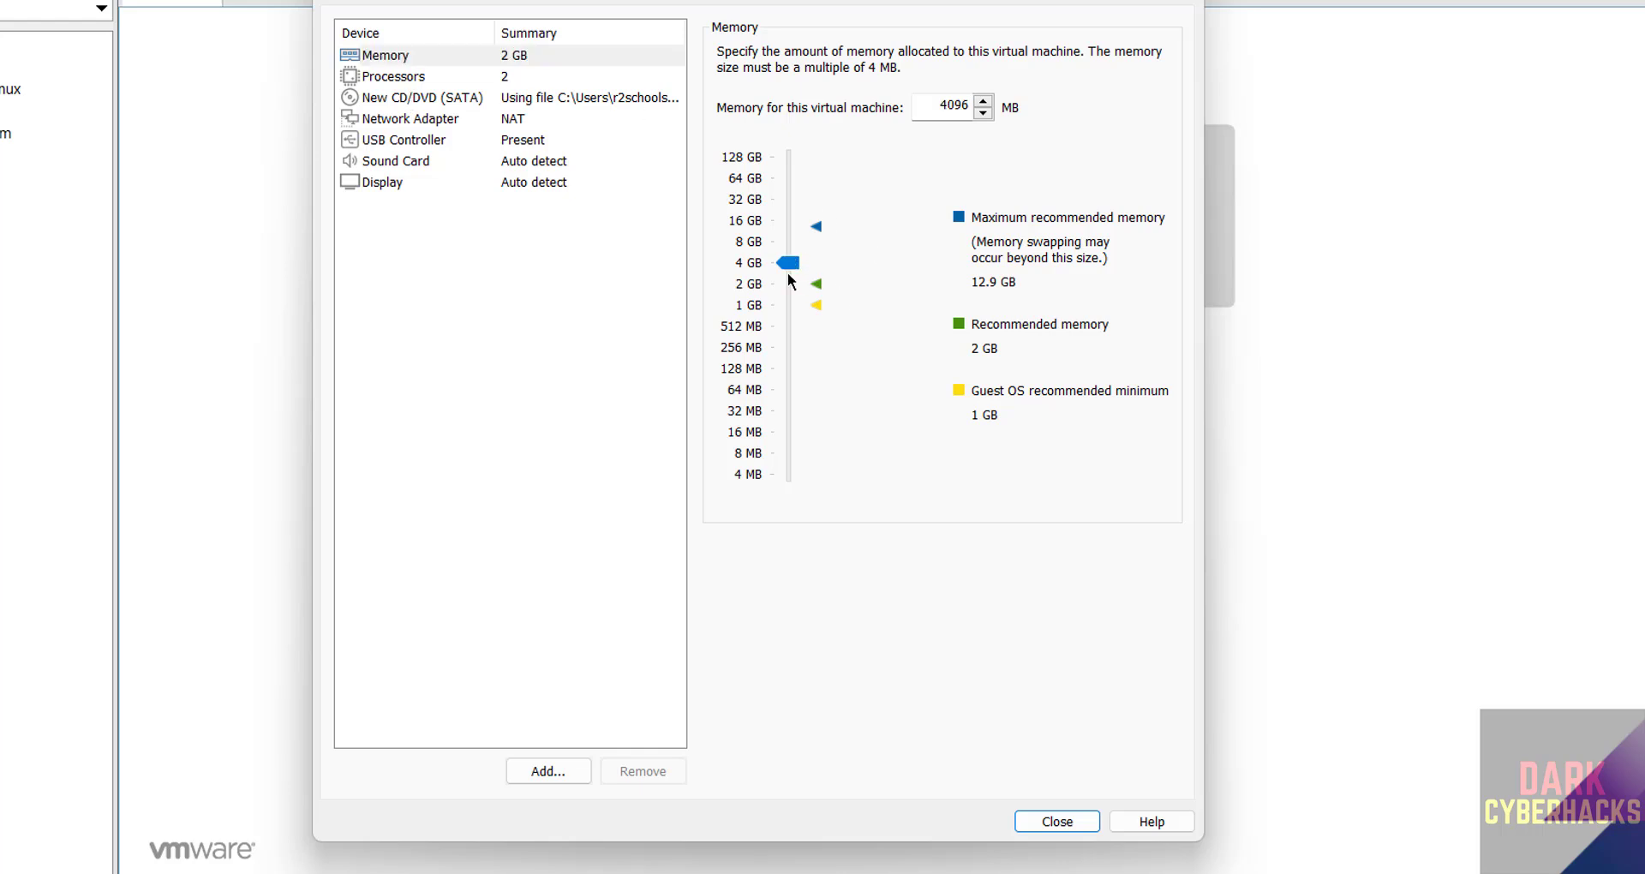
{"action": "double_click", "coordinate": [953, 108]}
{"action": "left_click", "coordinate": [1055, 821]}
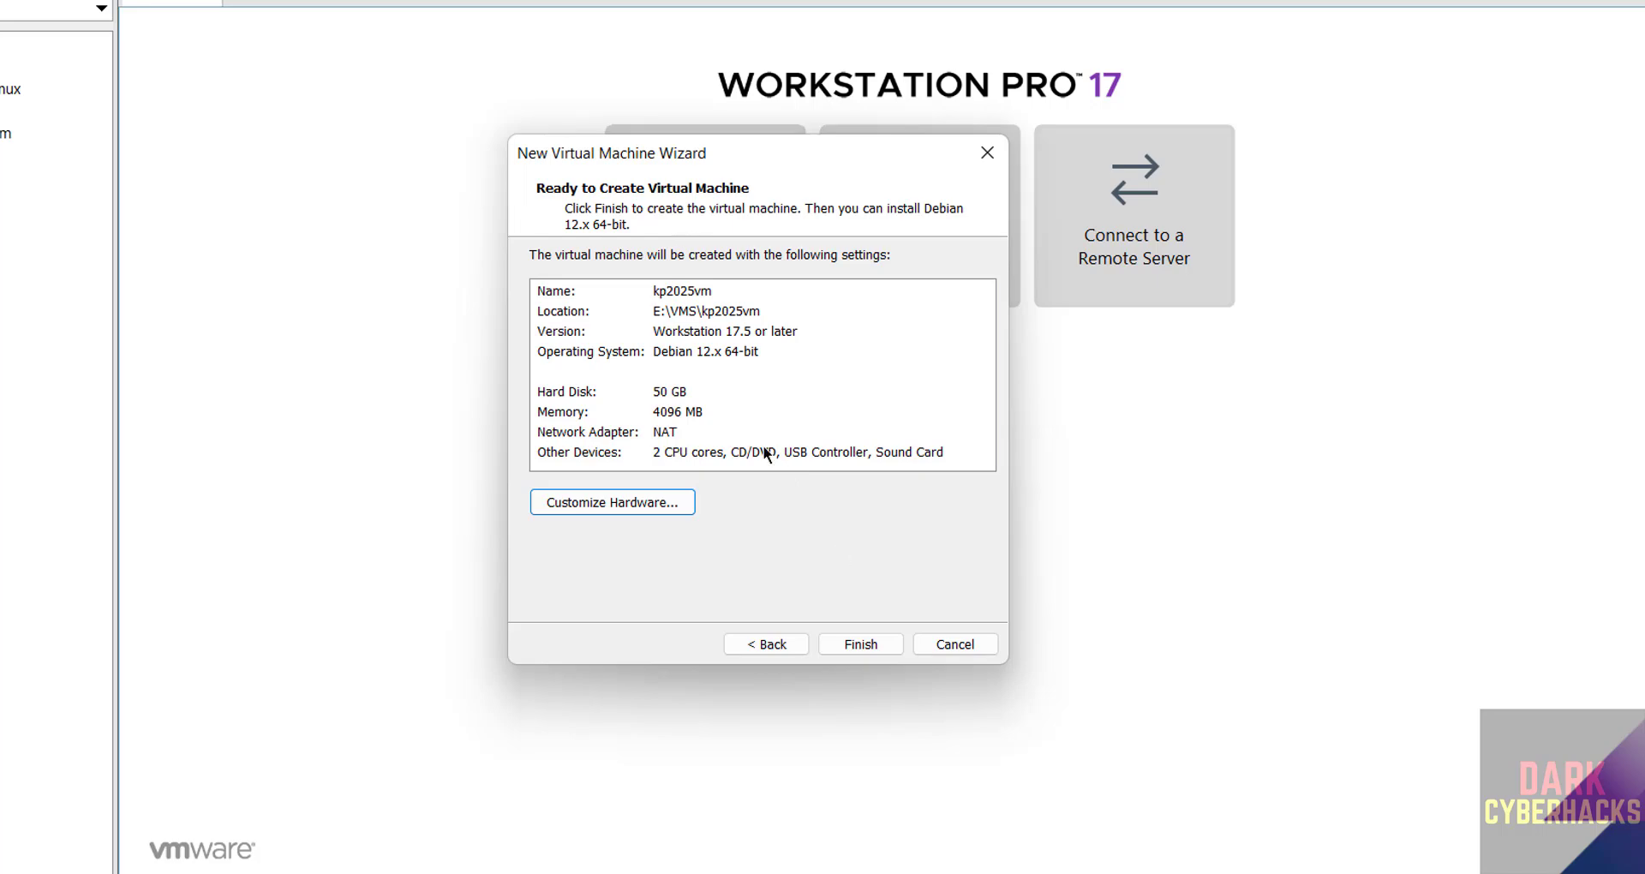
- Finish creating the kp2025vm machine and dismiss its options menu
{"action": "left_click", "coordinate": [857, 646]}
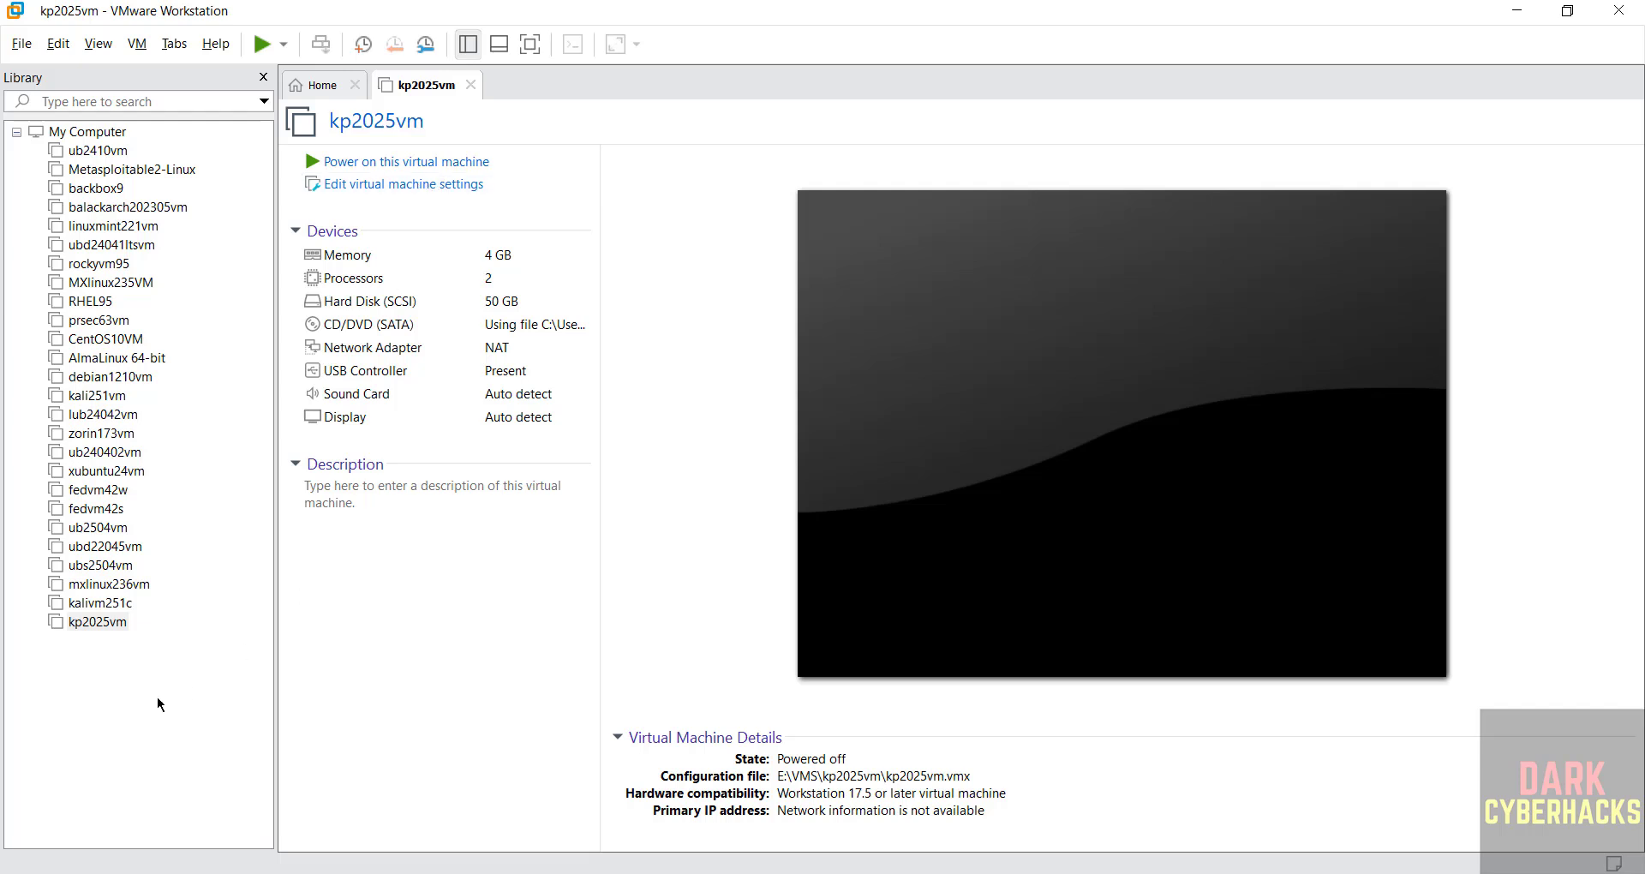
{"action": "right_click", "coordinate": [110, 630]}
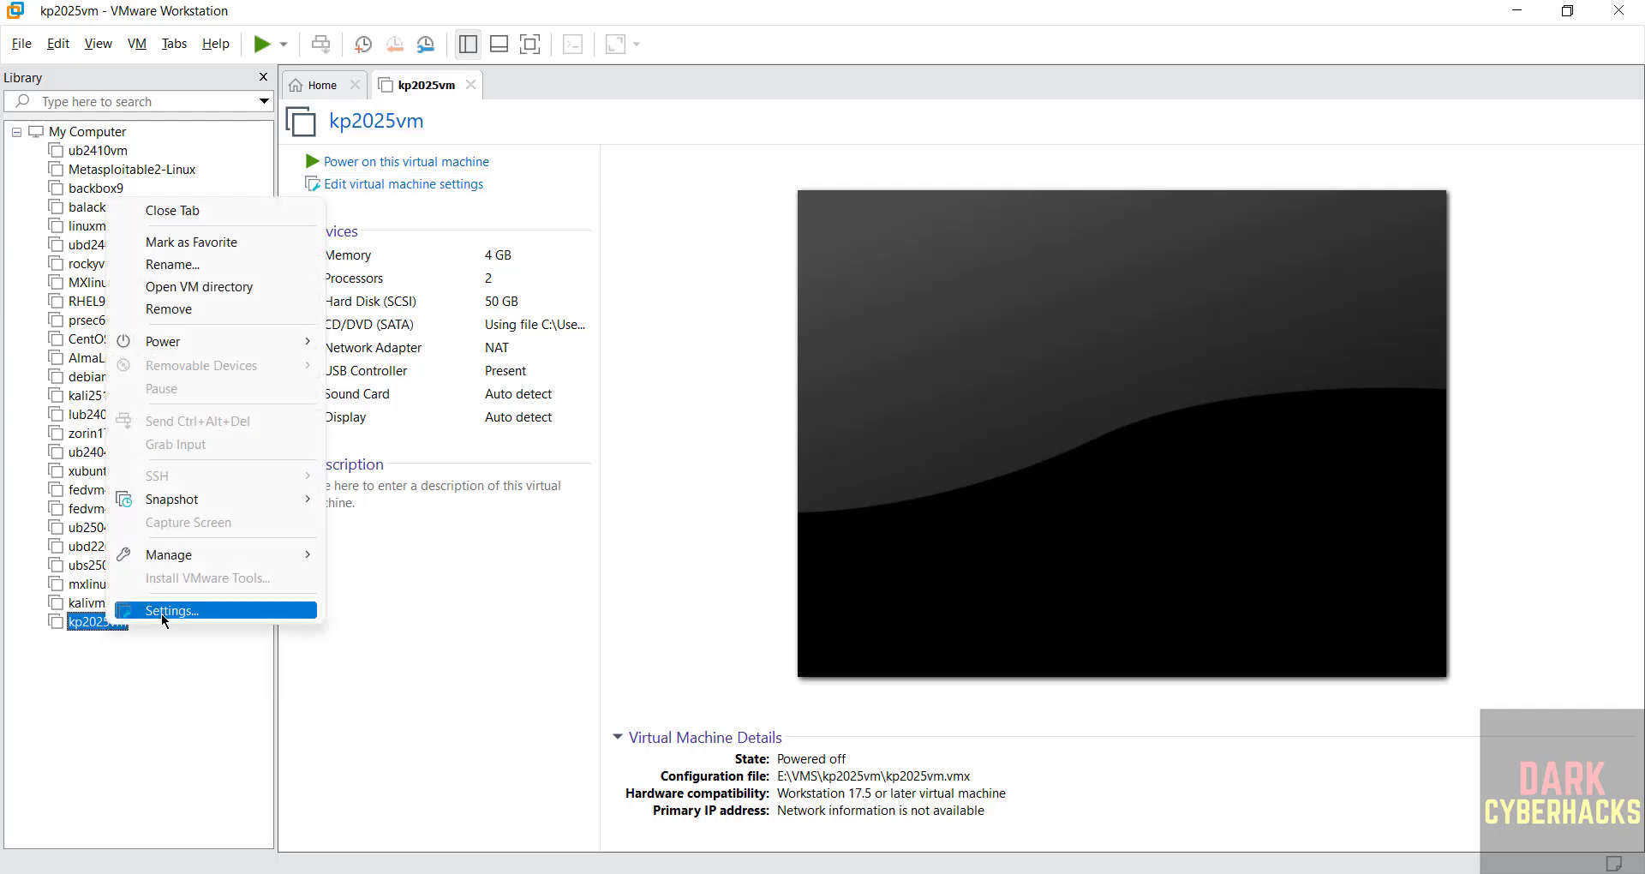
{"action": "left_click", "coordinate": [146, 44]}
{"action": "mouse_move", "coordinate": [174, 48]}
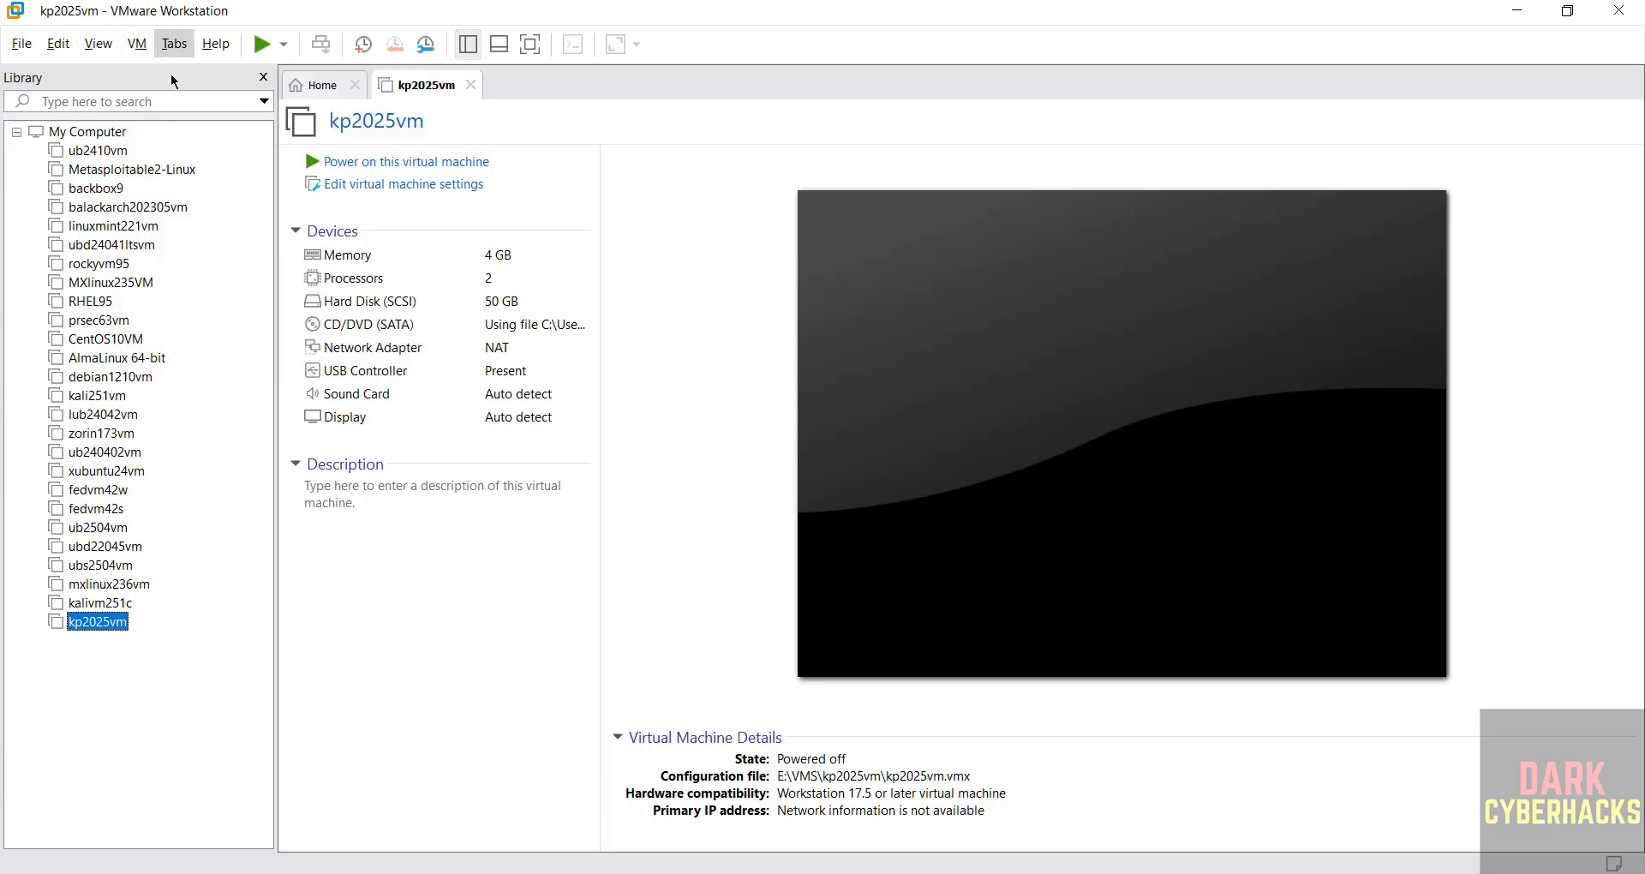
{"action": "left_click", "coordinate": [673, 411]}
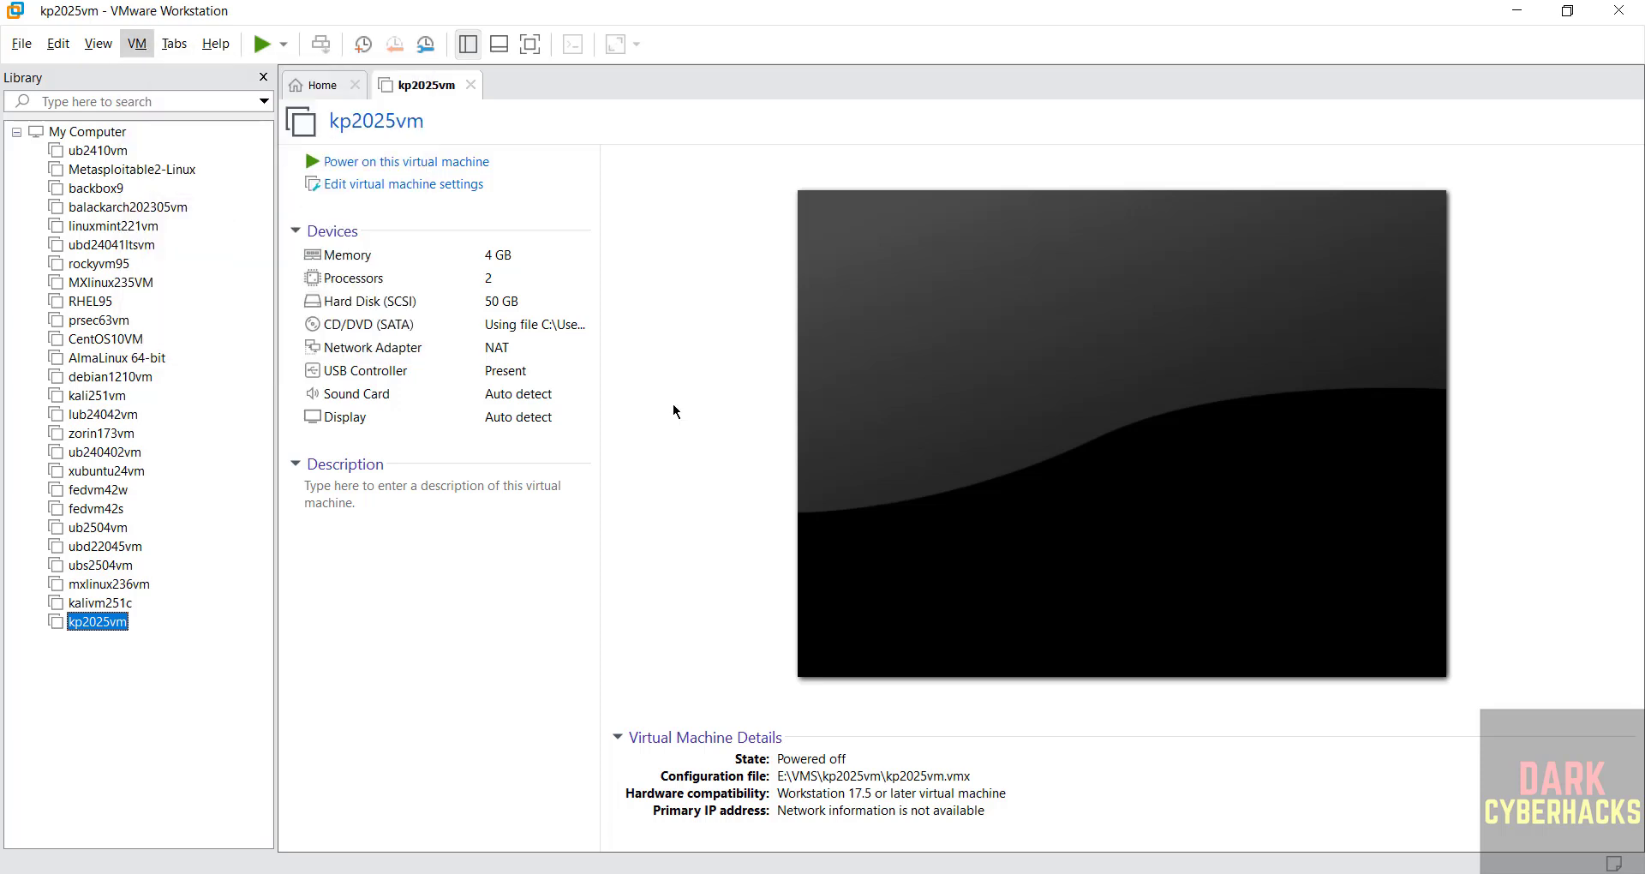
- Power on kp2025vm and start the Kali Graphical install from the boot menu
{"action": "left_click", "coordinate": [439, 170]}
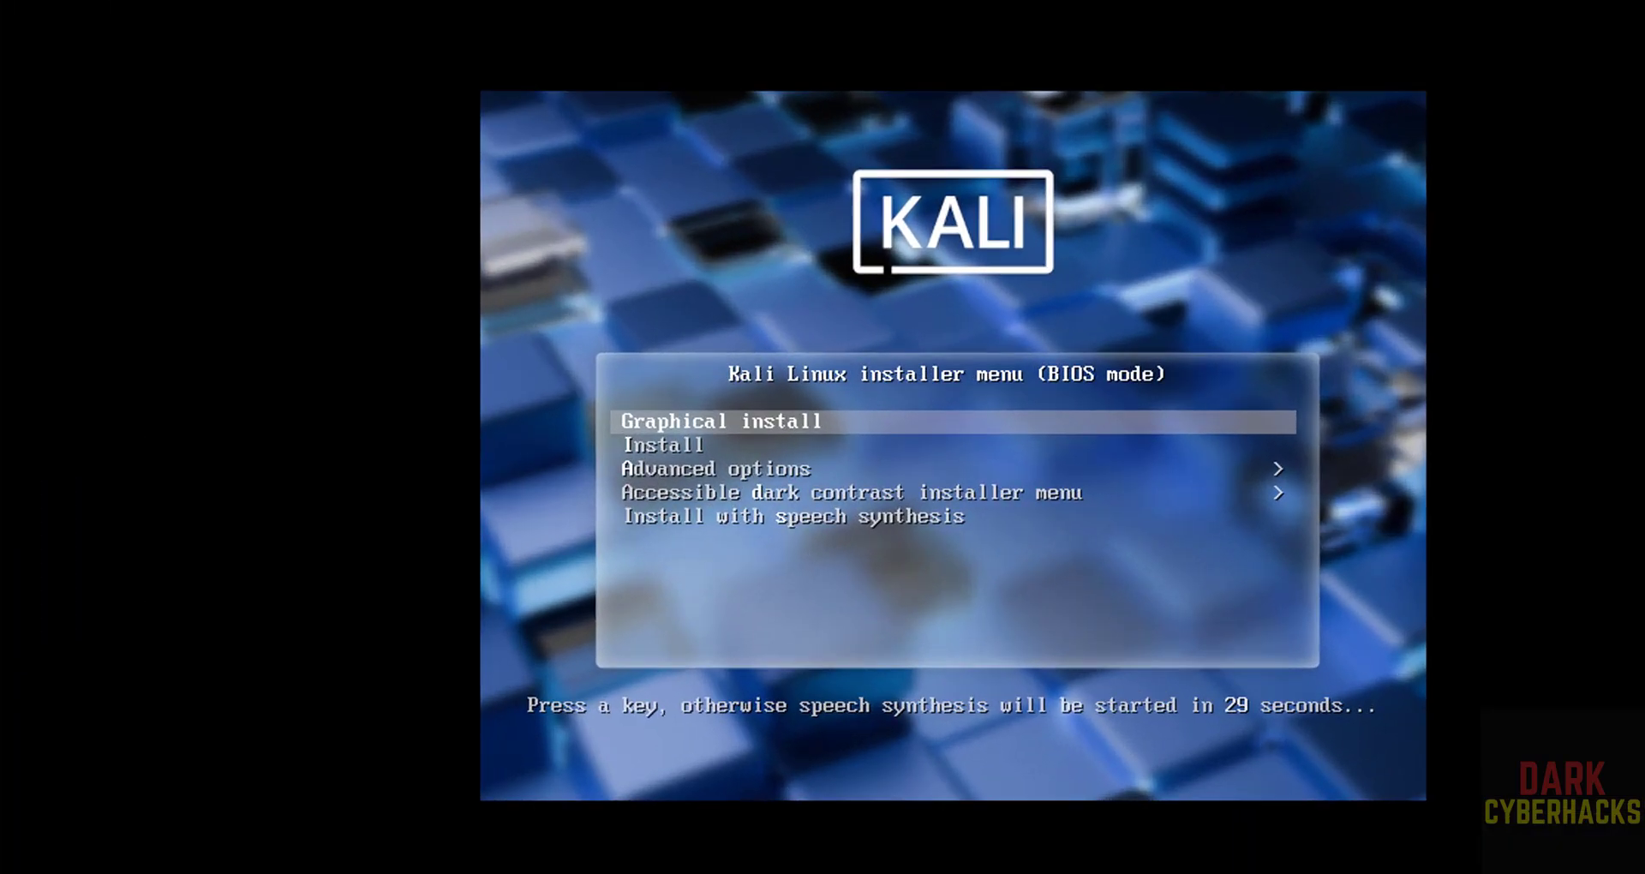
{"action": "key", "text": "Down"}
{"action": "key", "text": "Up"}
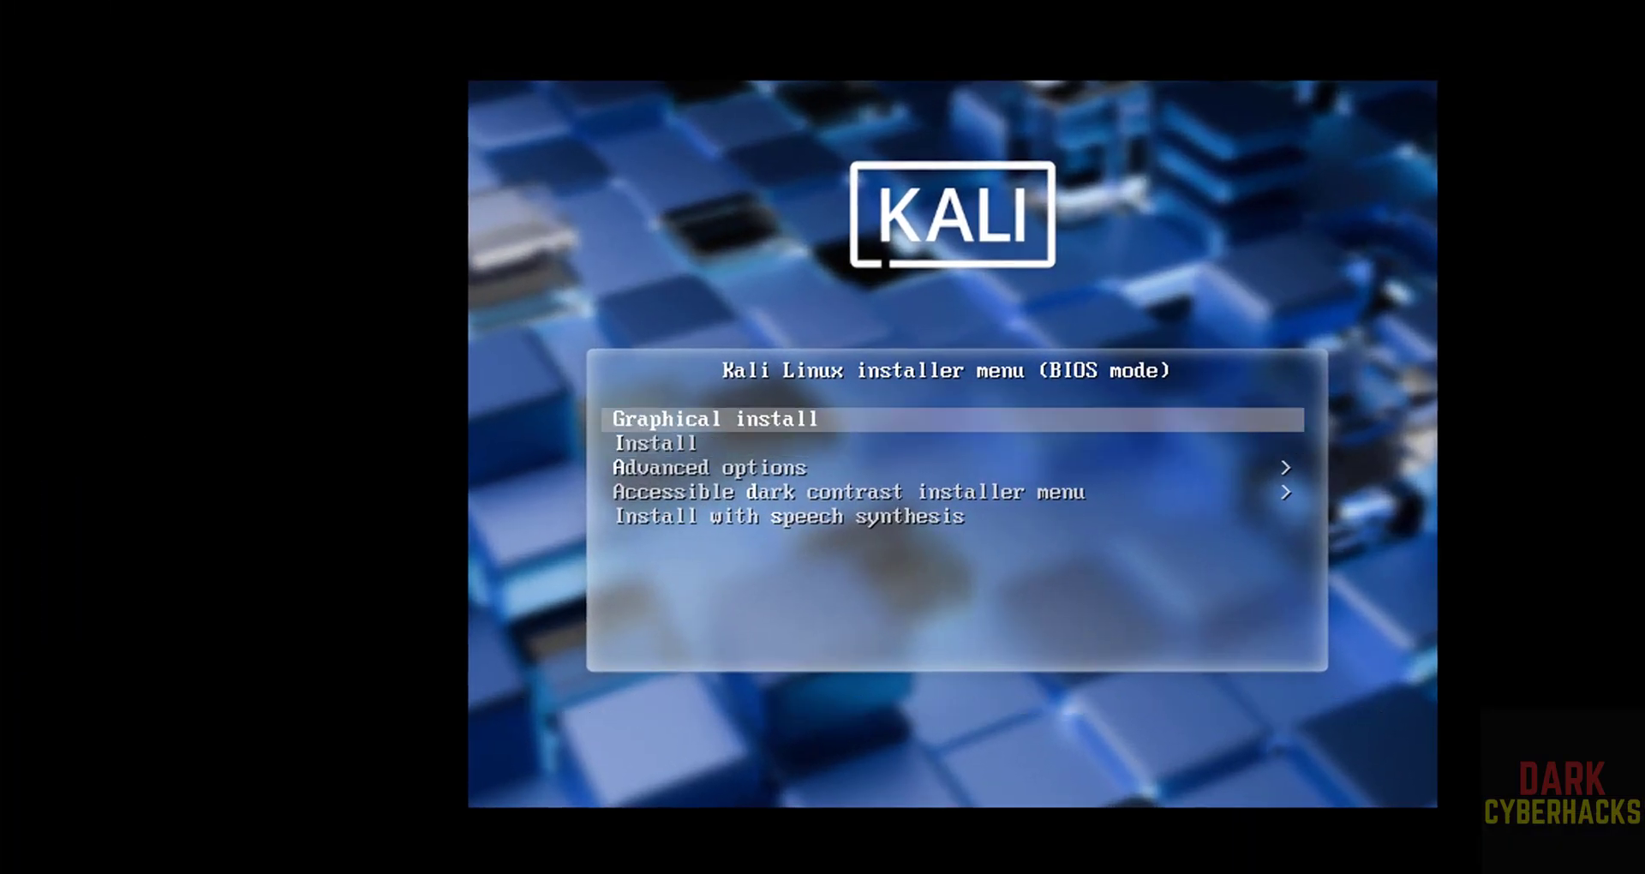
{"action": "key", "text": "Return"}
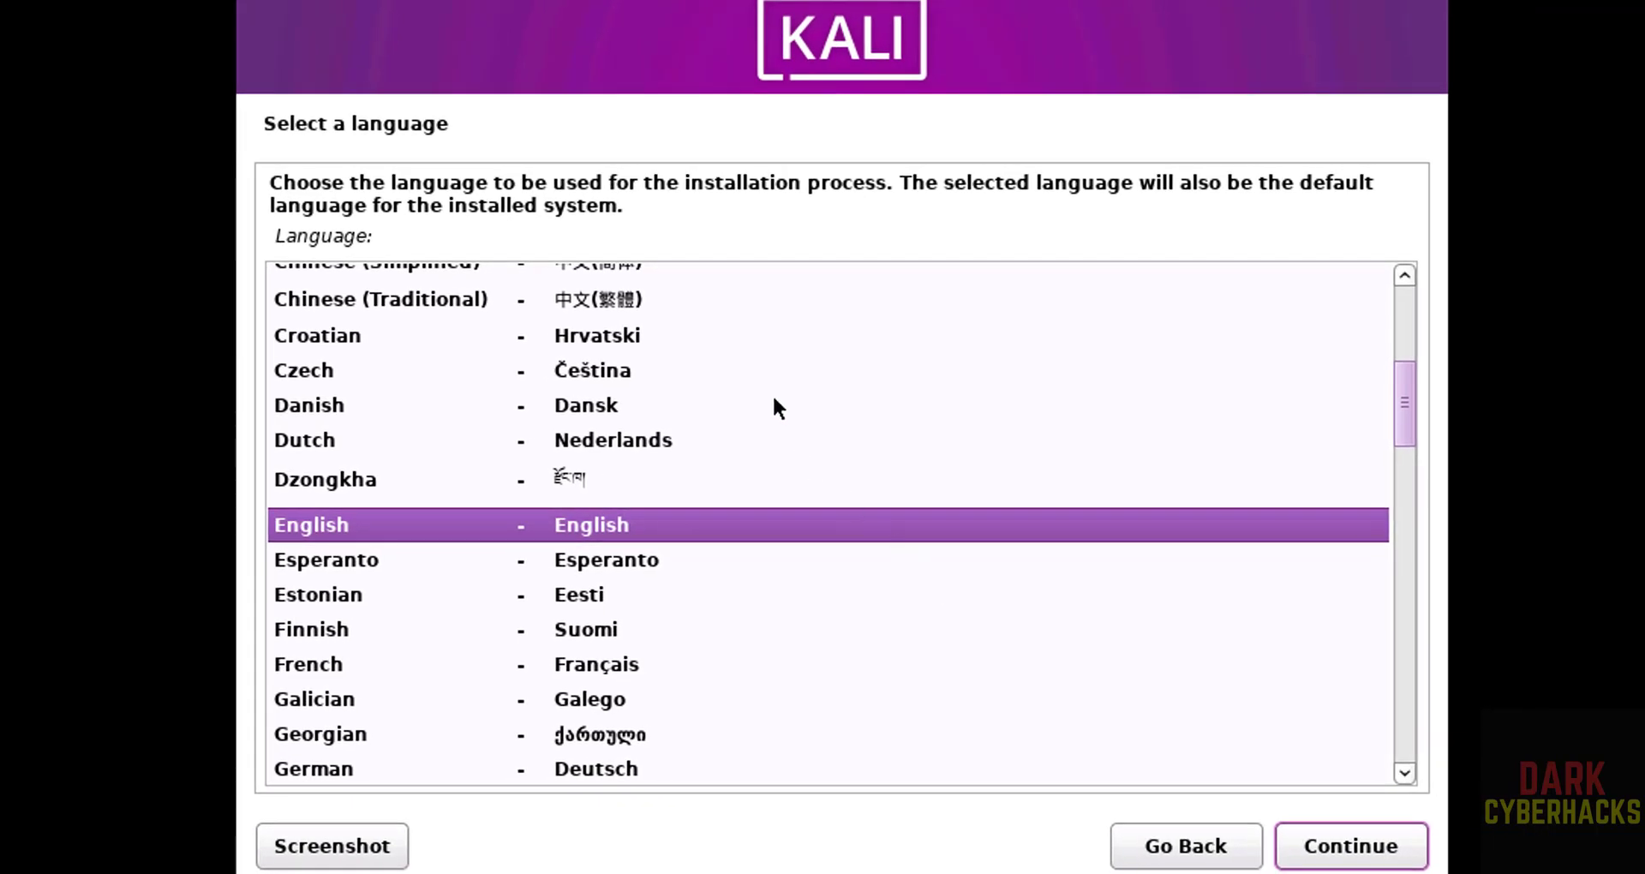
- Keep English as the language, United States as the location, and the American English keymap
{"action": "left_click", "coordinate": [1348, 845]}
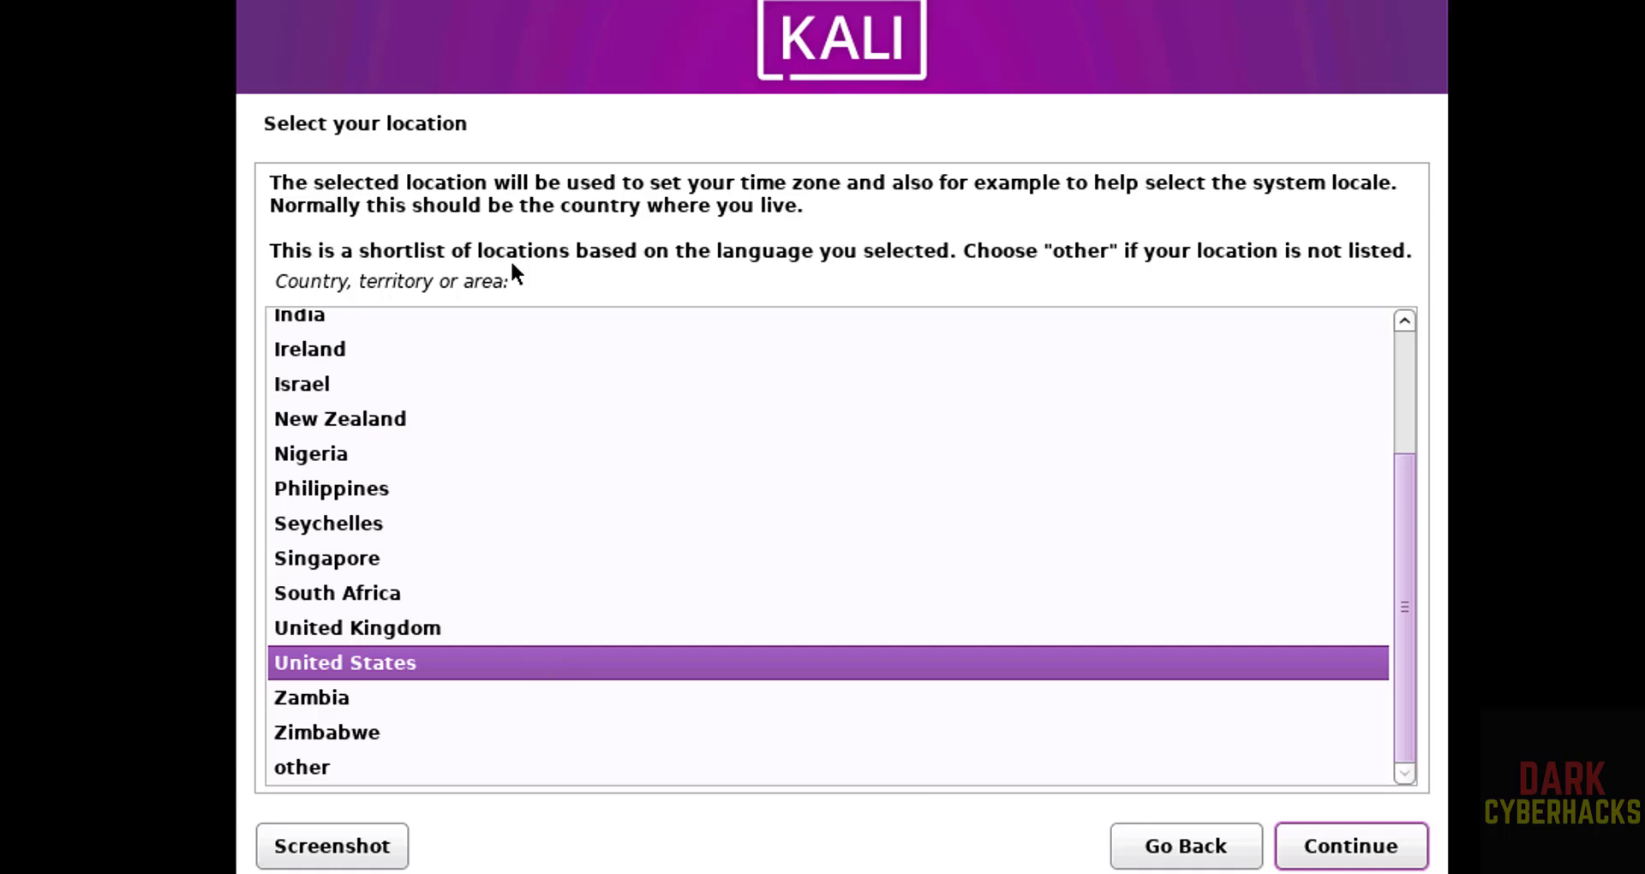
{"action": "left_click", "coordinate": [1345, 854]}
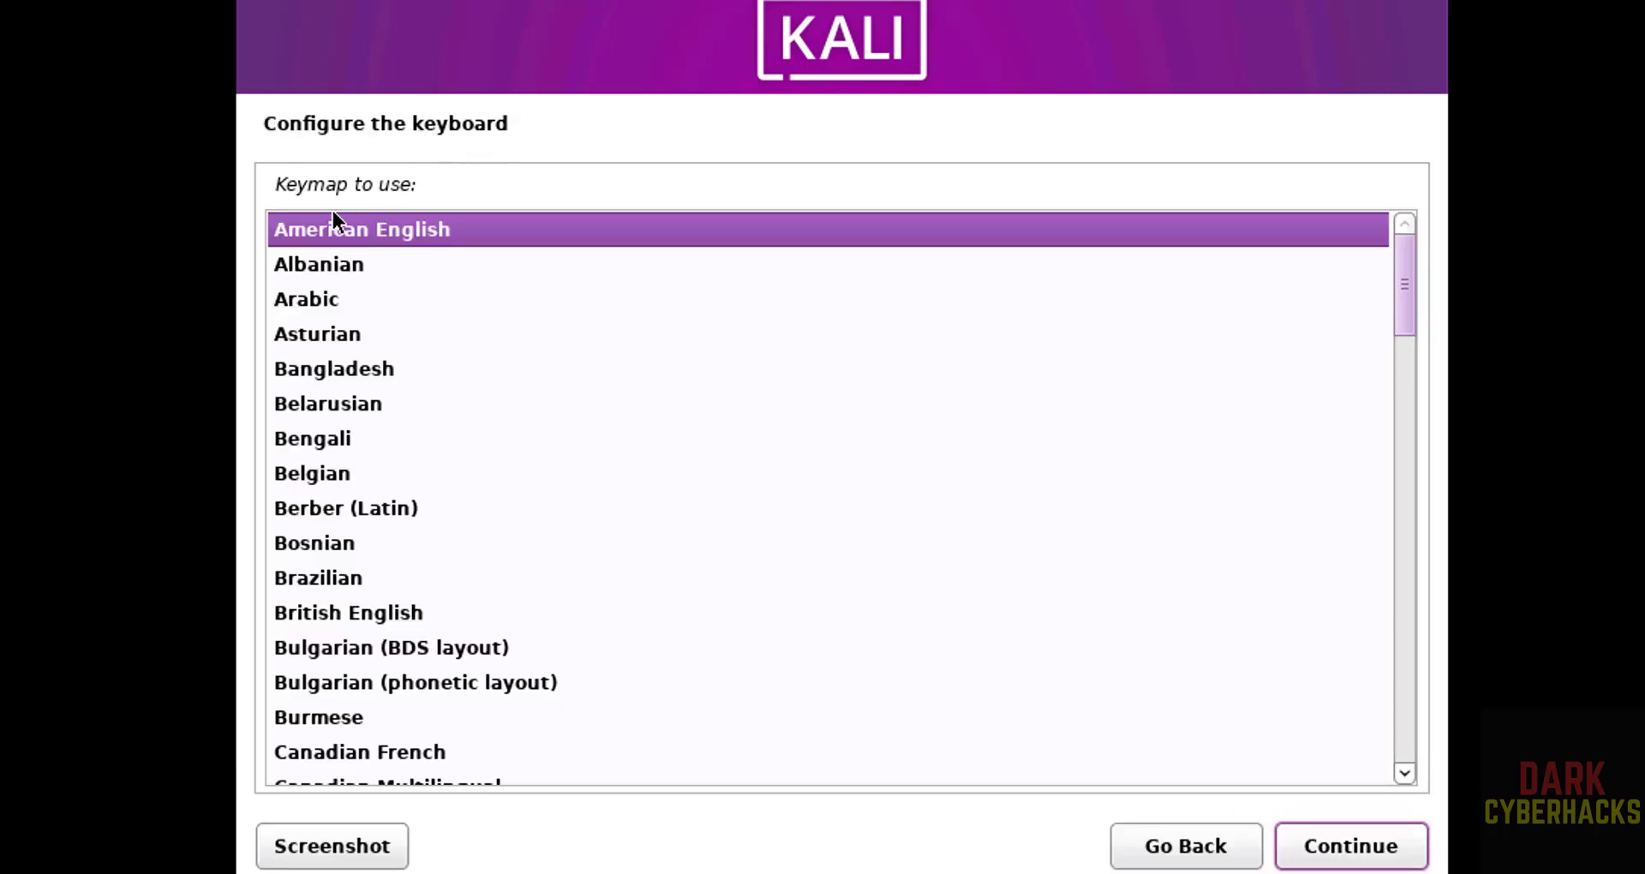
{"action": "left_click", "coordinate": [1311, 847]}
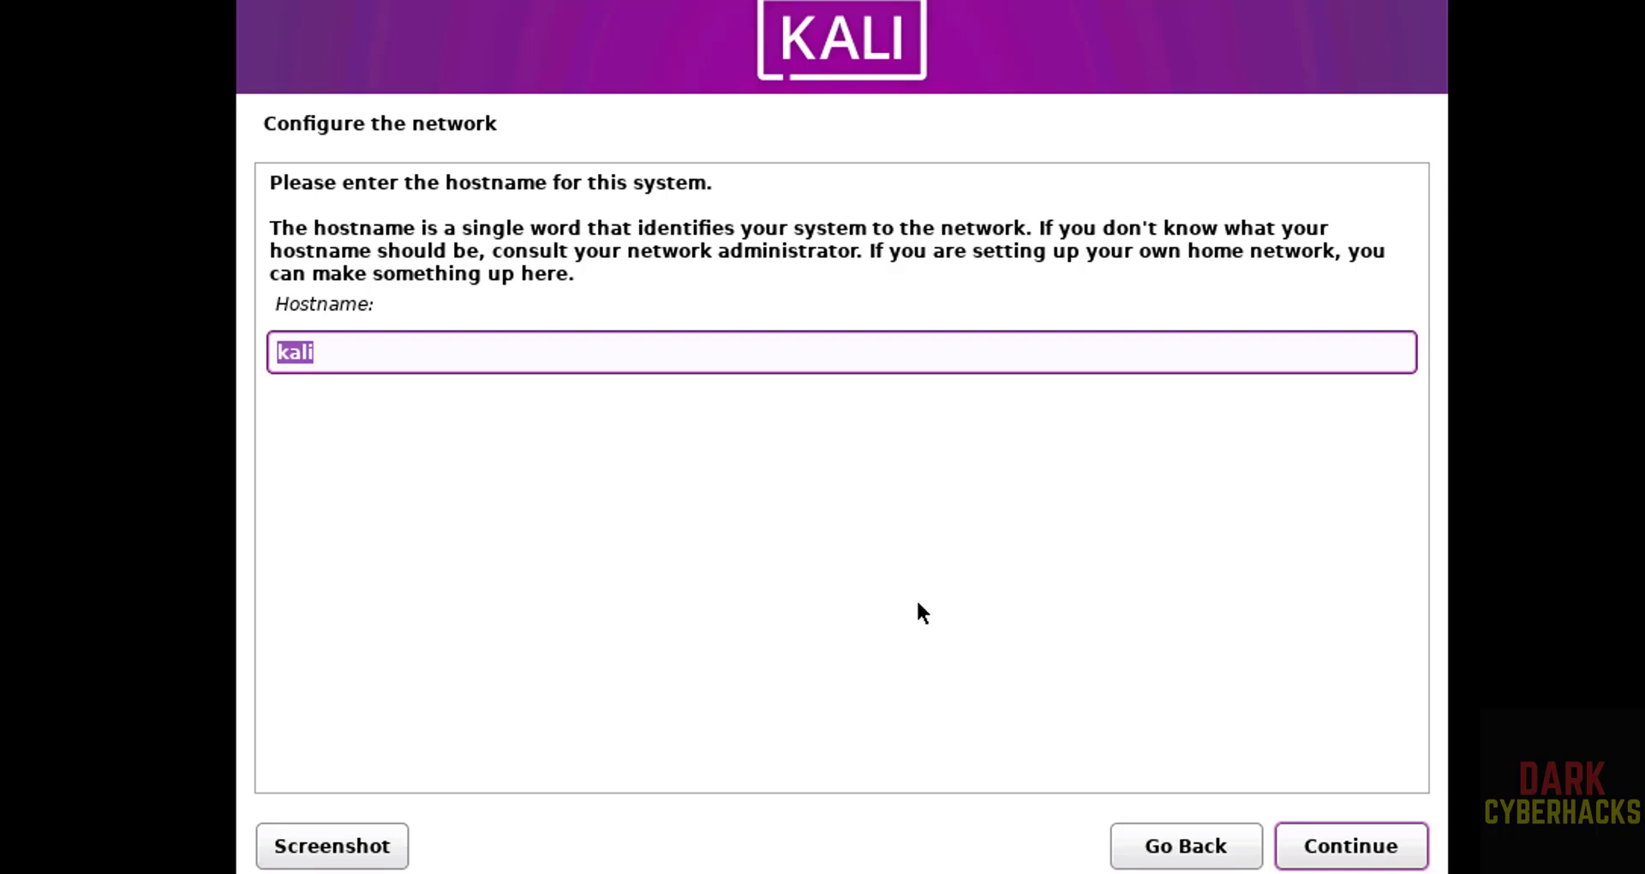
- Set the hostname to kp25vm and leave the domain name blank
{"action": "type", "text": "kp"}
{"action": "type", "text": "25vm"}
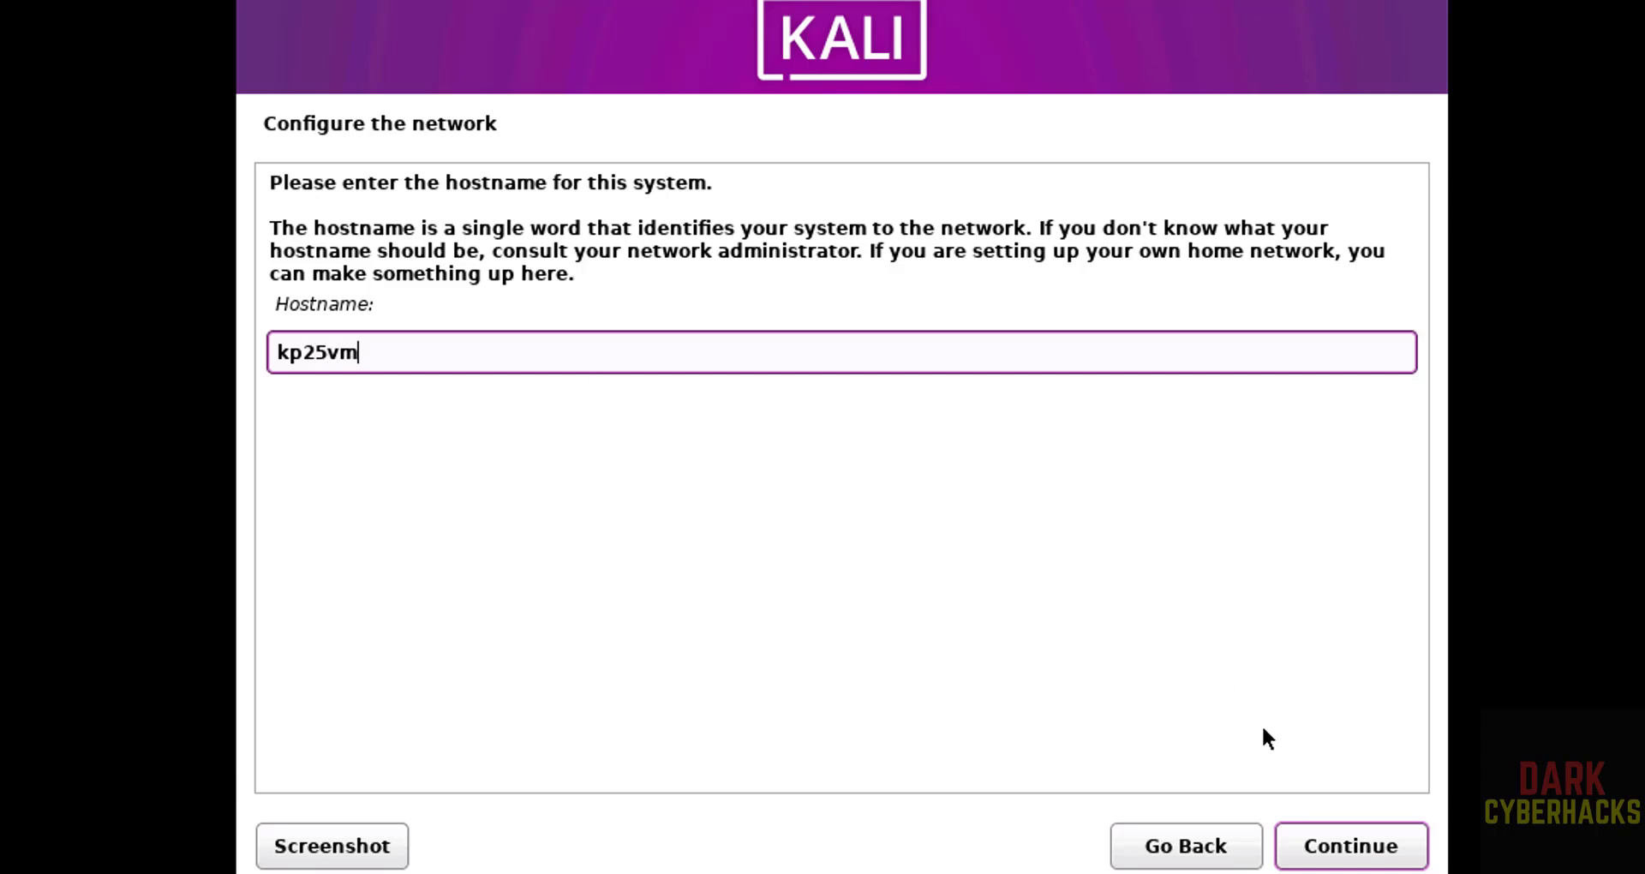
{"action": "left_click", "coordinate": [1351, 861]}
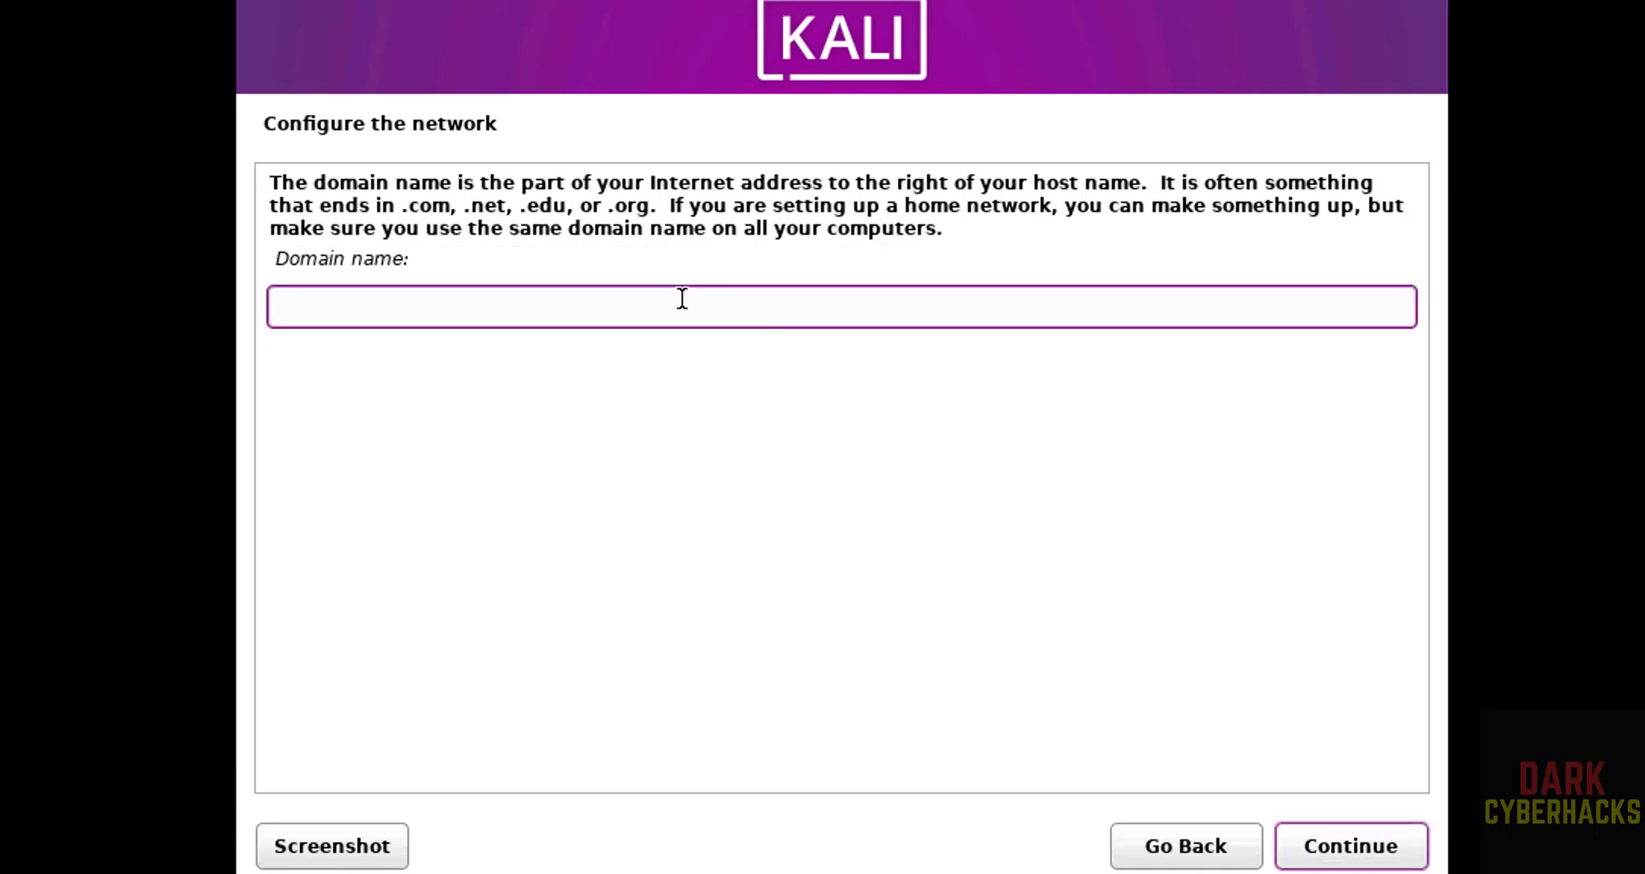
{"action": "left_click", "coordinate": [1375, 857]}
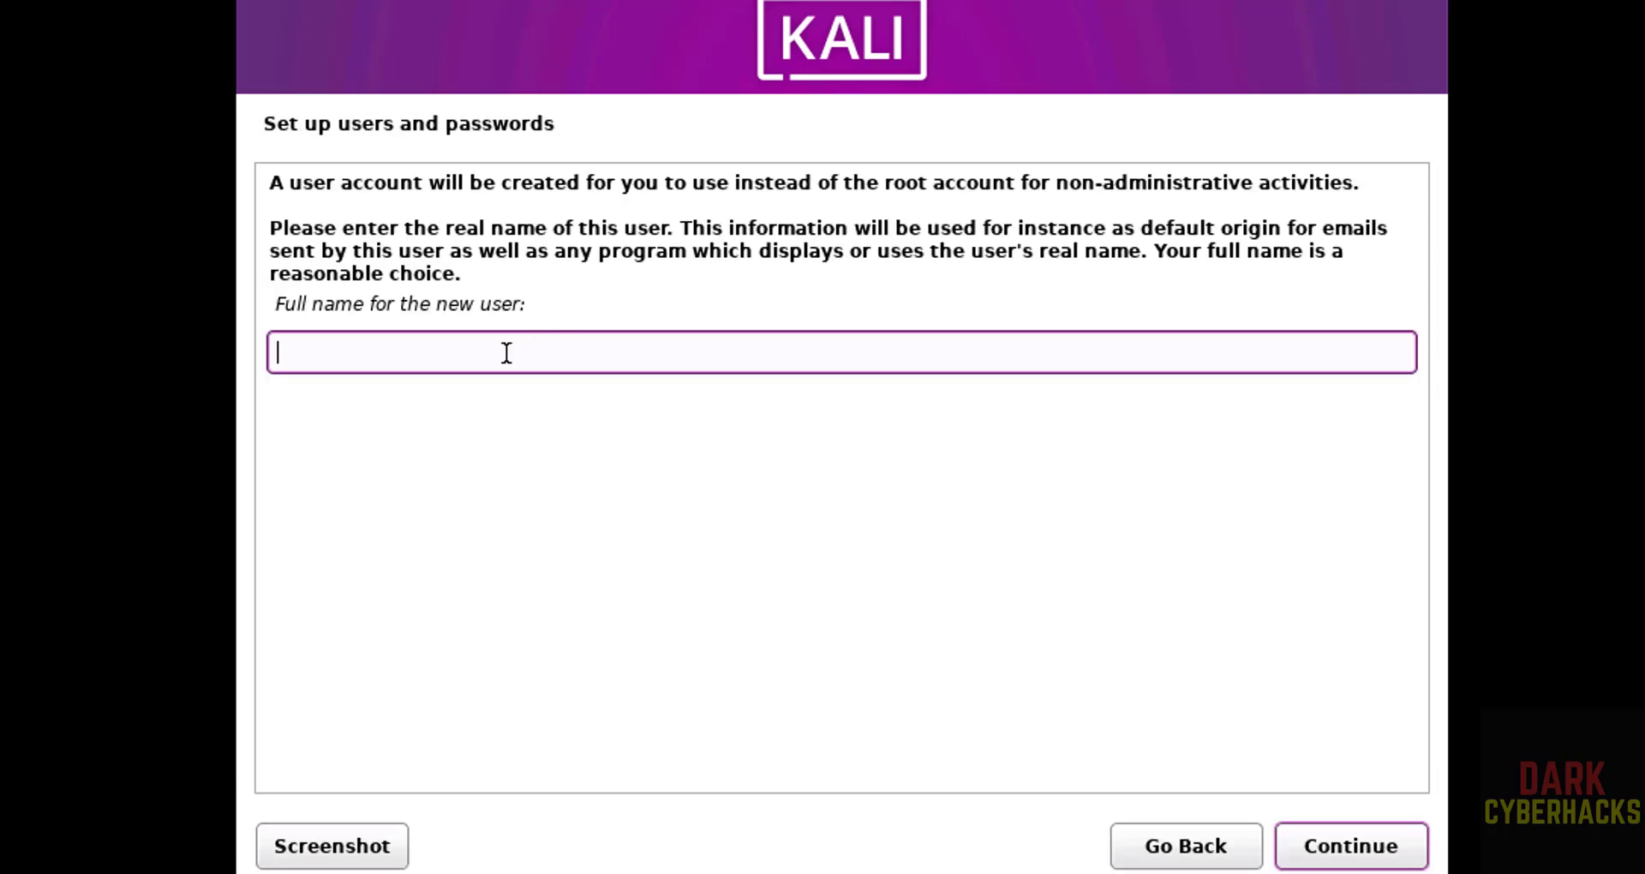
- Enter the new user's full name and accept the suggested username
{"action": "type", "text": "r2schools"}
{"action": "key", "text": "Tab"}
{"action": "key", "text": "Return"}
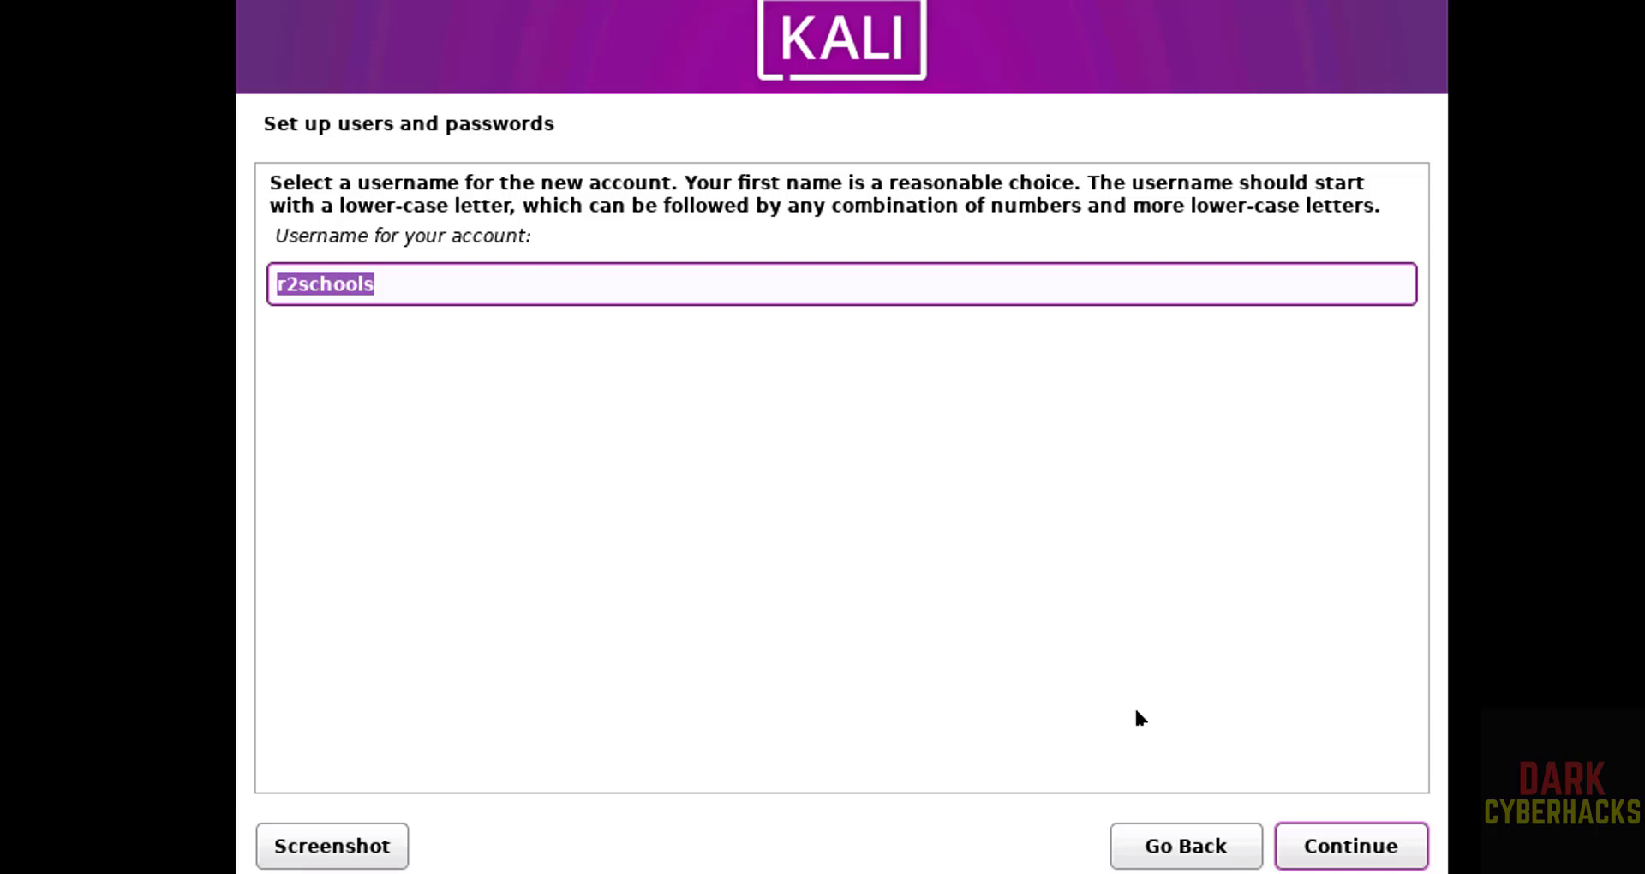
{"action": "left_click", "coordinate": [1317, 843]}
- Set the user's password, confirming it in the second field
{"action": "type", "text": "**********"}
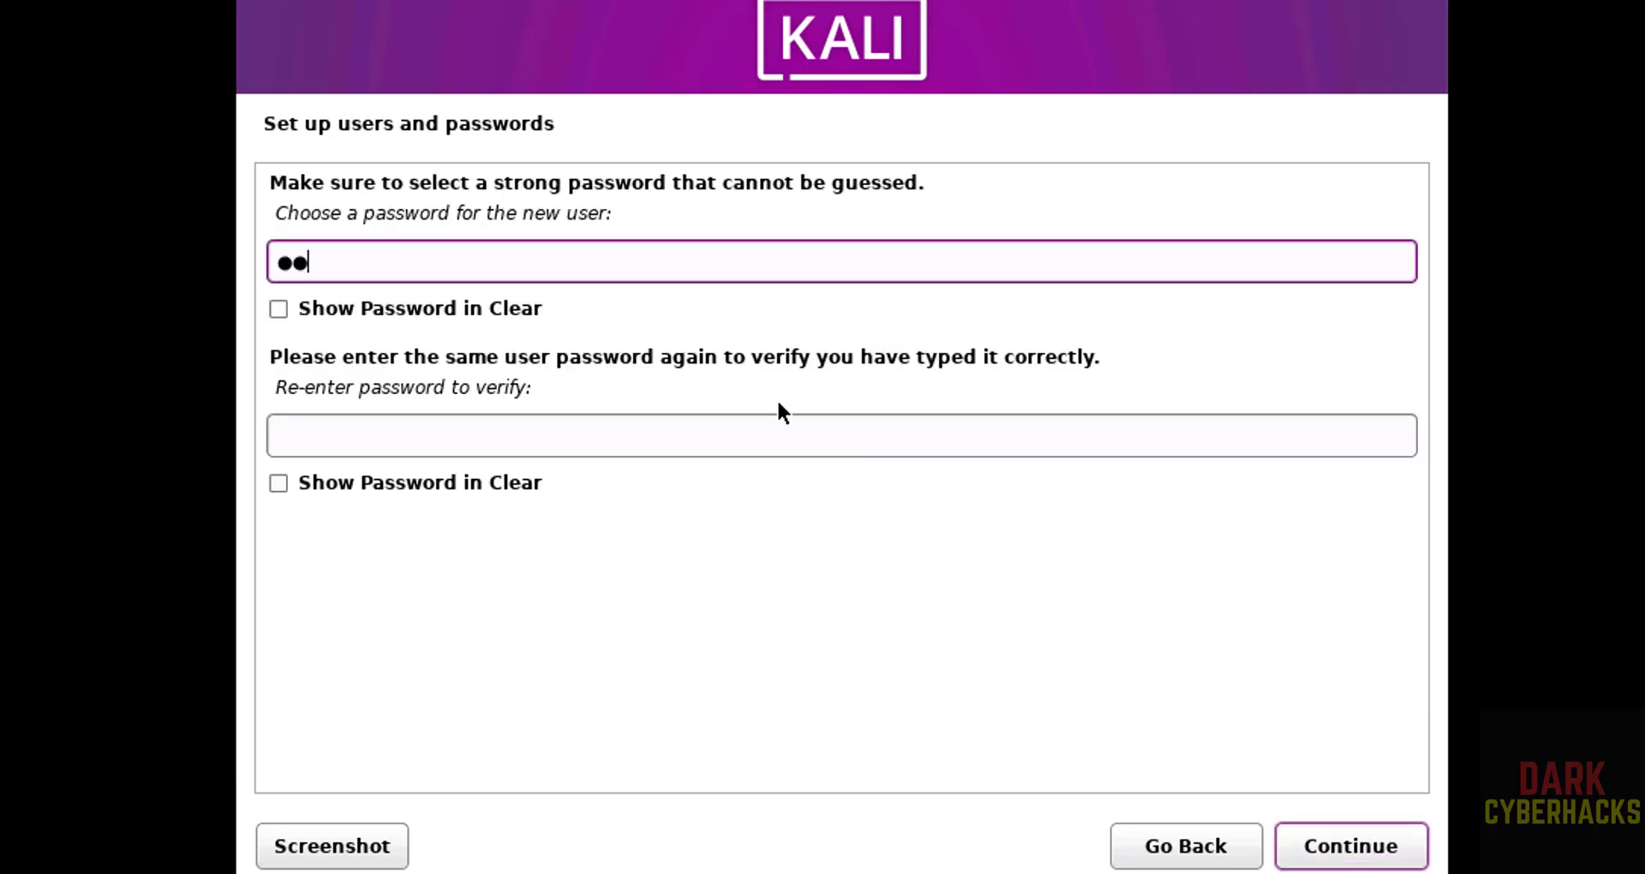
{"action": "key", "text": "Tab"}
{"action": "key", "text": "Tab"}
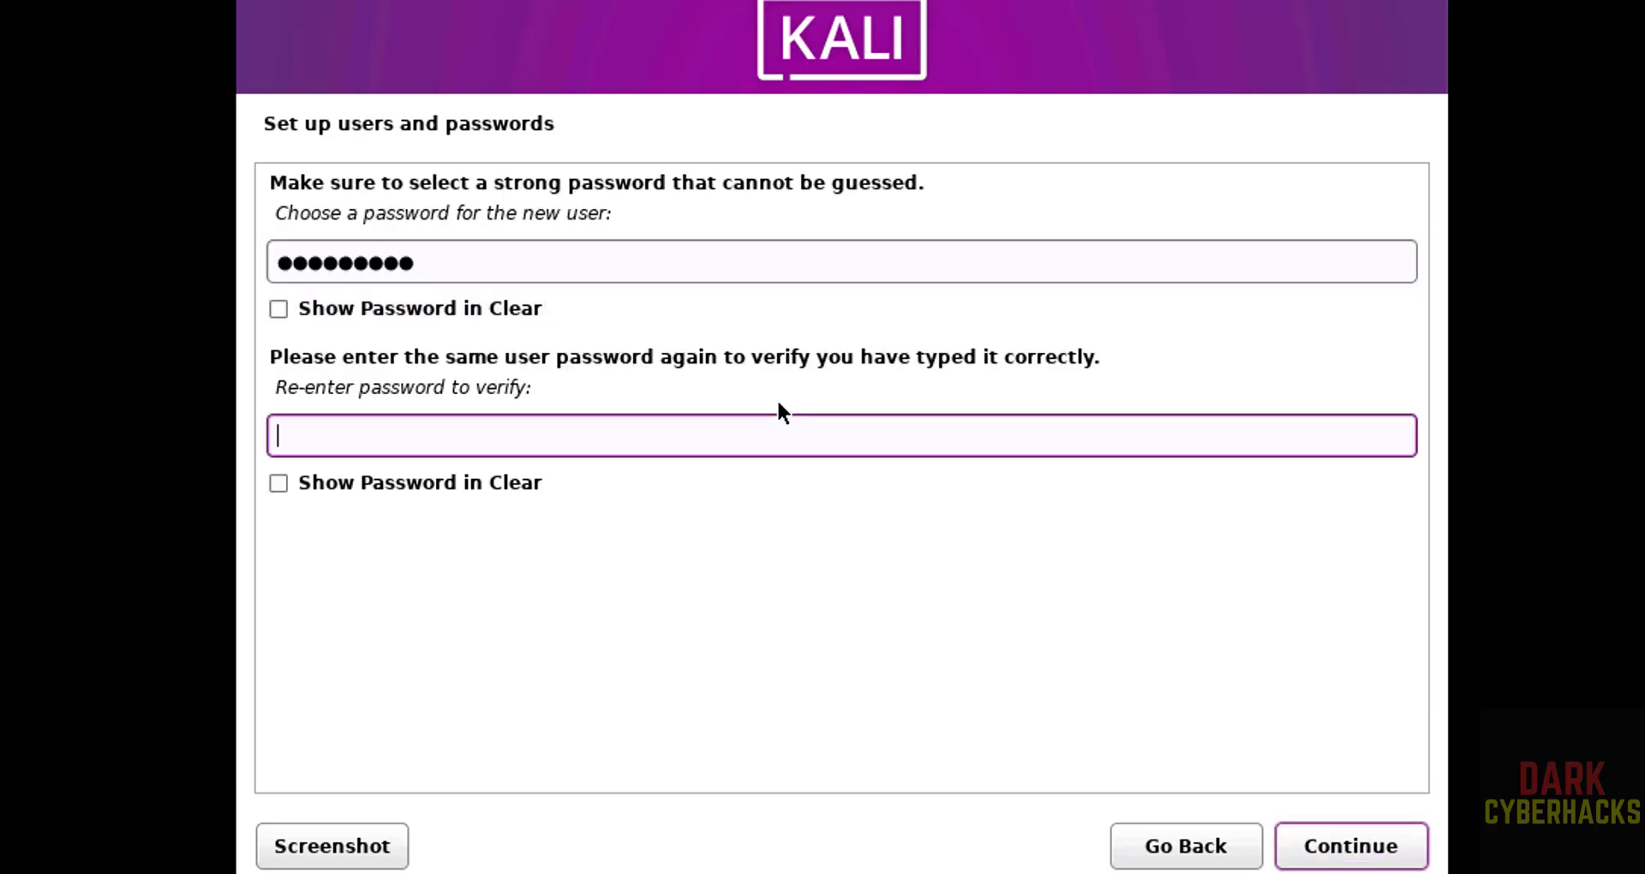
{"action": "type", "text": "**********"}
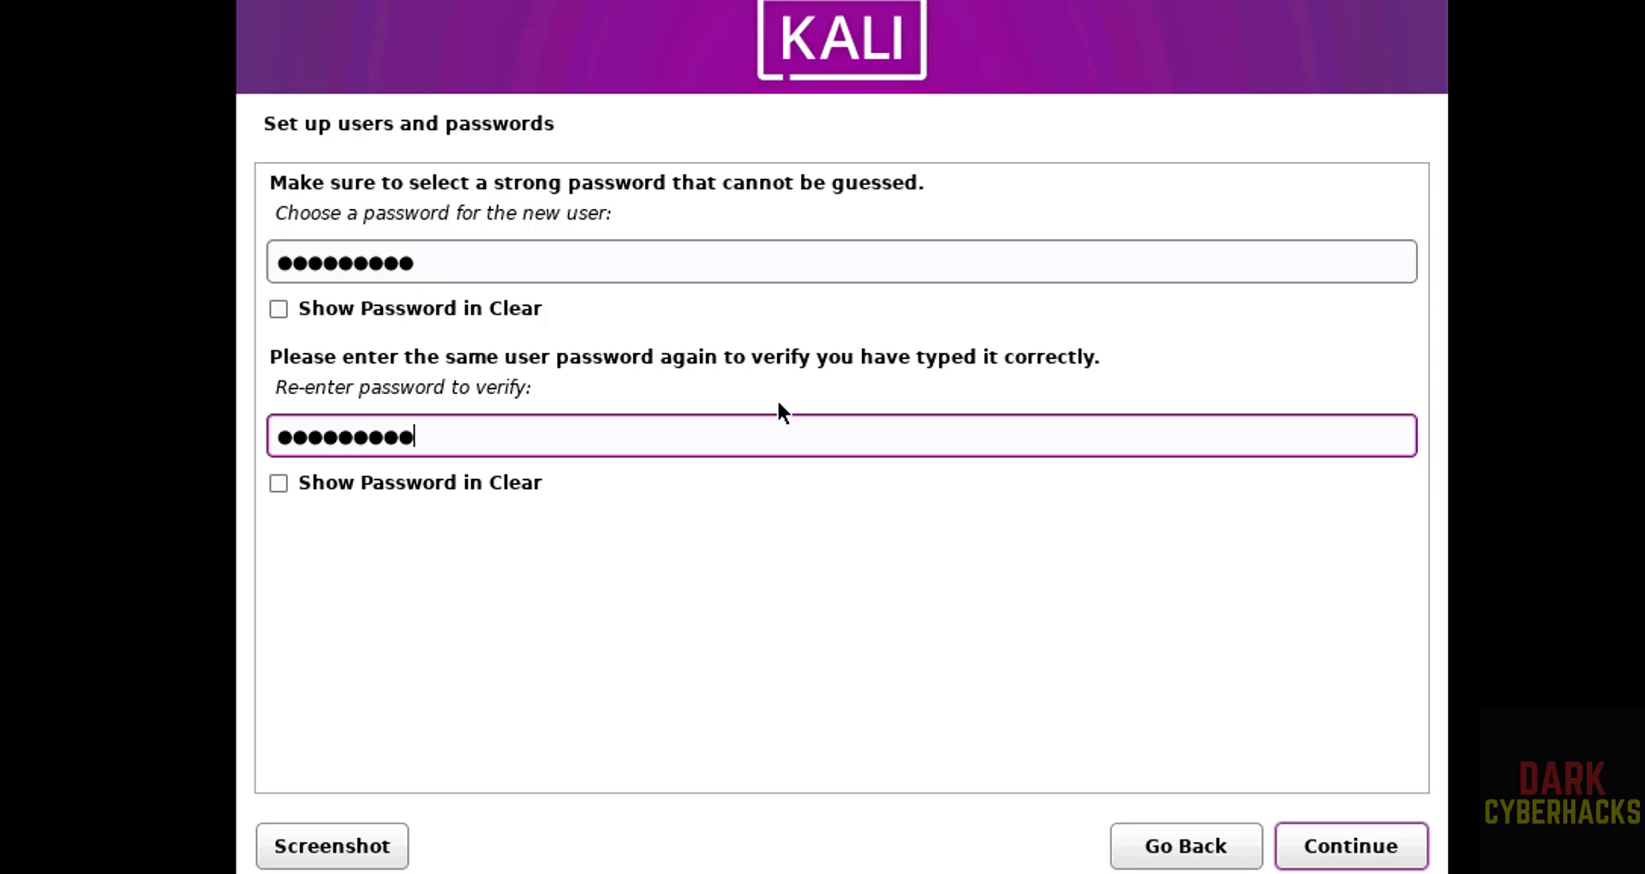
{"action": "left_click", "coordinate": [1360, 846]}
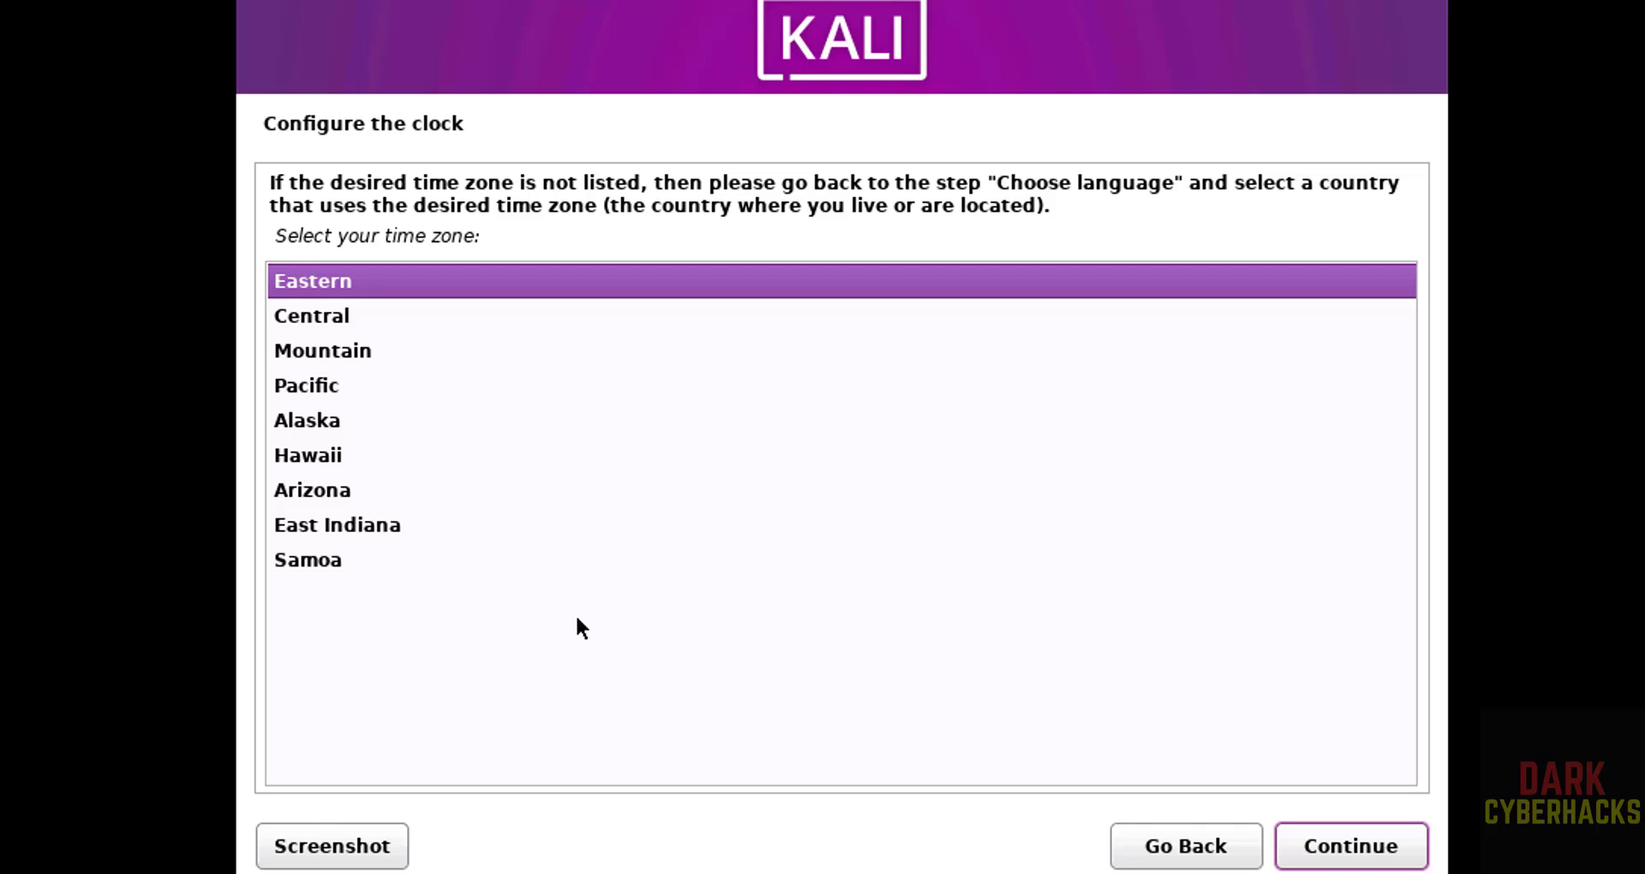
- Keep the Eastern time zone, then guided-partition the whole 53.7 GB sda disk as one partition and write the changes
{"action": "left_click", "coordinate": [1382, 861]}
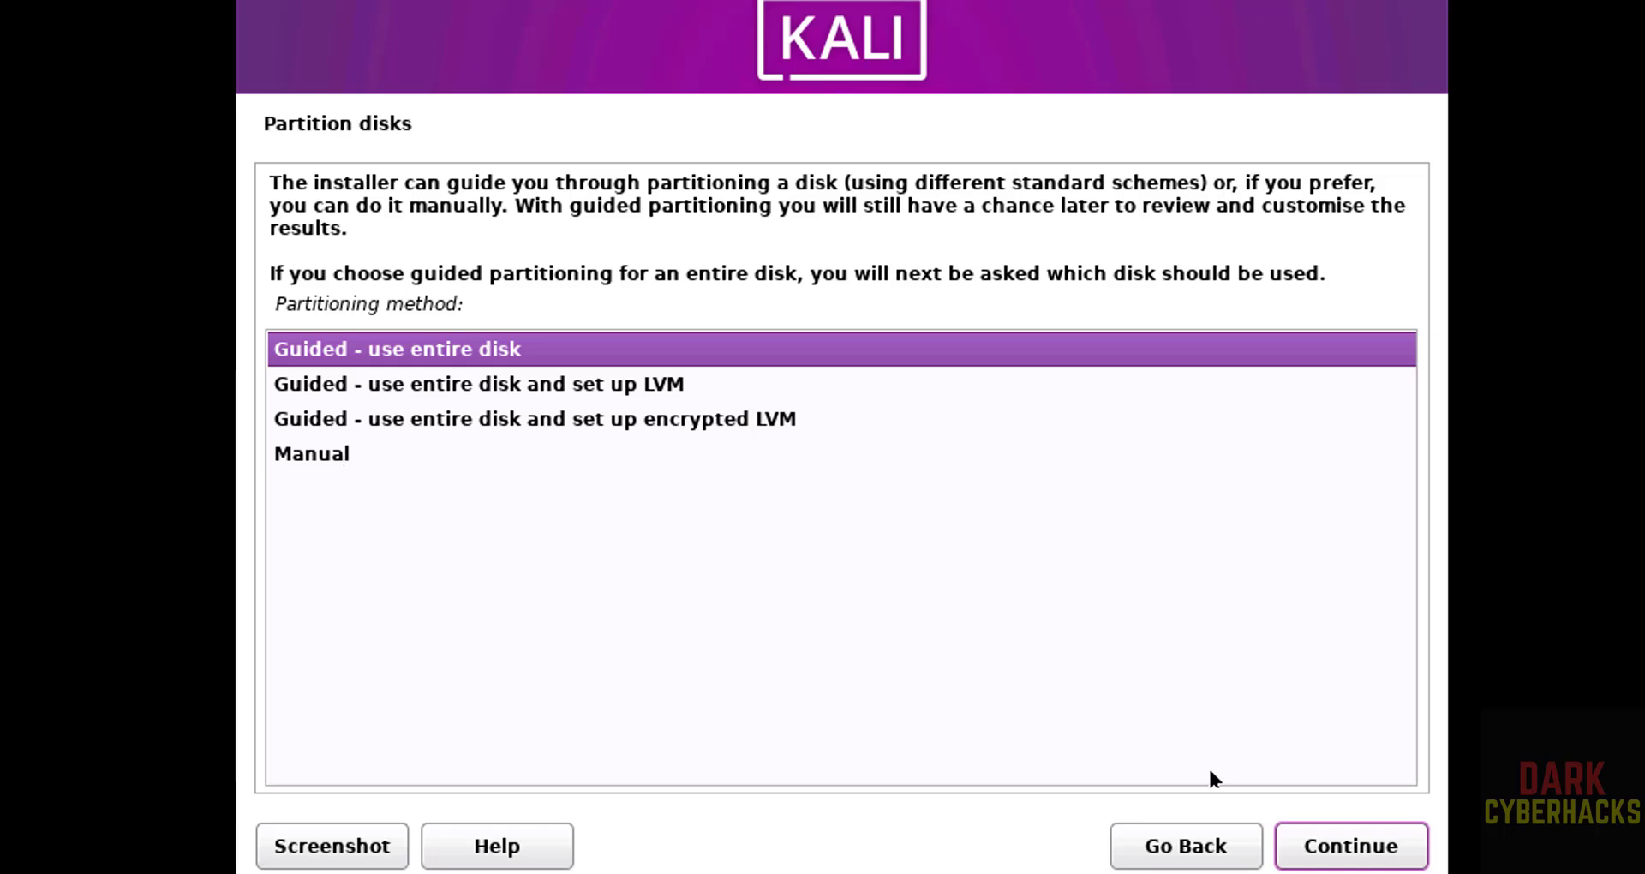
{"action": "left_click", "coordinate": [1358, 860]}
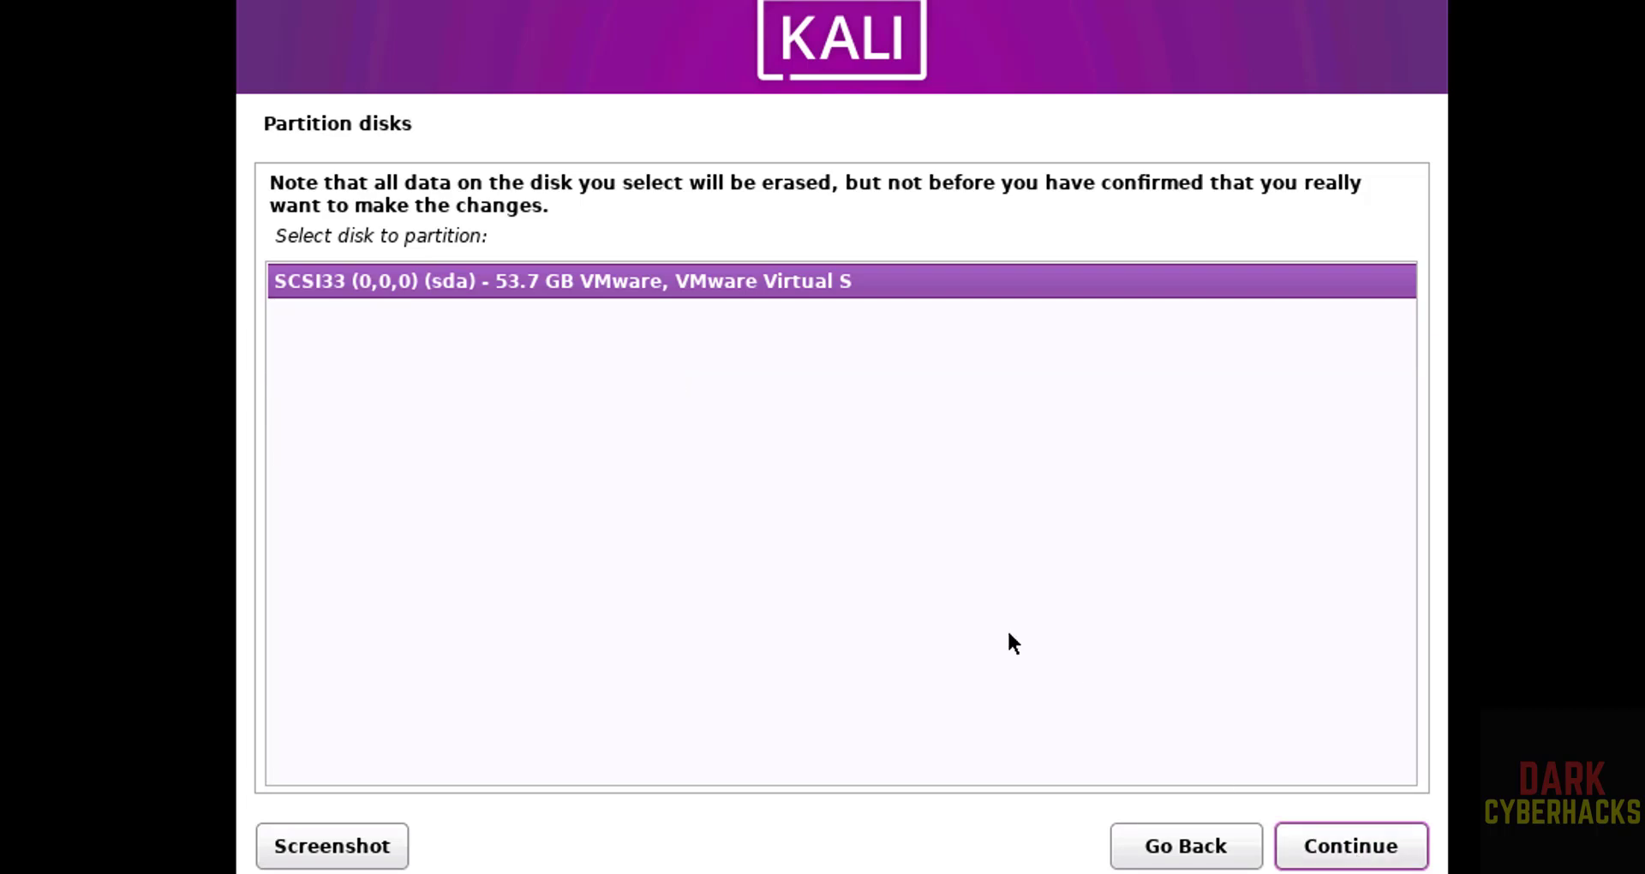
{"action": "left_click", "coordinate": [1326, 851]}
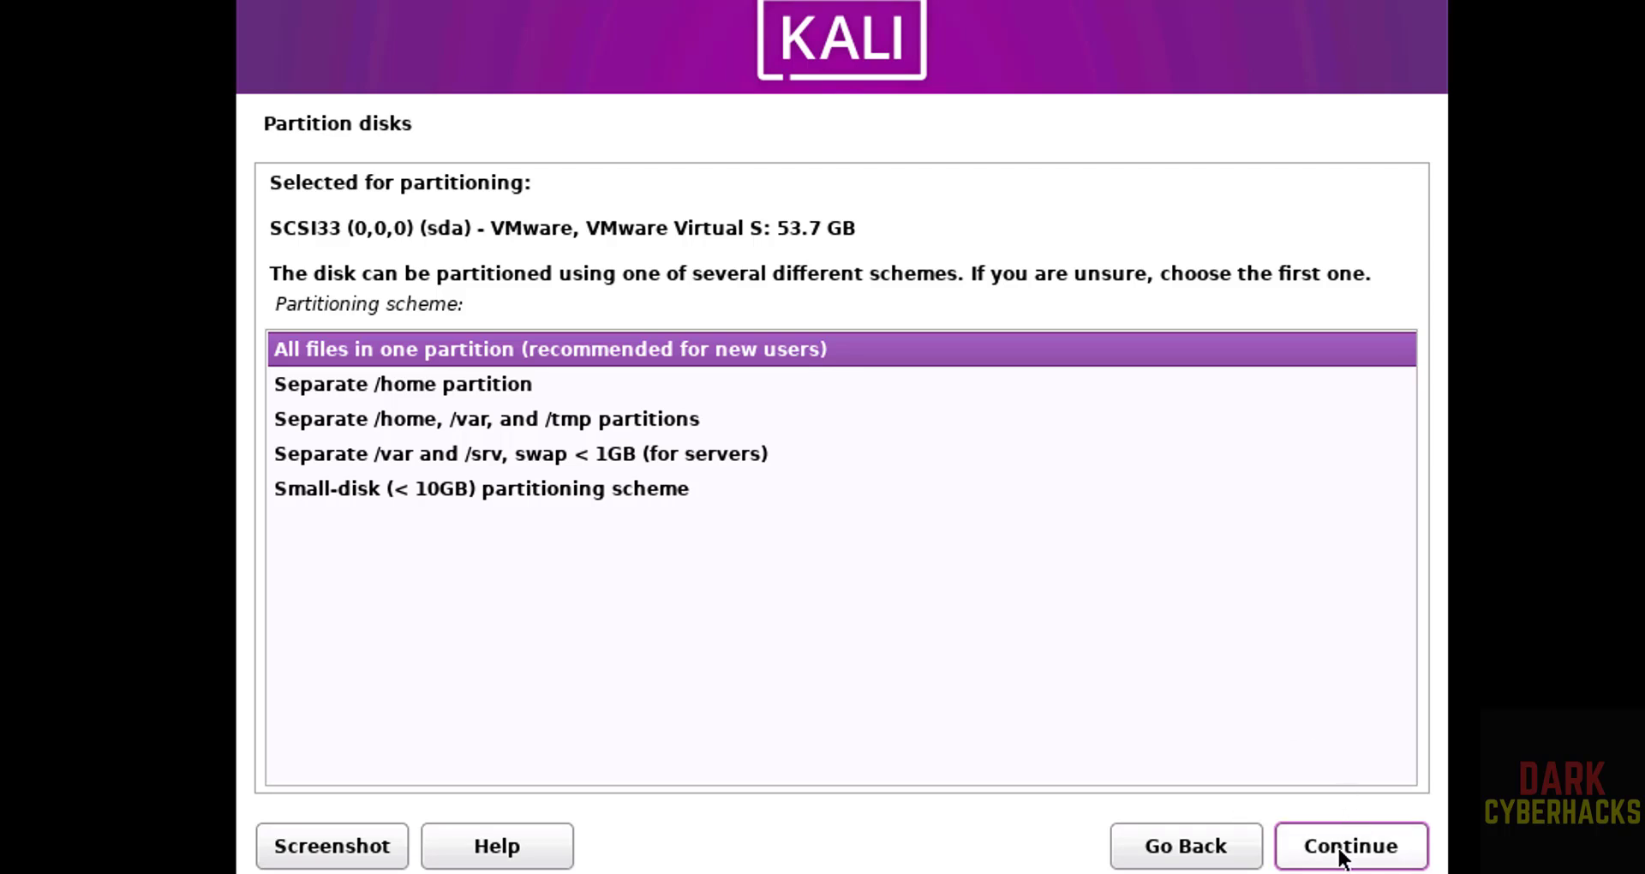
{"action": "left_click", "coordinate": [1342, 851]}
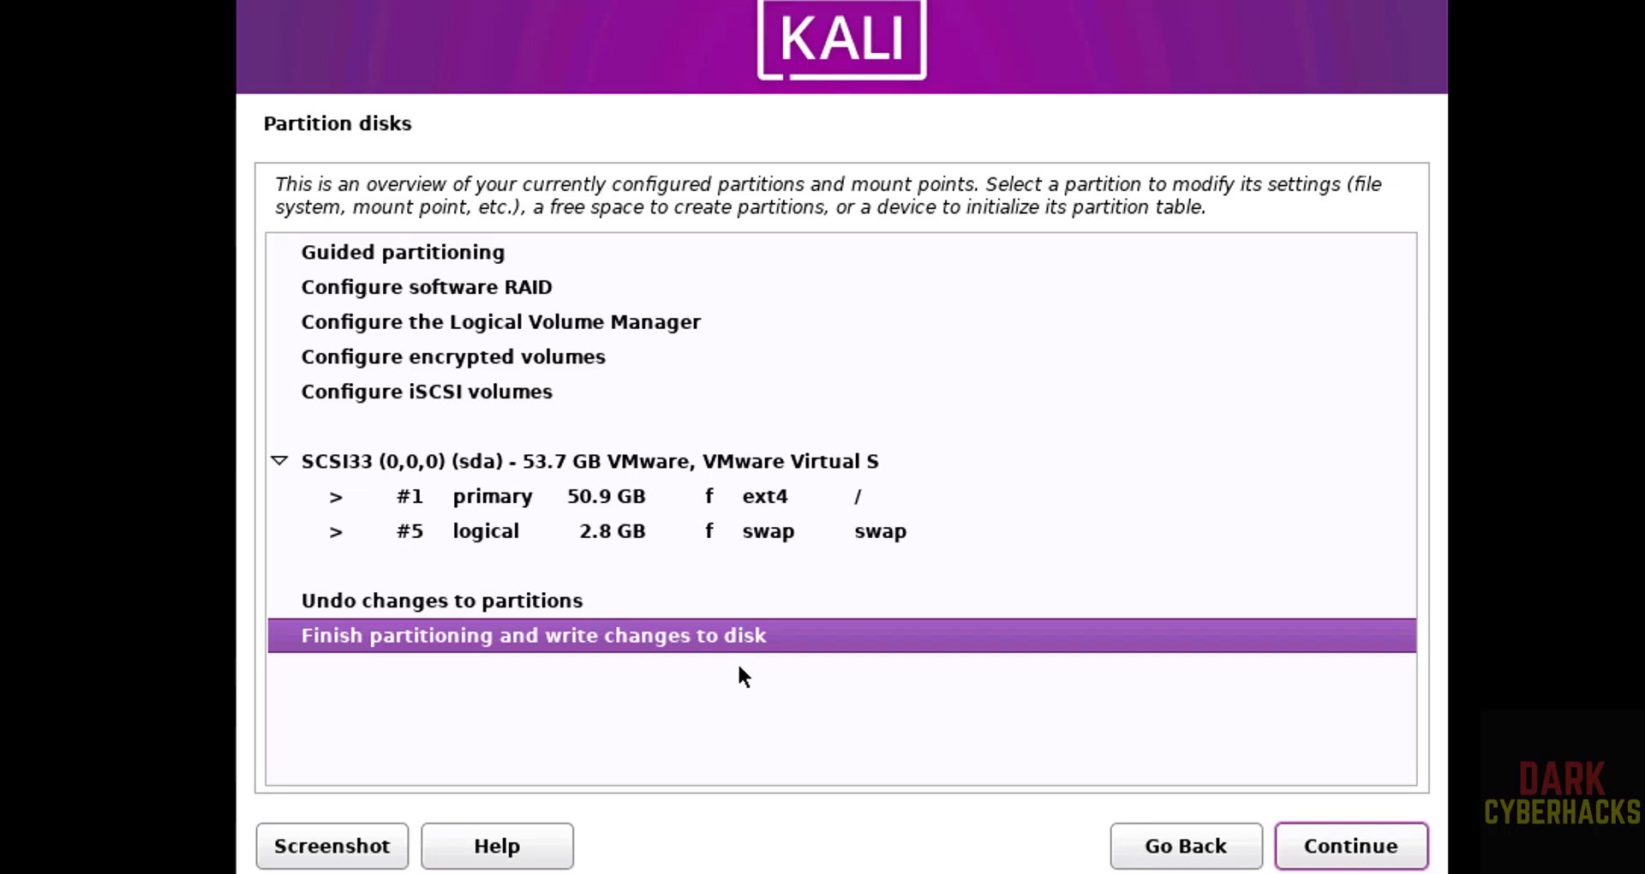
{"action": "left_click", "coordinate": [1320, 855]}
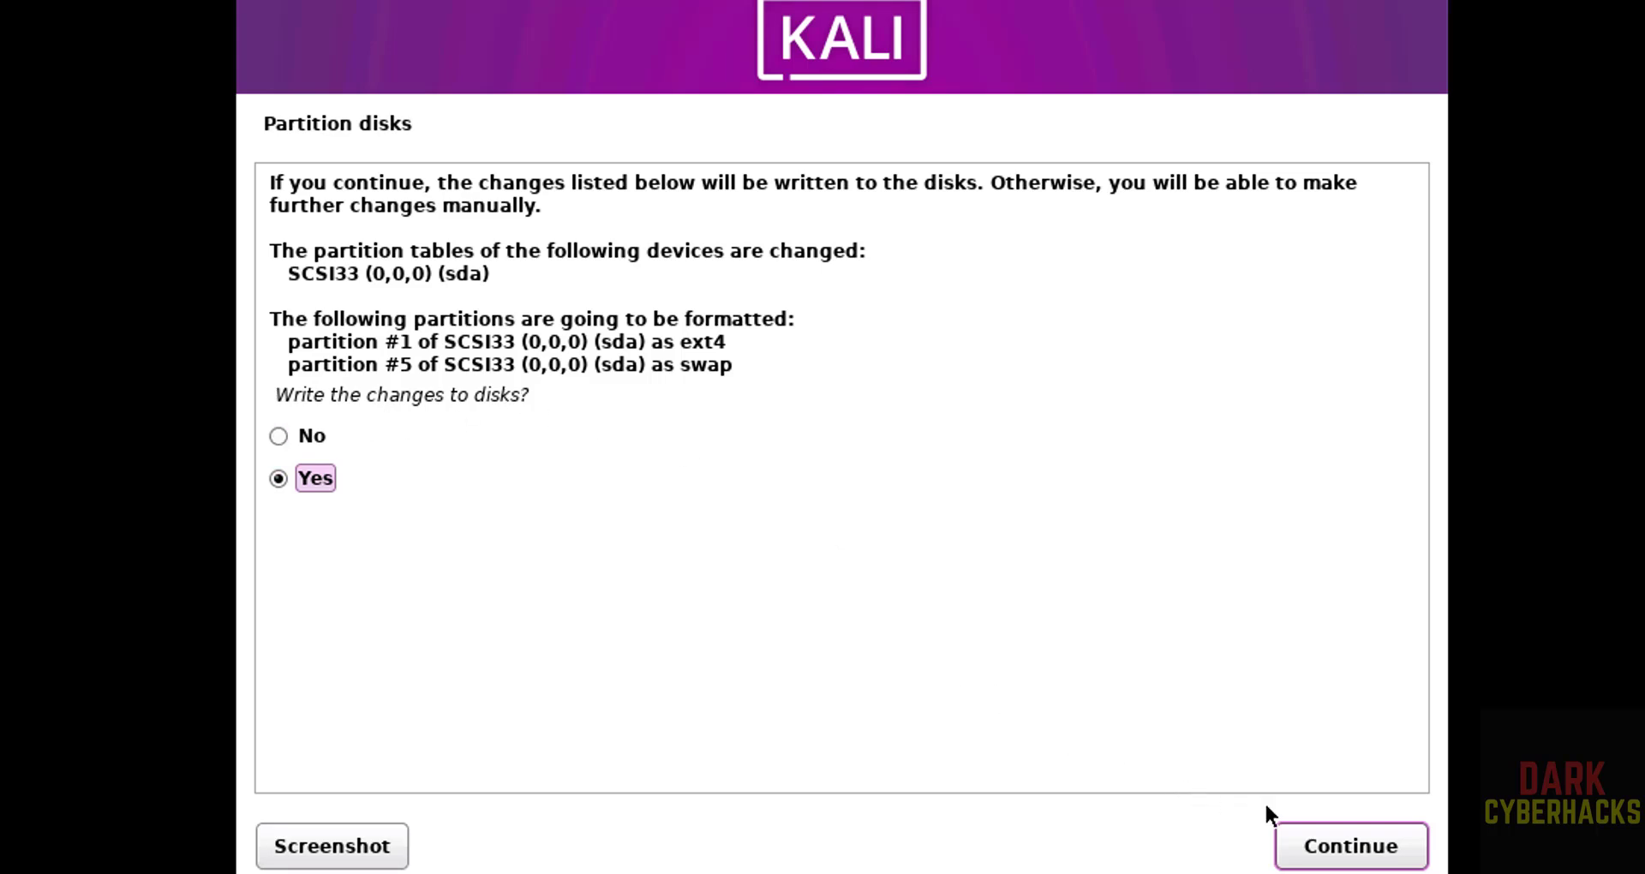
{"action": "left_click", "coordinate": [1308, 849]}
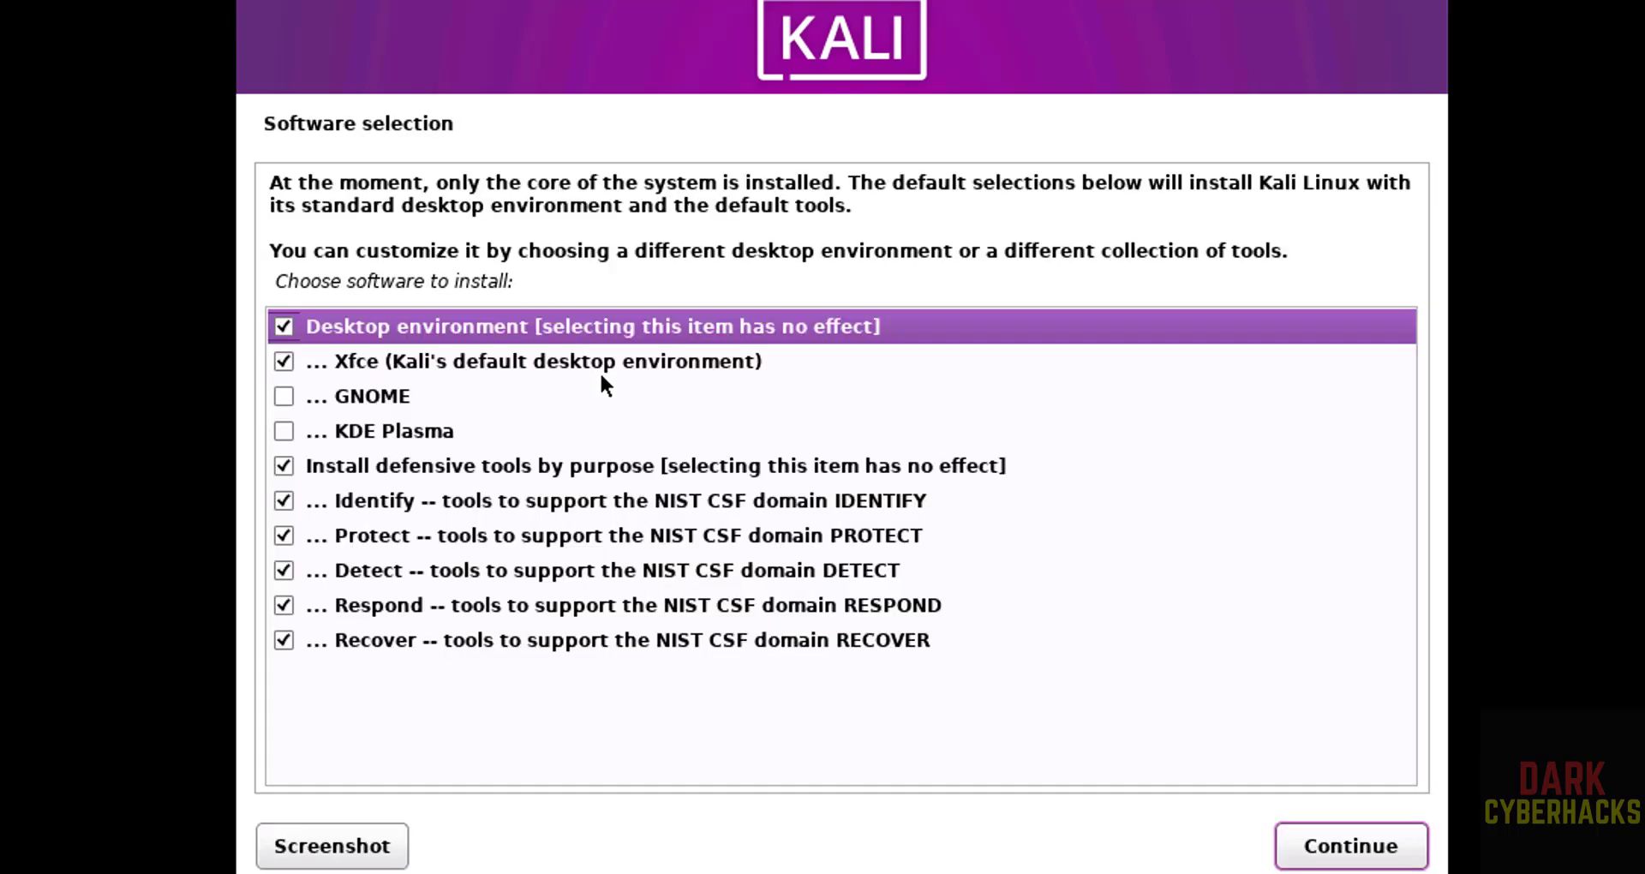
- Tick KDE Plasma alongside Xfce, leaving GNOME unticked, and install the selected software
{"action": "left_click", "coordinate": [282, 397]}
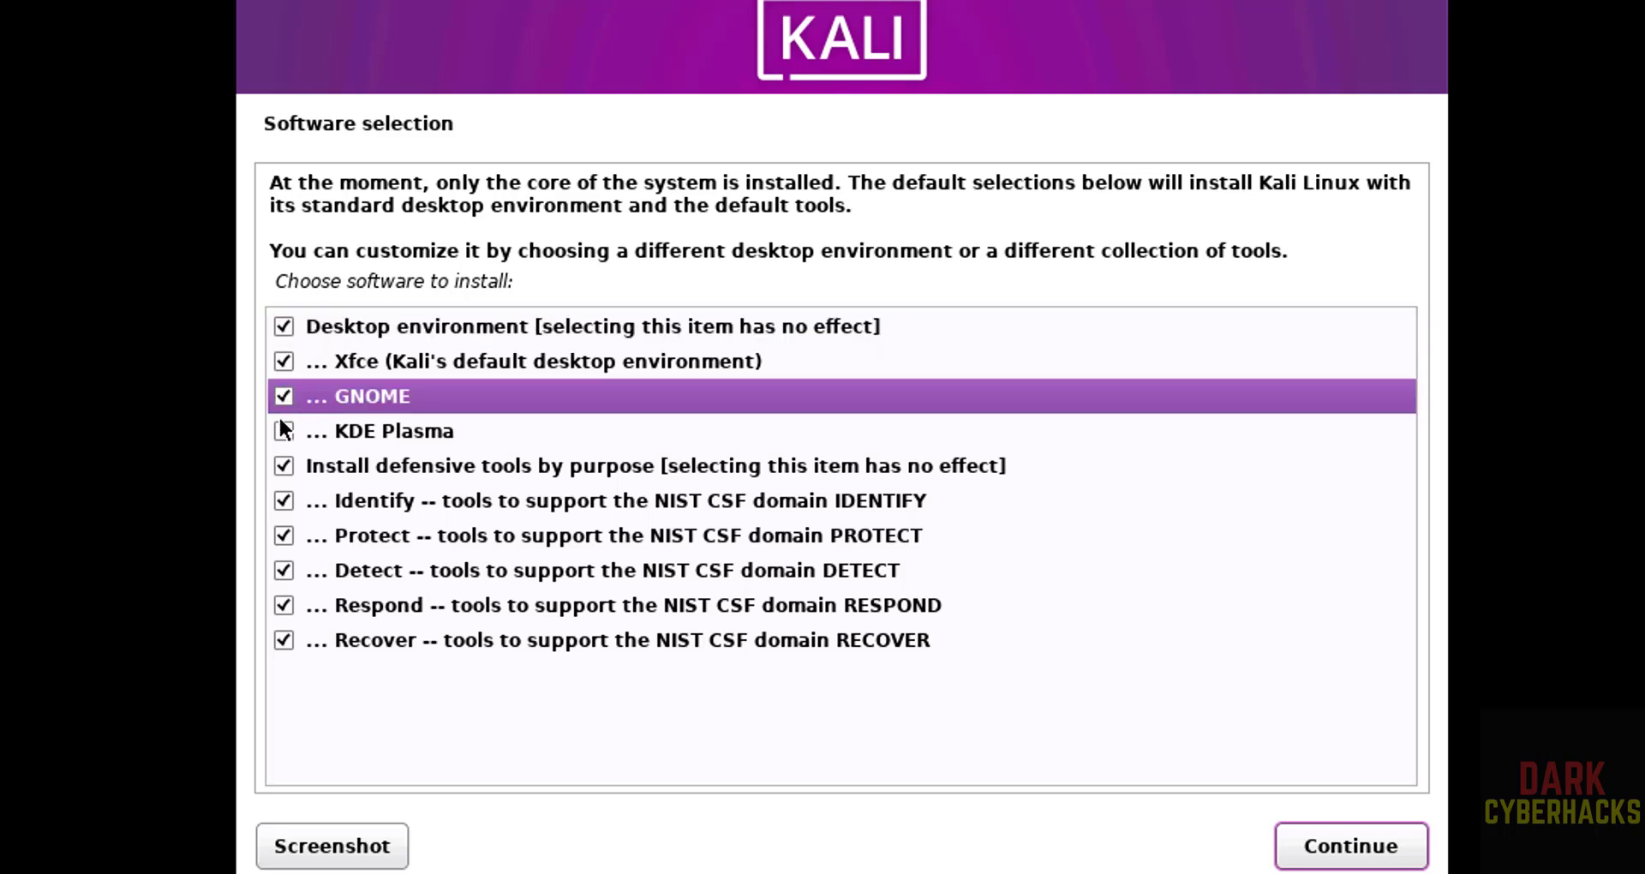
{"action": "left_click", "coordinate": [283, 431]}
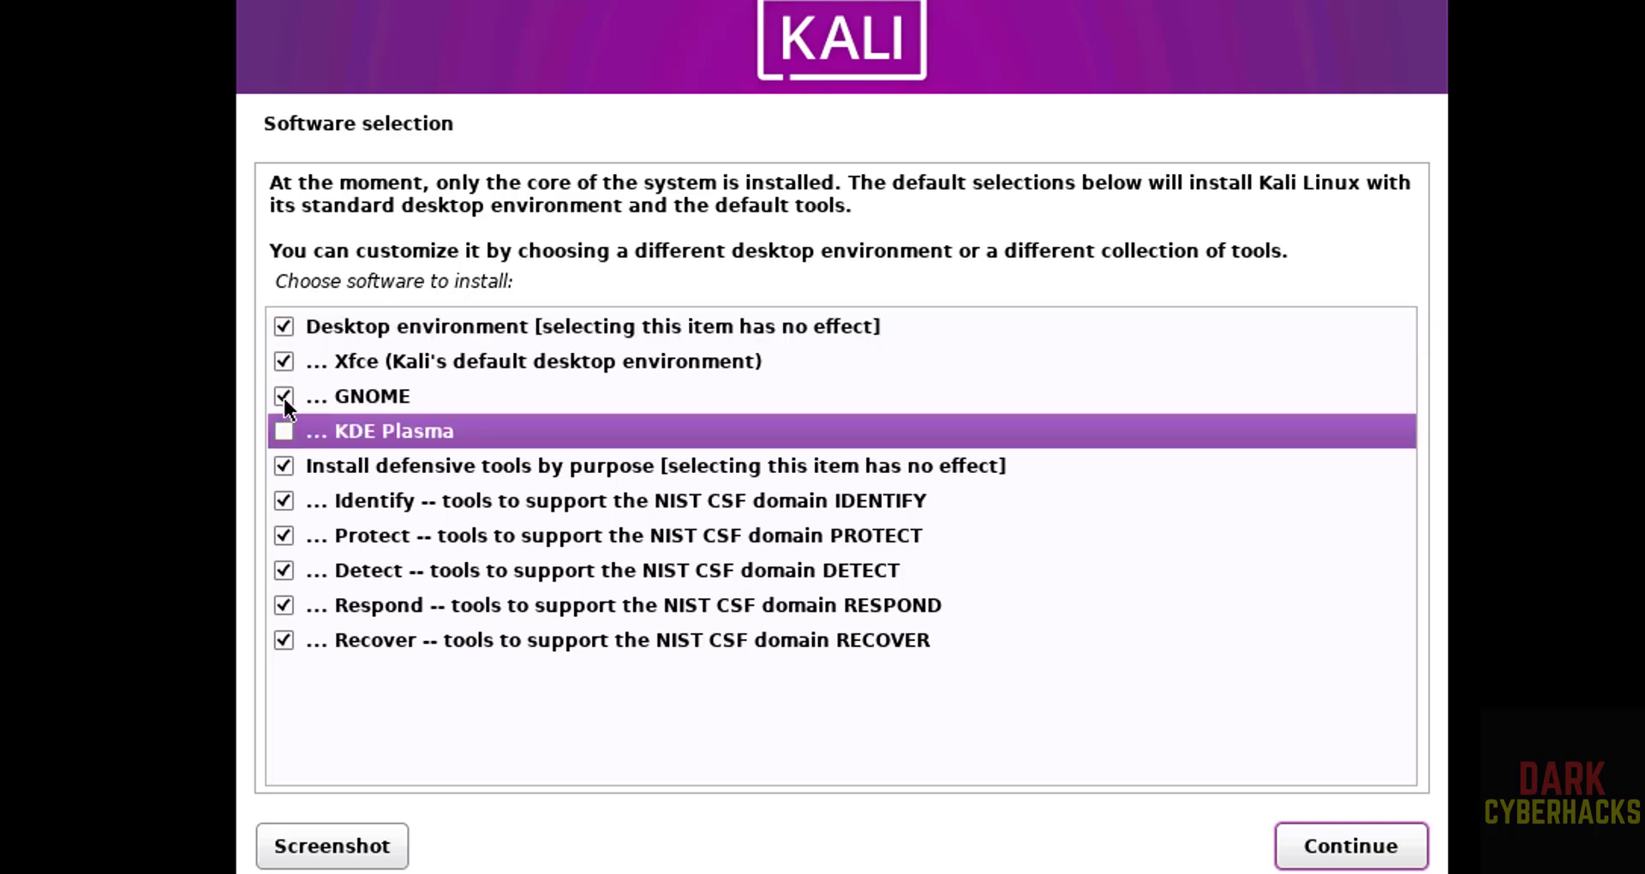
{"action": "left_click", "coordinate": [283, 396]}
{"action": "left_click", "coordinate": [283, 432]}
{"action": "left_click", "coordinate": [1343, 859]}
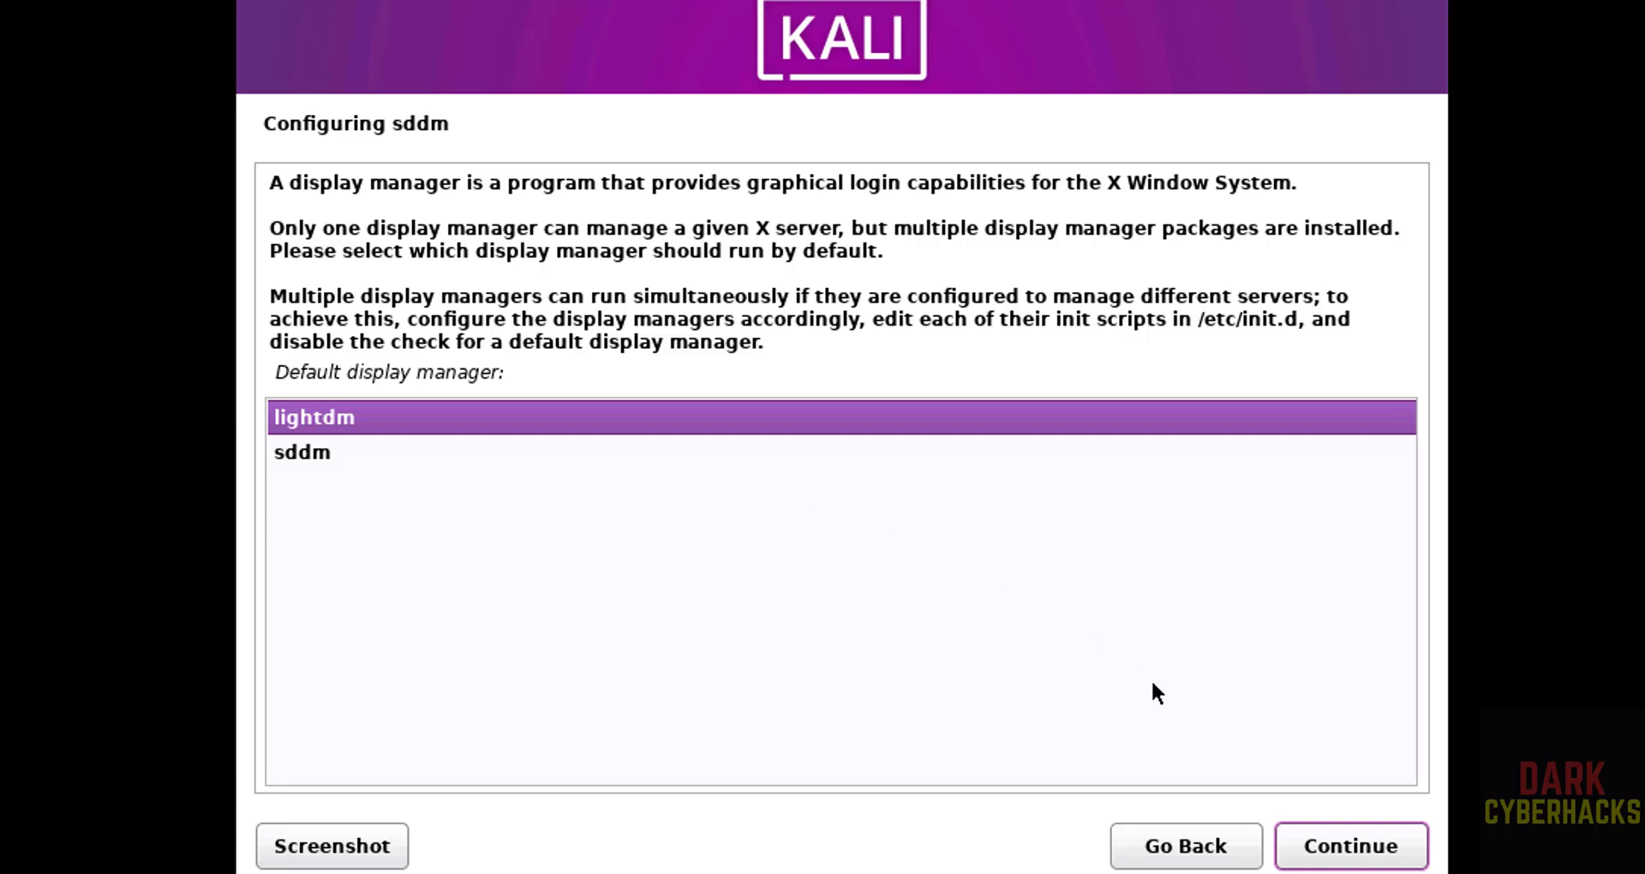
- Keep lightdm as display manager and install the GRUB boot loader to /dev/sda
{"action": "left_click", "coordinate": [1324, 844]}
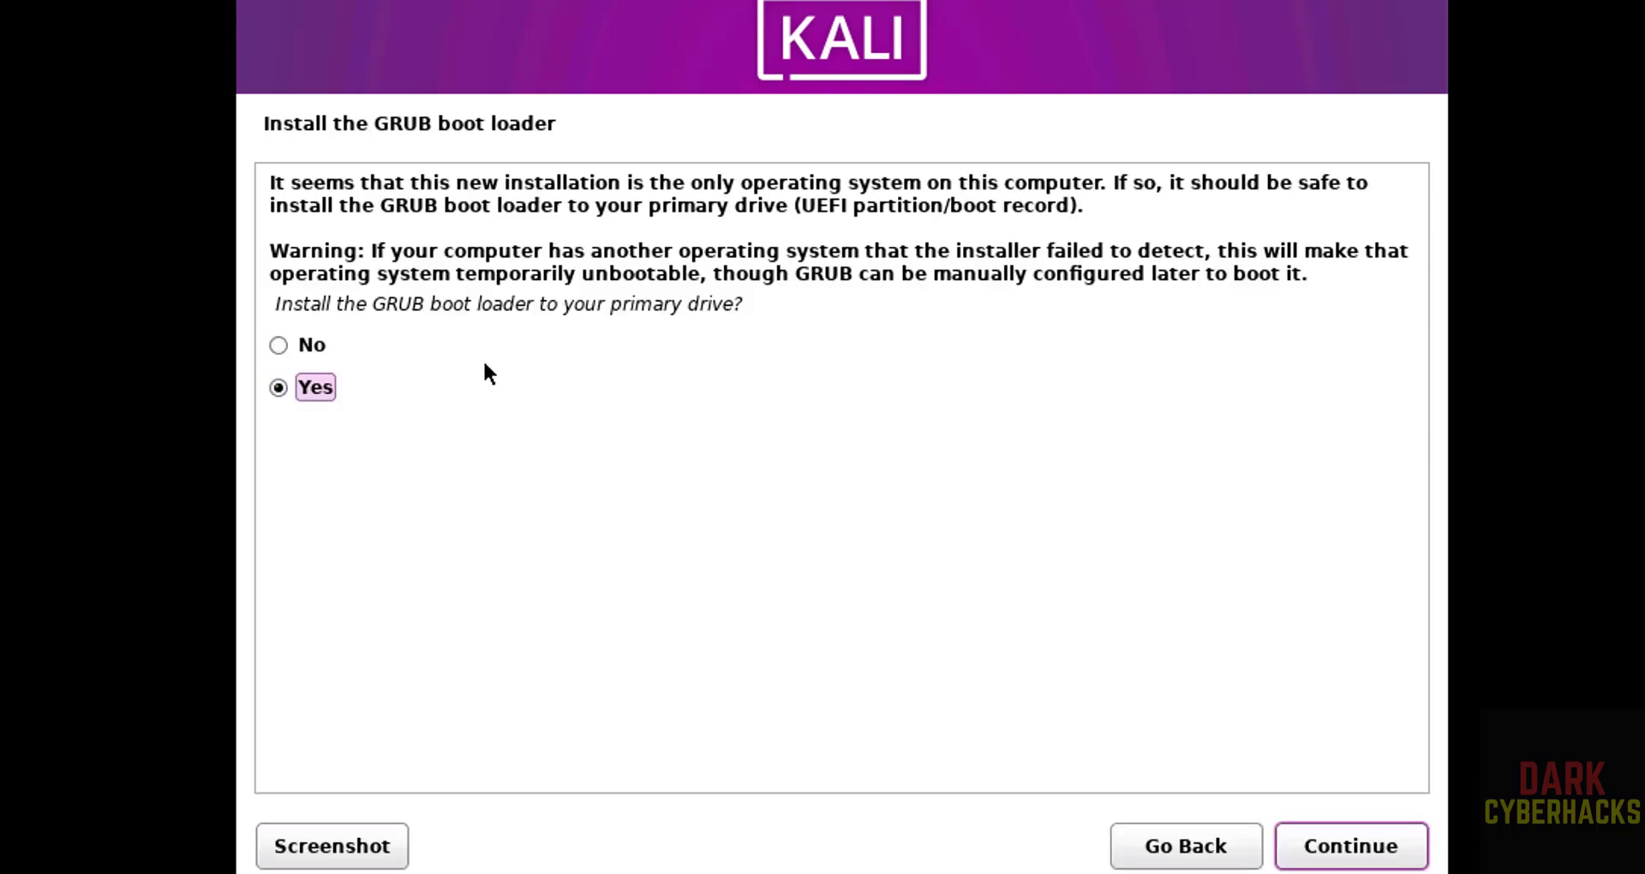
{"action": "left_click", "coordinate": [1387, 845]}
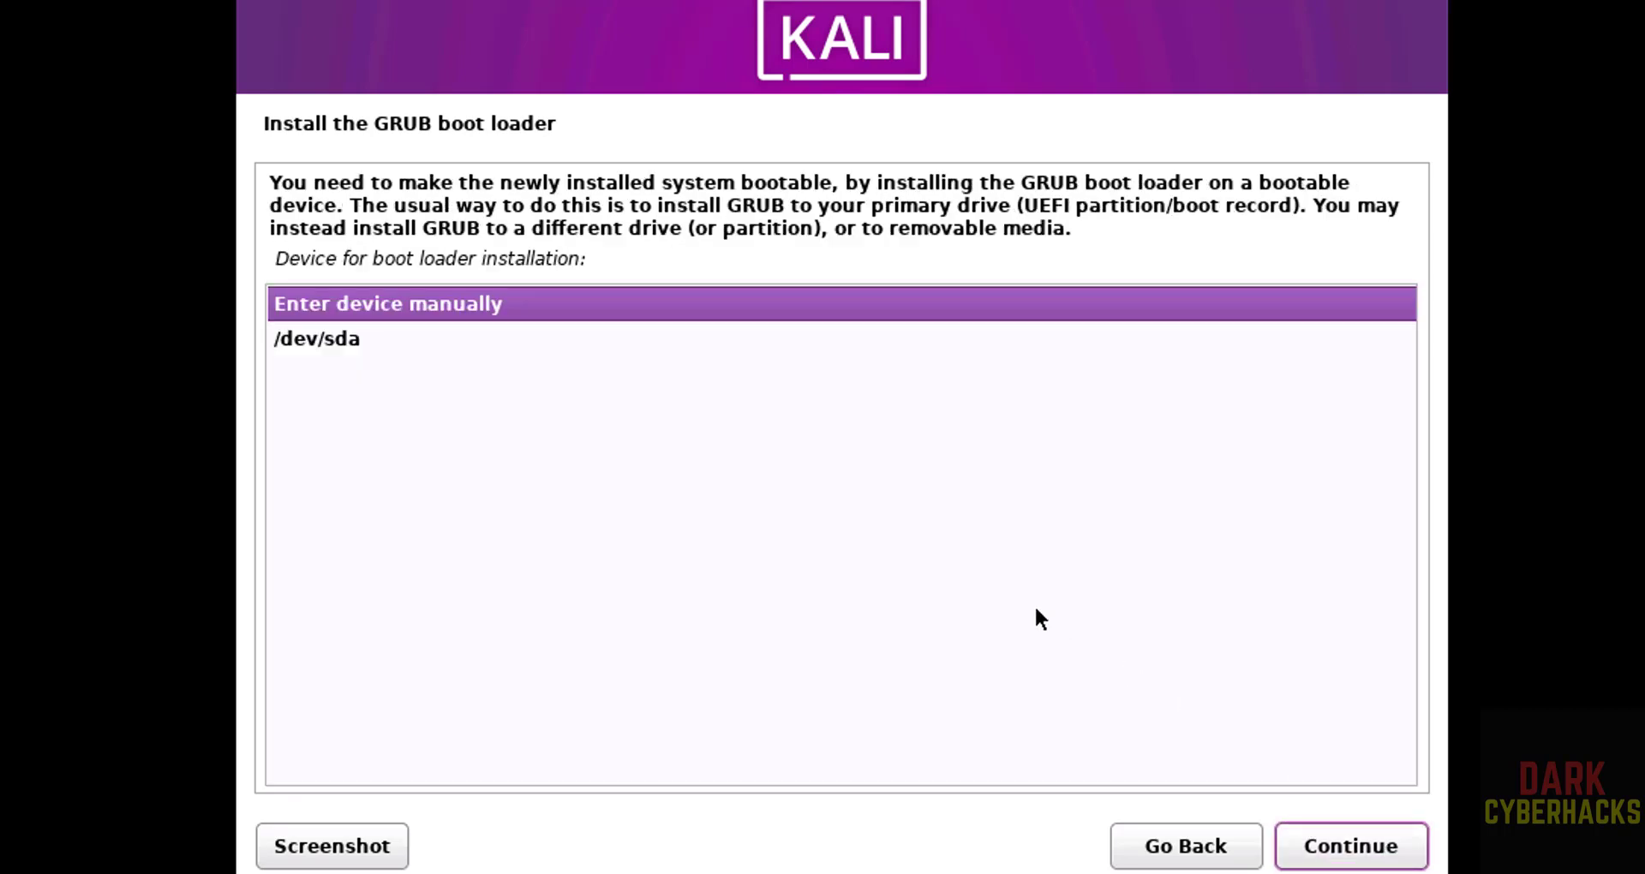
{"action": "left_click", "coordinate": [709, 347]}
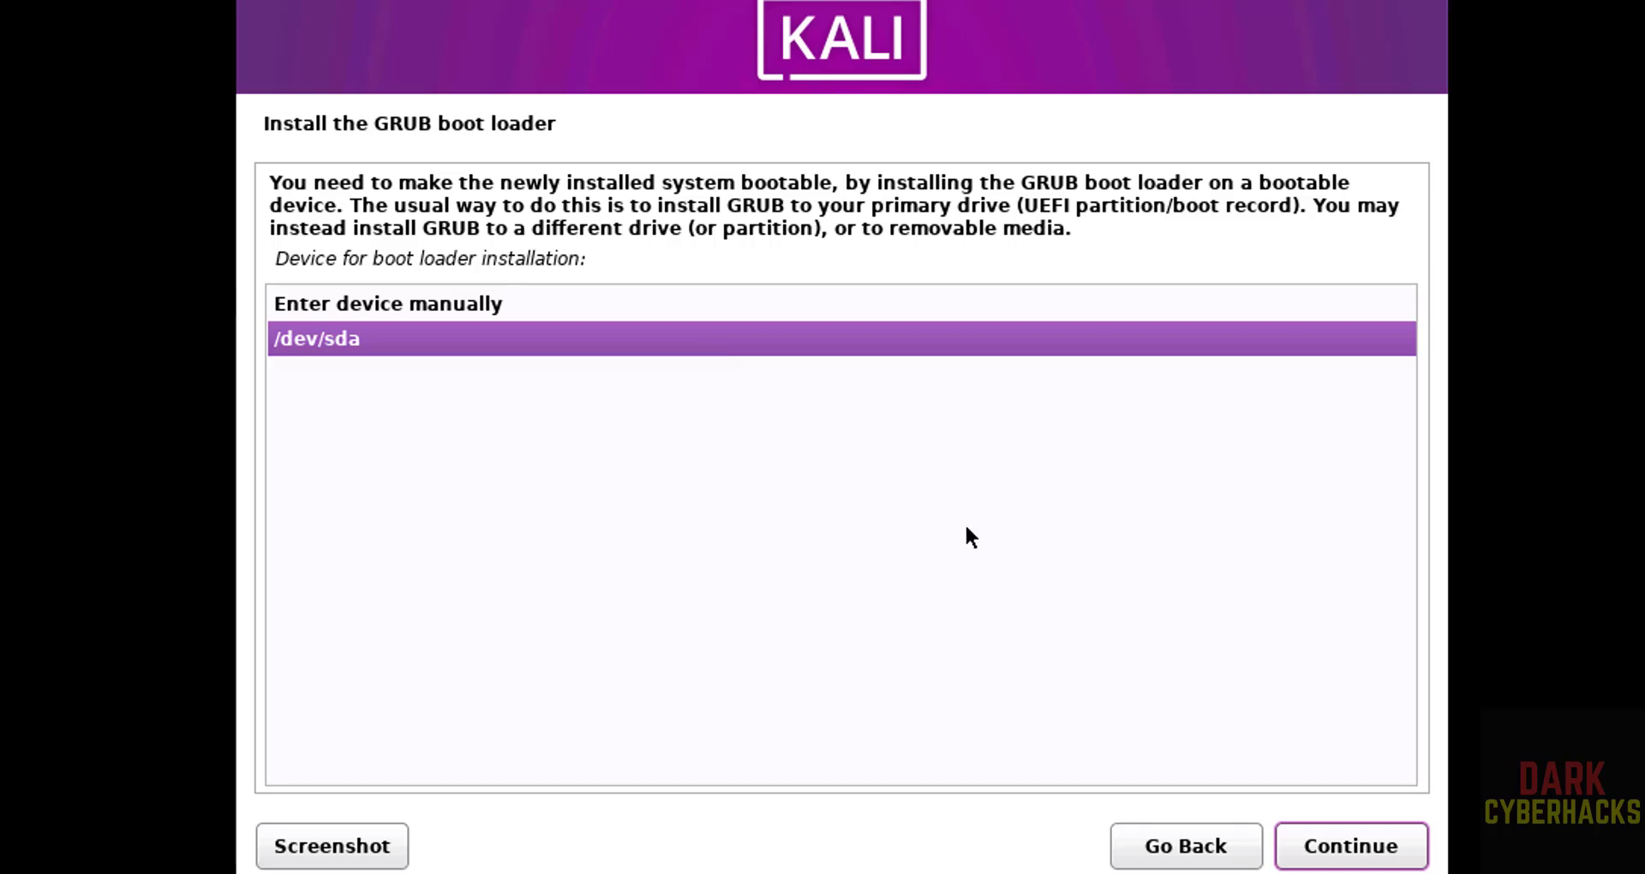
{"action": "left_click", "coordinate": [1301, 842]}
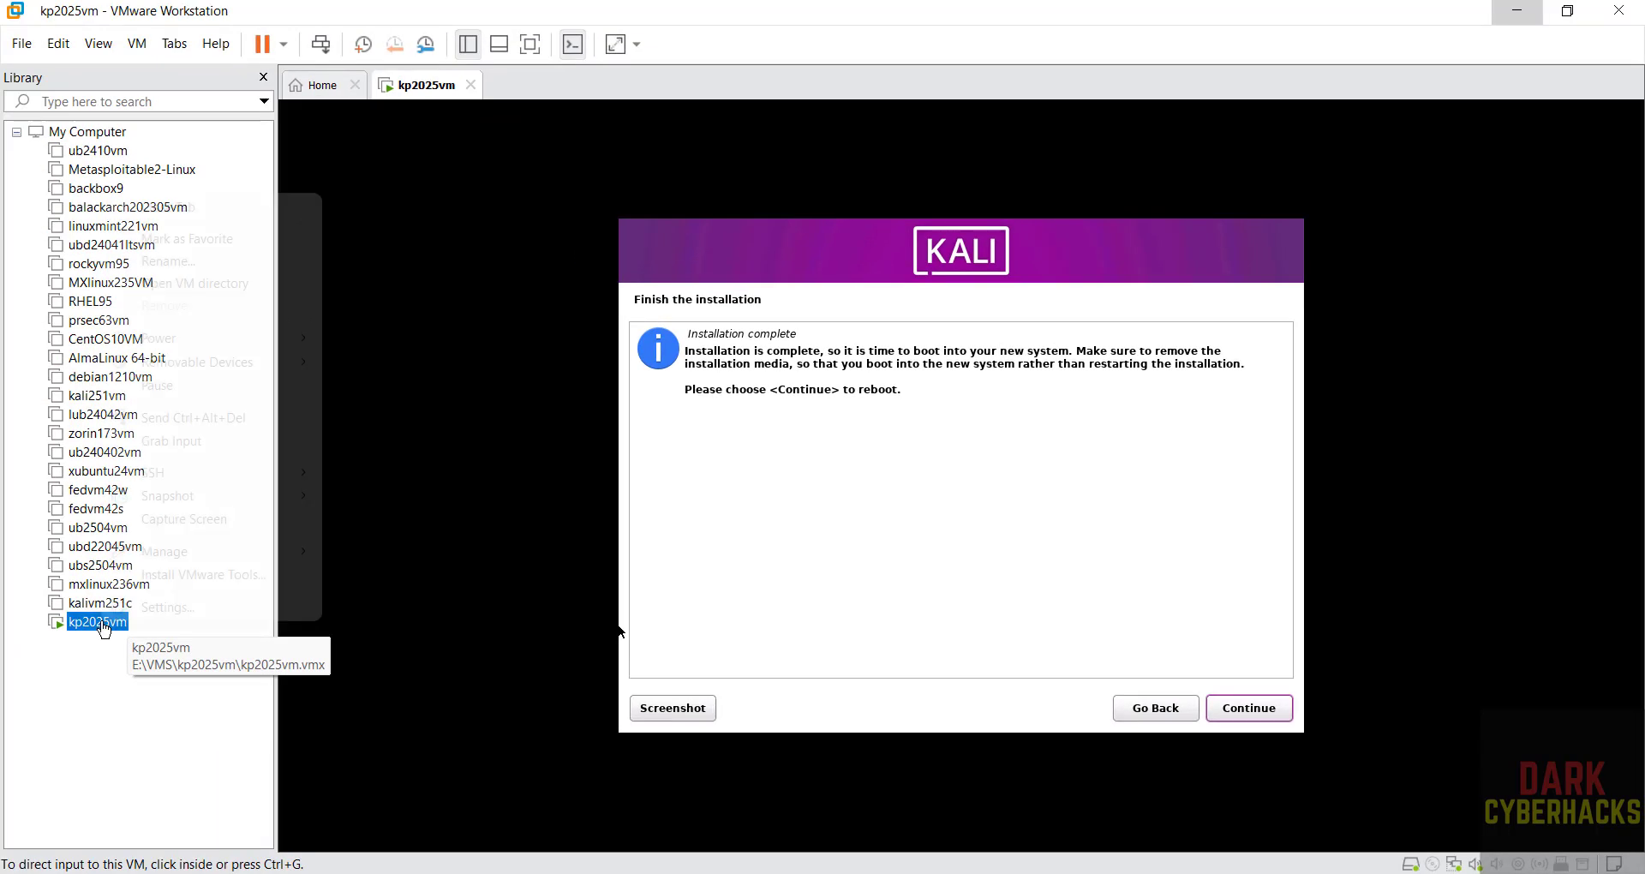
- Untick Connect at power on for kp2025vm's CD/DVD (SATA) drive, then finish the install to reboot
{"action": "right_click", "coordinate": [104, 630]}
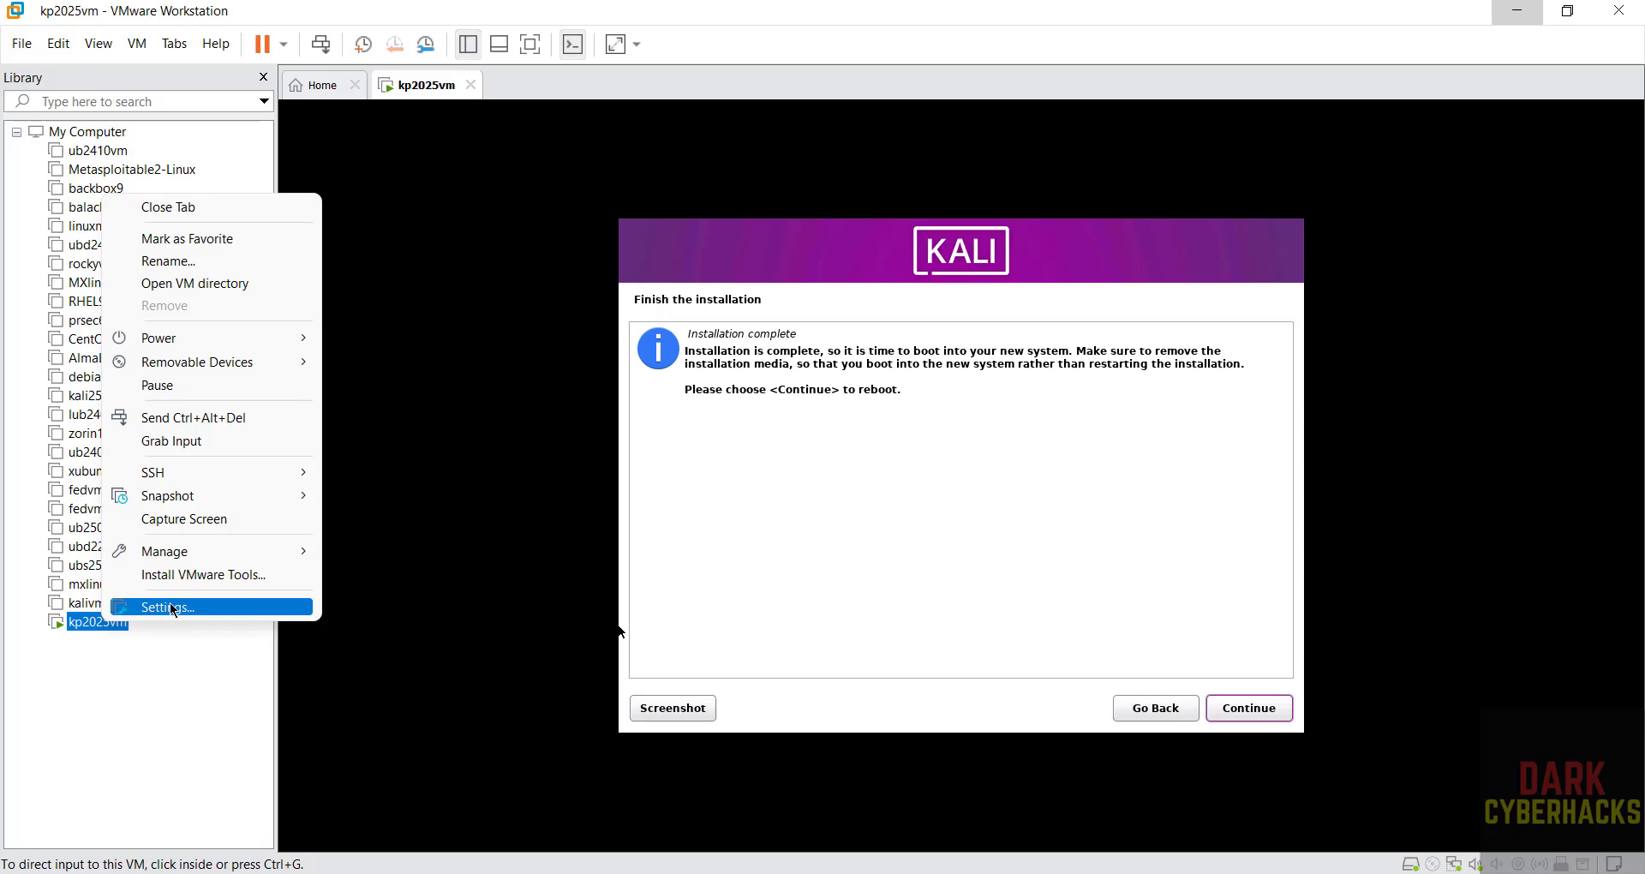
{"action": "left_click", "coordinate": [172, 608]}
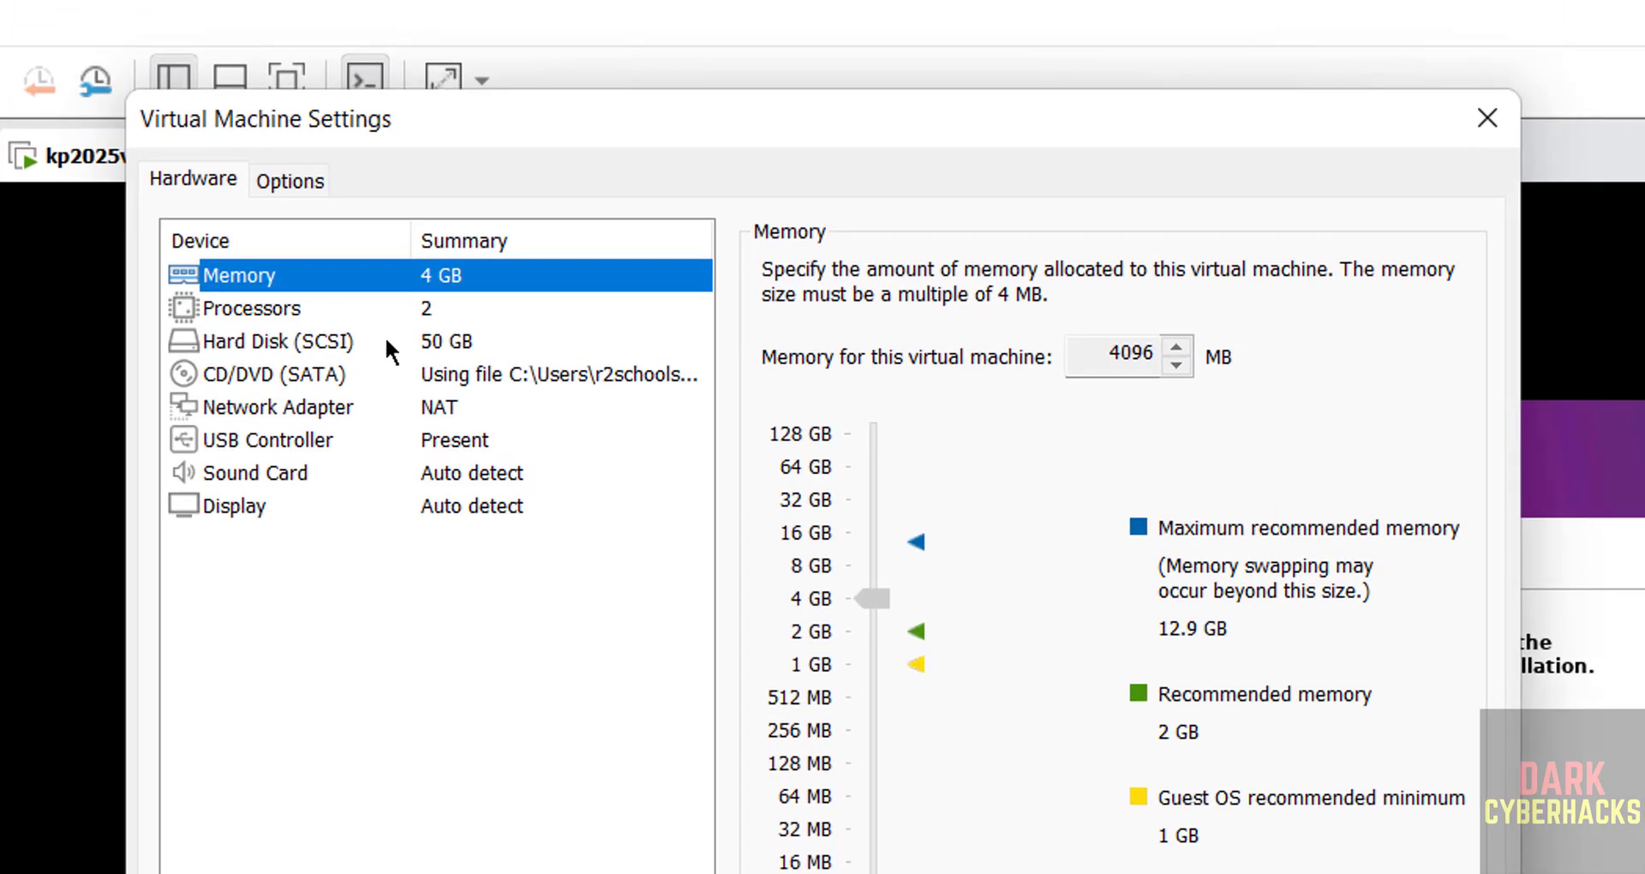
{"action": "left_click", "coordinate": [356, 369]}
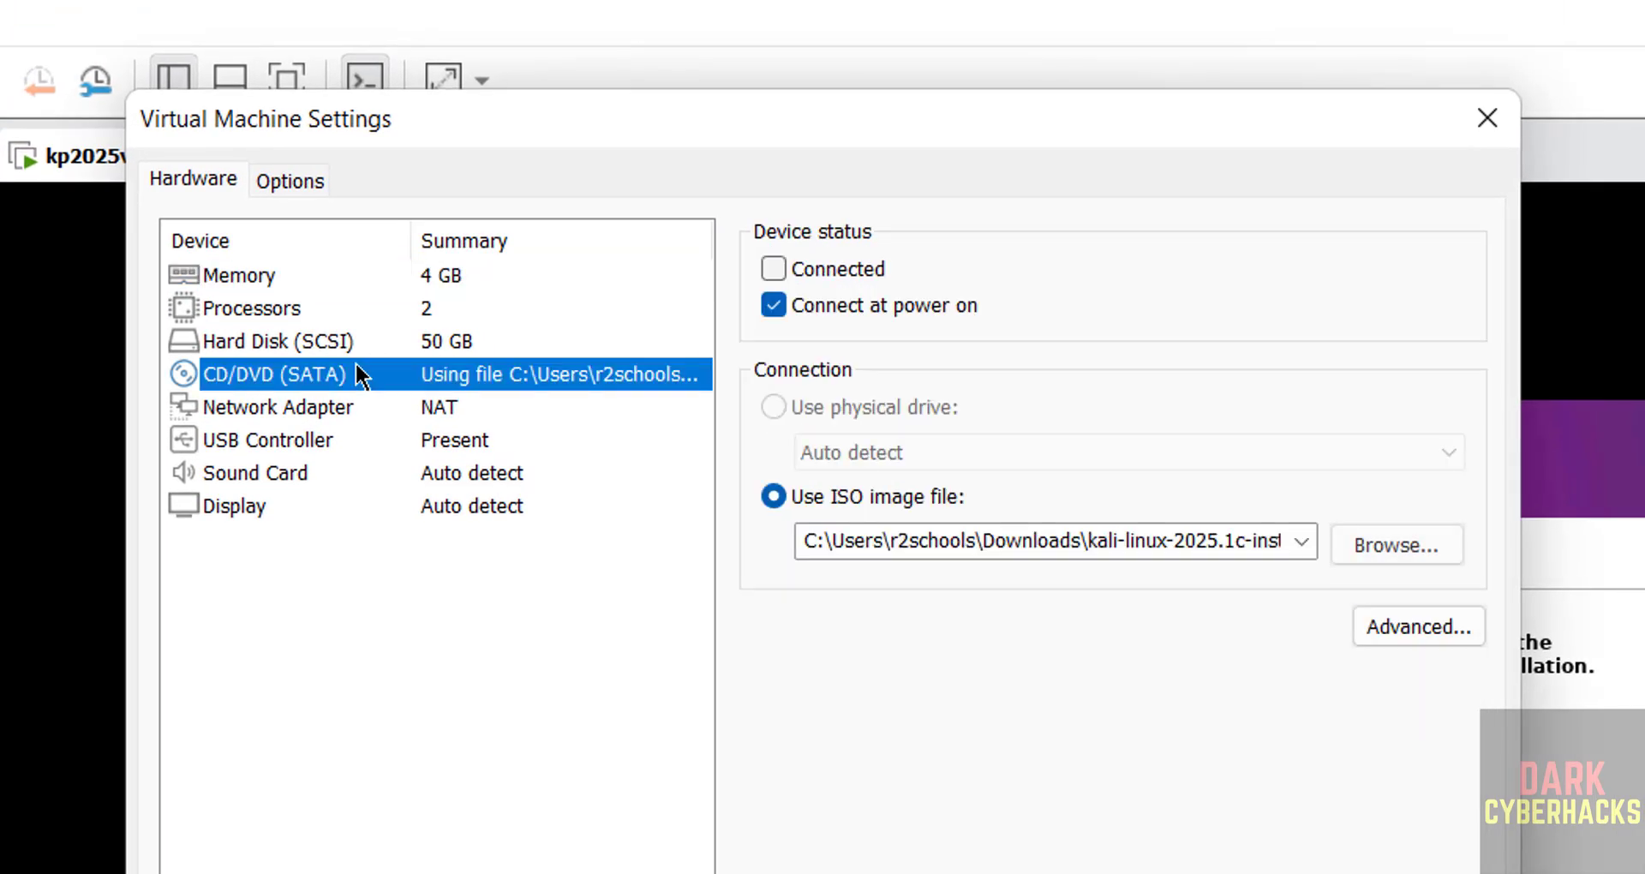
{"action": "left_click", "coordinate": [771, 305]}
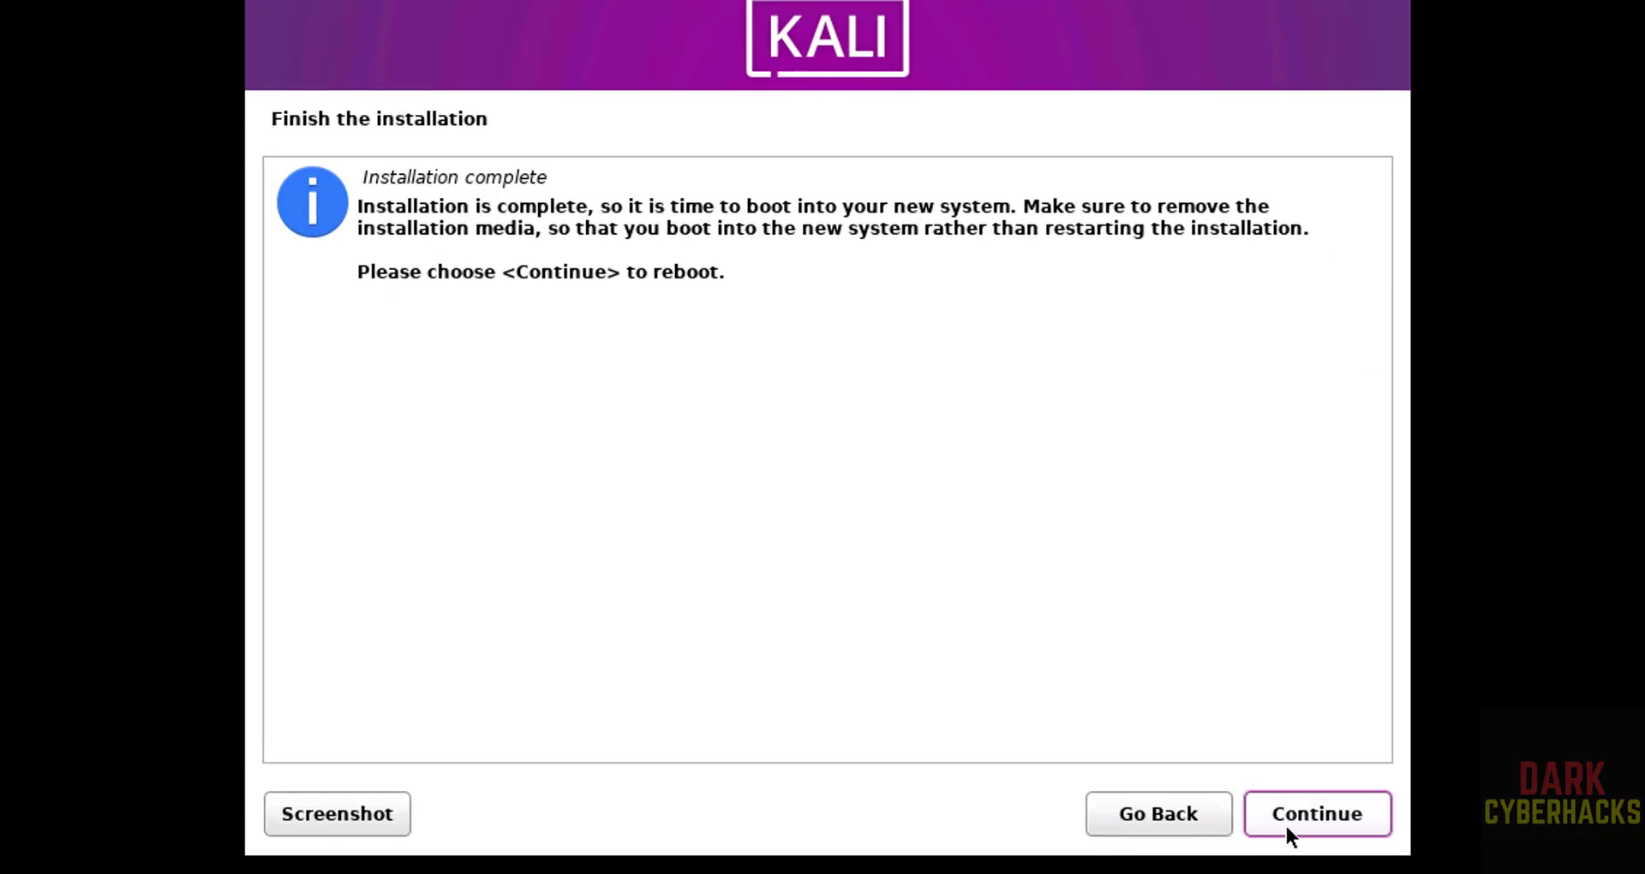
{"action": "left_click", "coordinate": [1287, 829]}
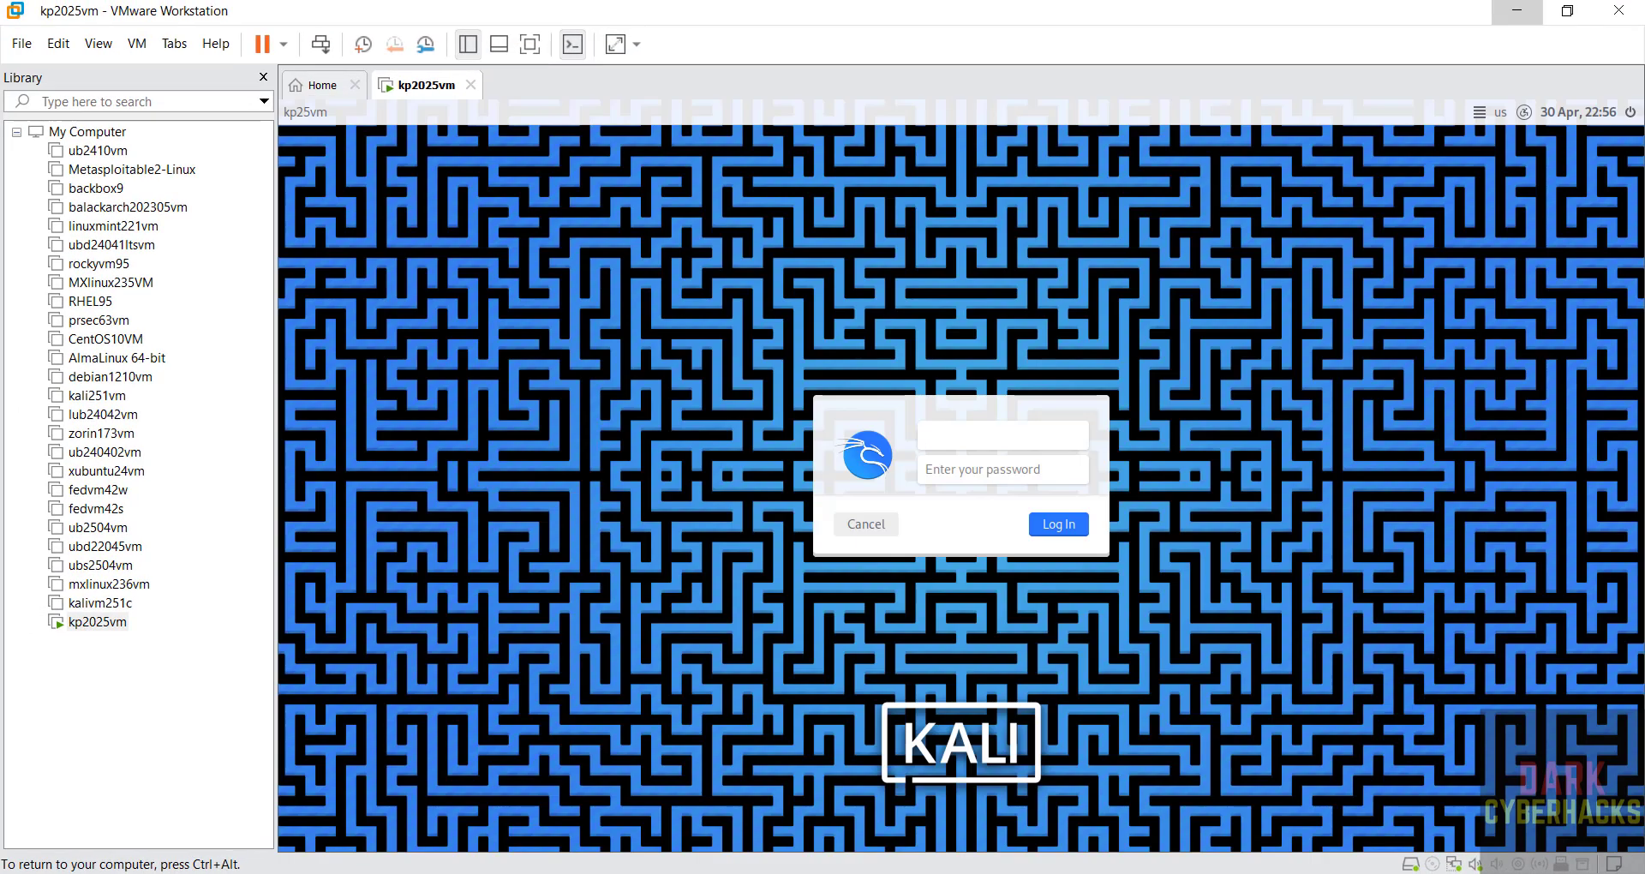
- Log in to the Kali desktop with the new user's name and password
{"action": "key", "text": "Tab"}
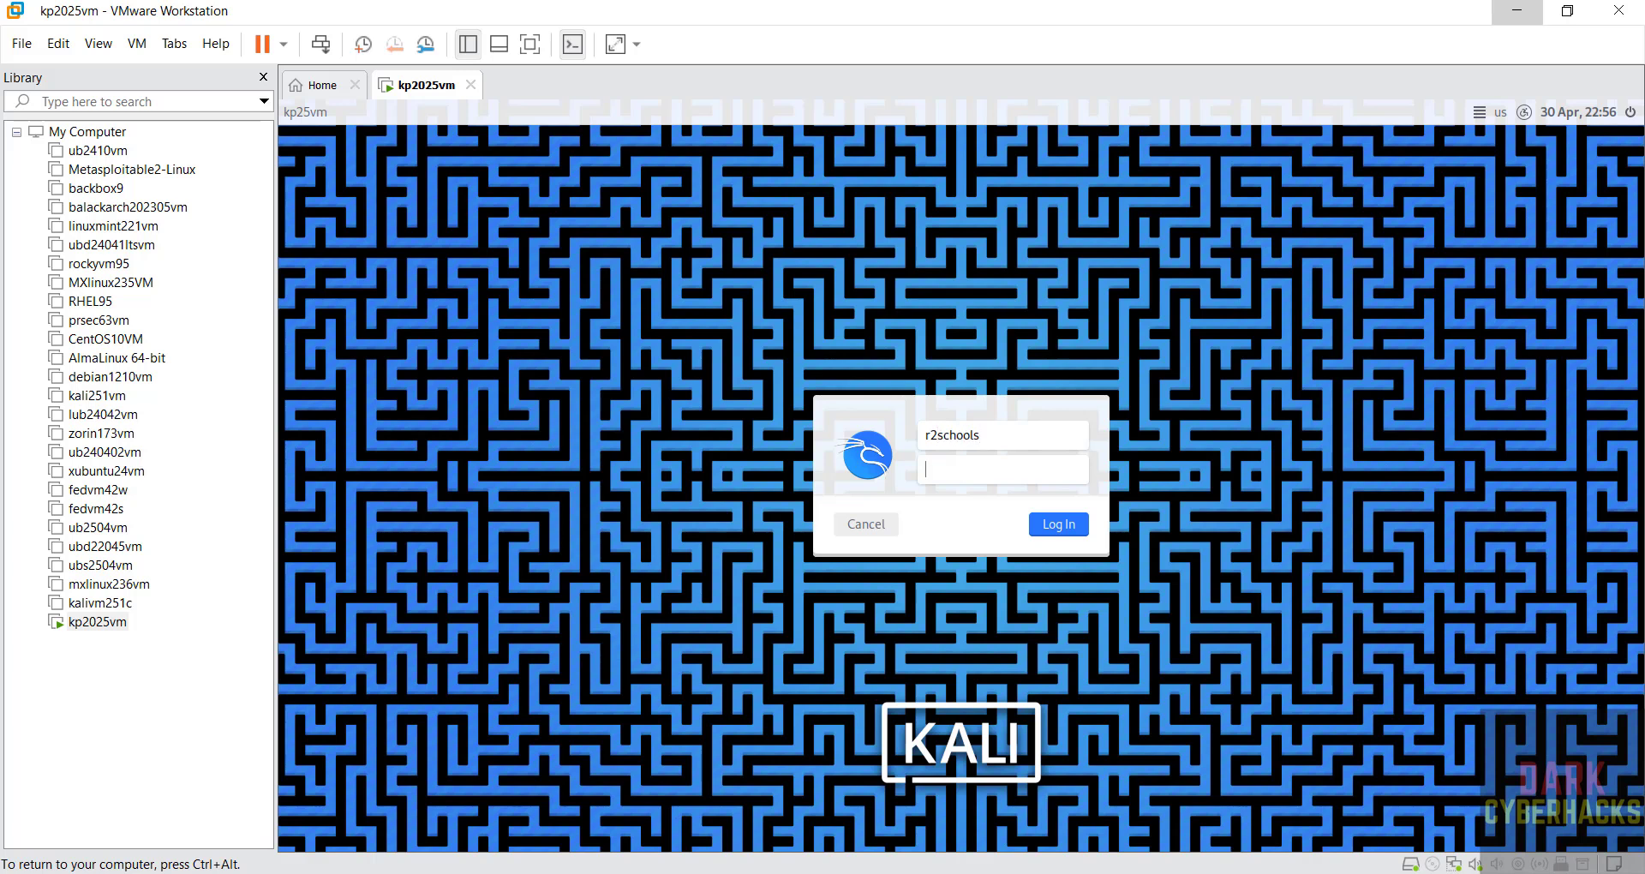
{"action": "key", "text": "Return"}
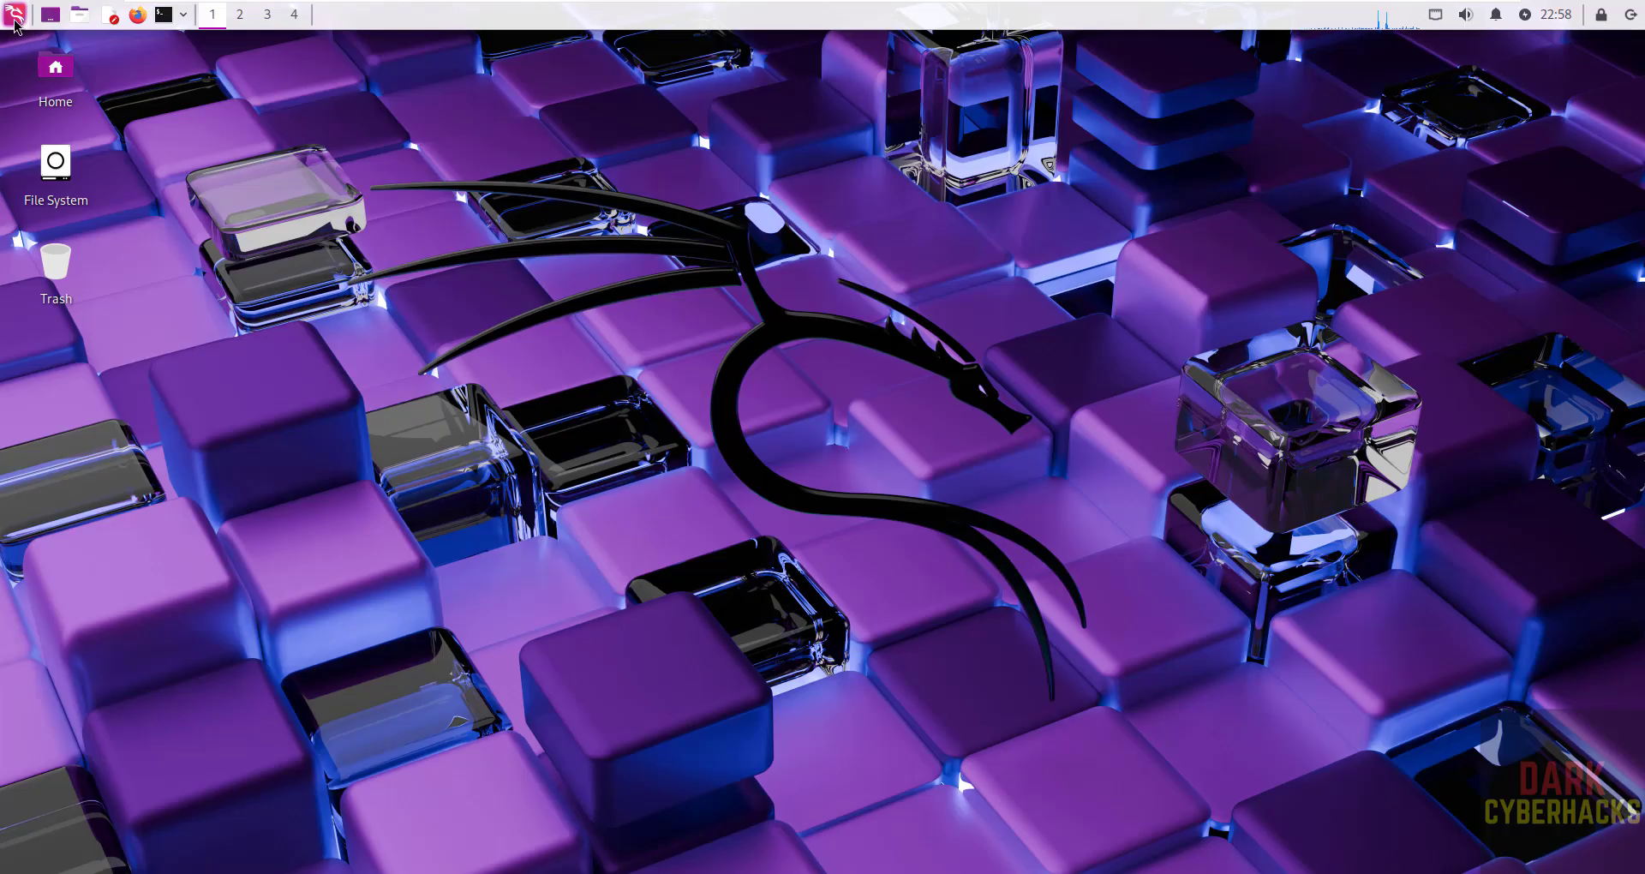
- Browse the Kali applications menu, then launch a terminal from the top panel
{"action": "left_click", "coordinate": [14, 15]}
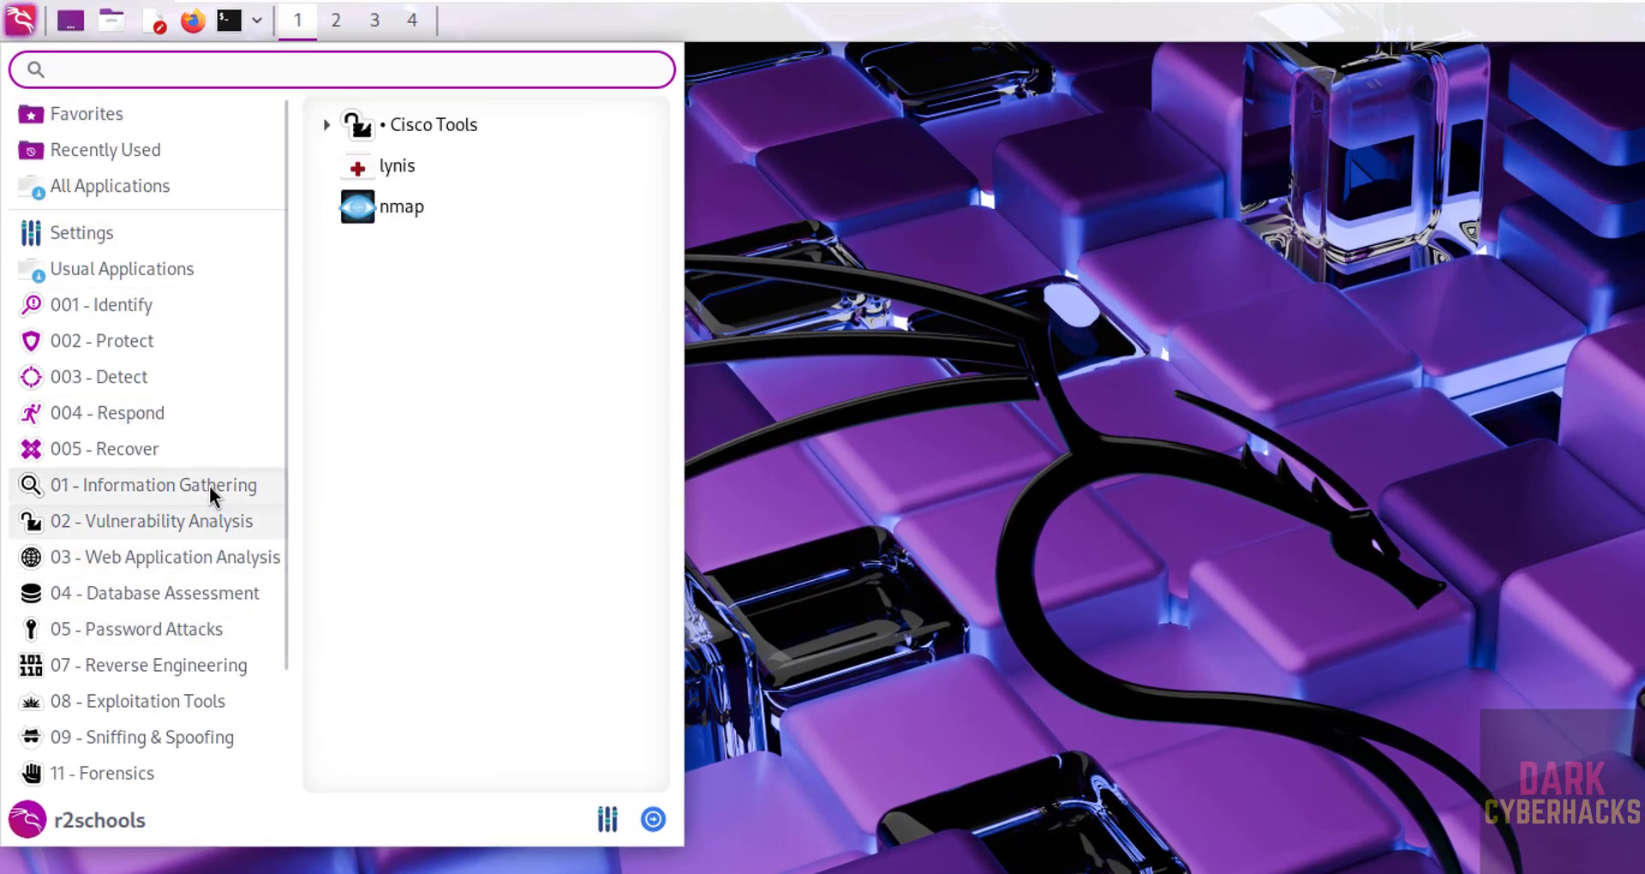
{"action": "mouse_move", "coordinate": [209, 485]}
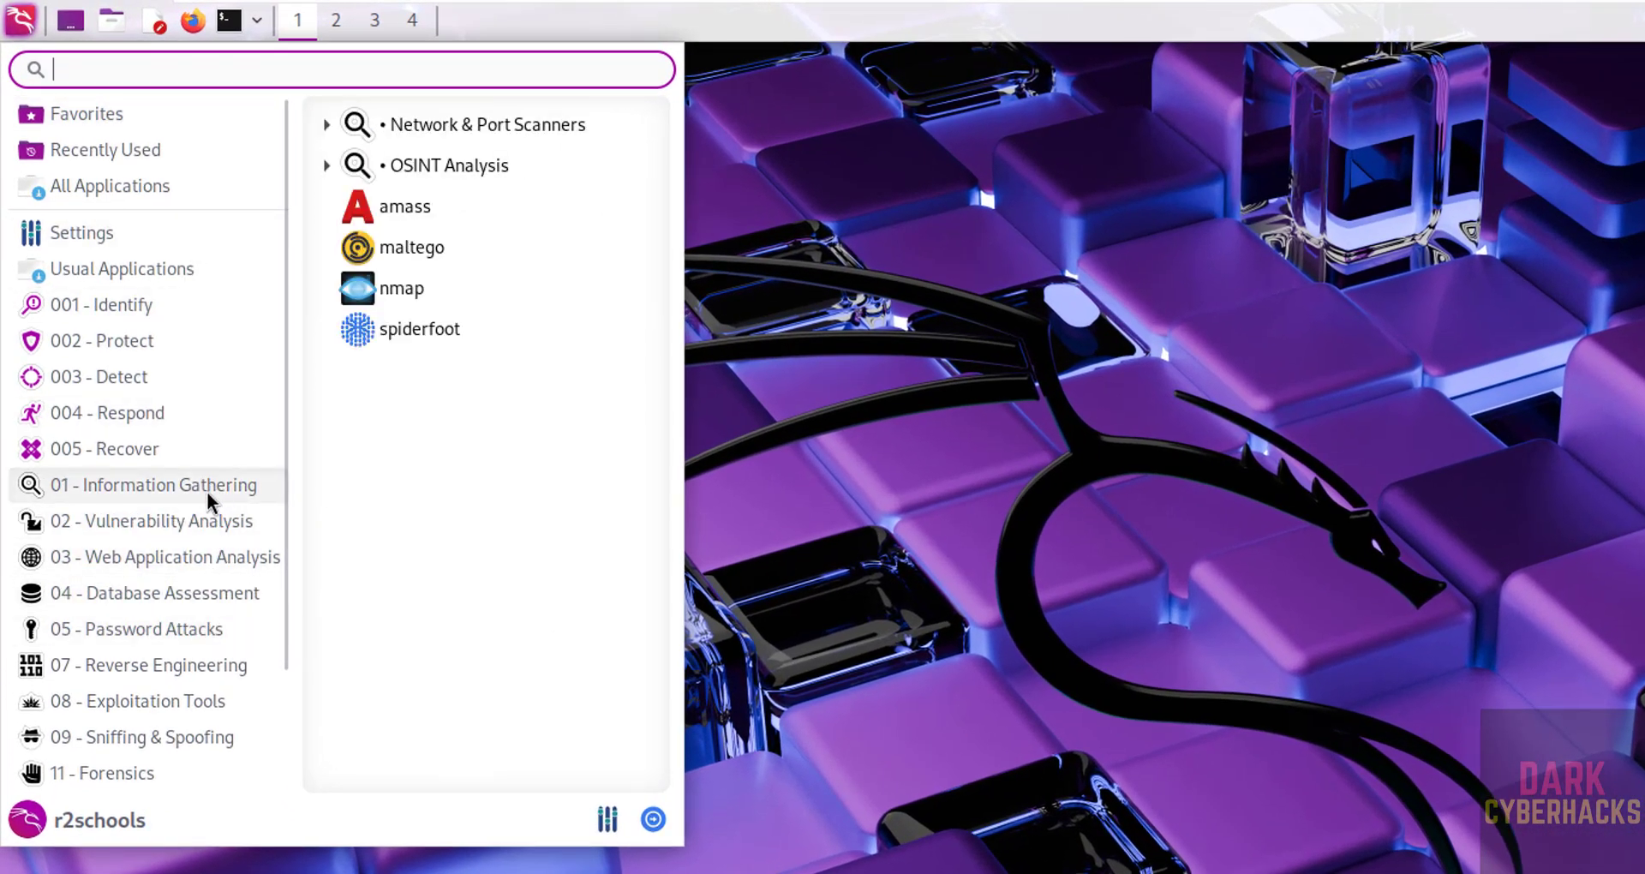
{"action": "mouse_move", "coordinate": [188, 525]}
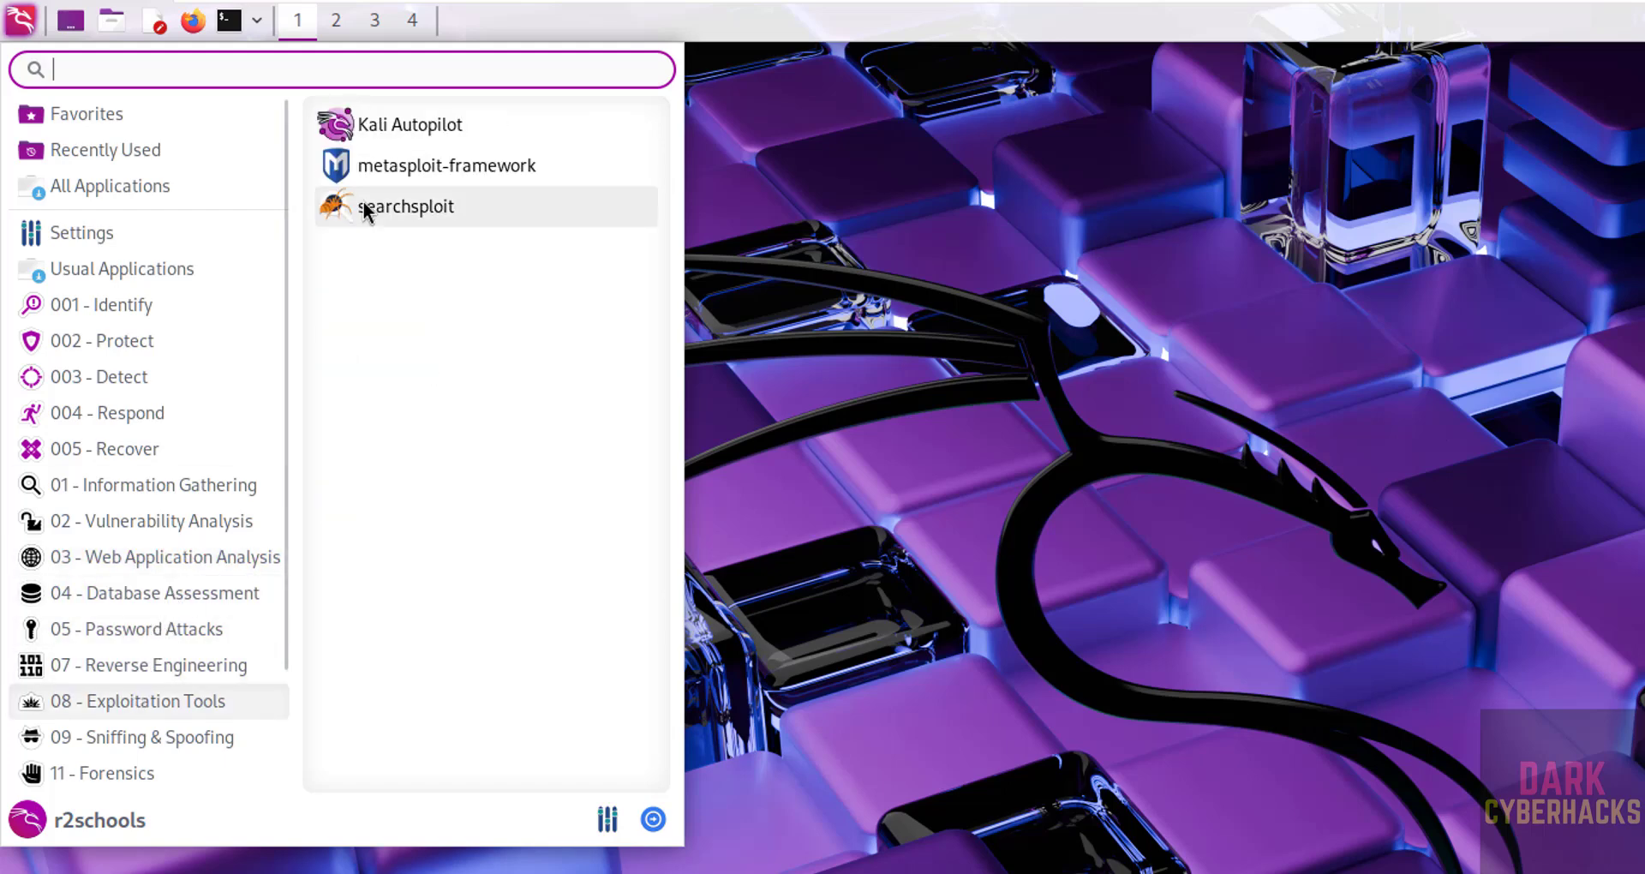
{"action": "left_click", "coordinate": [227, 24]}
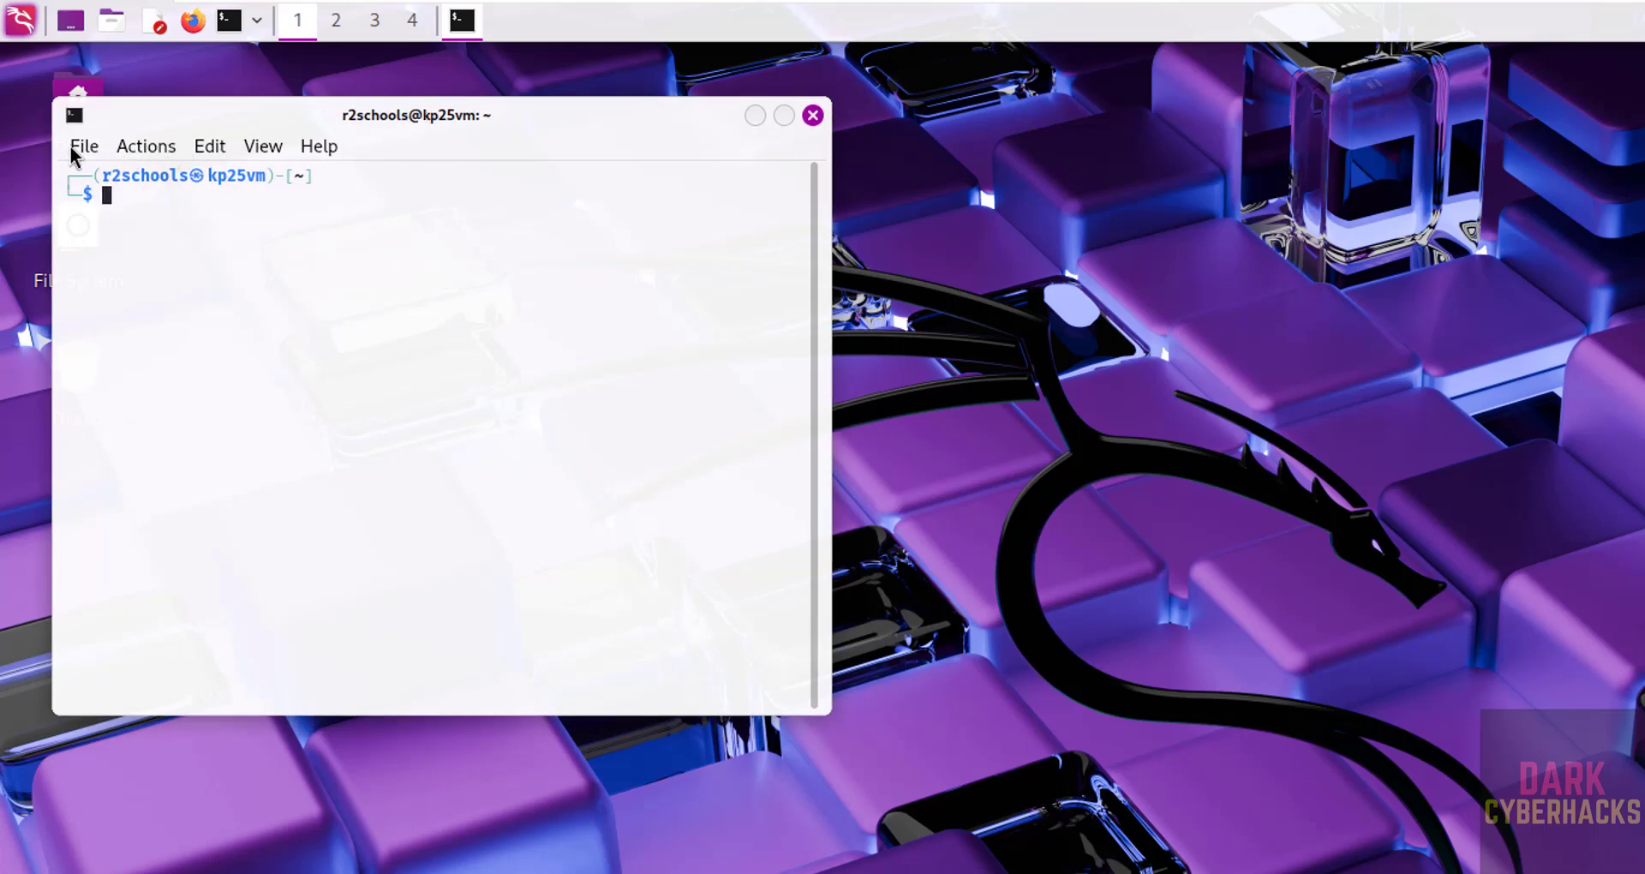
- Change the QTerminal font to Fira Code 14 pt in Preferences and close the settings
{"action": "left_click", "coordinate": [74, 148]}
{"action": "left_click", "coordinate": [130, 296]}
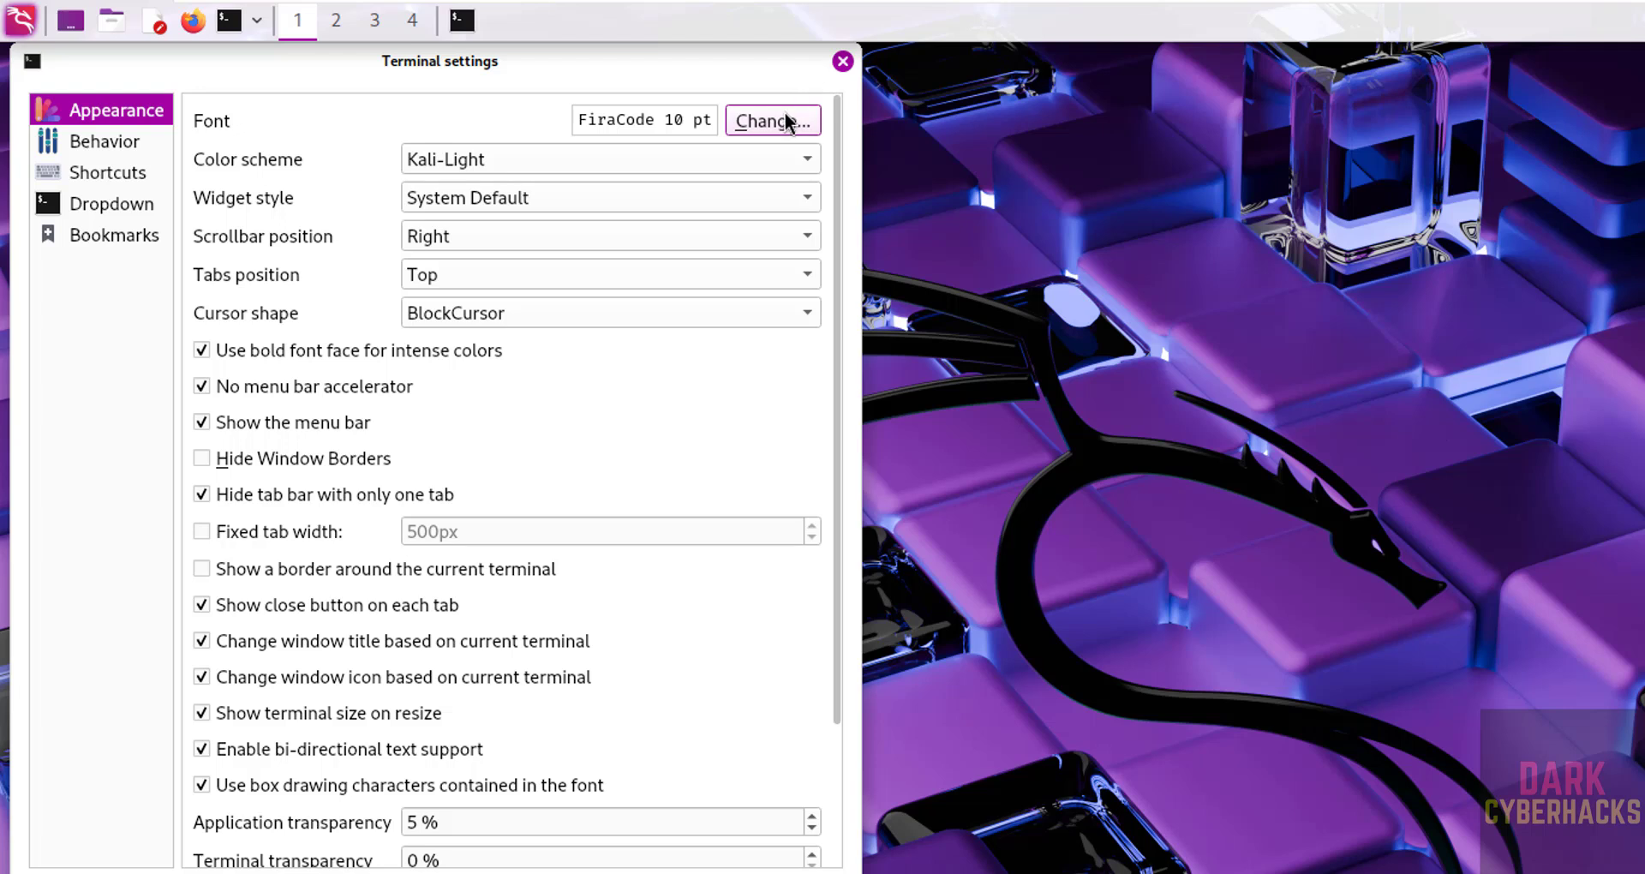
{"action": "left_click", "coordinate": [774, 121]}
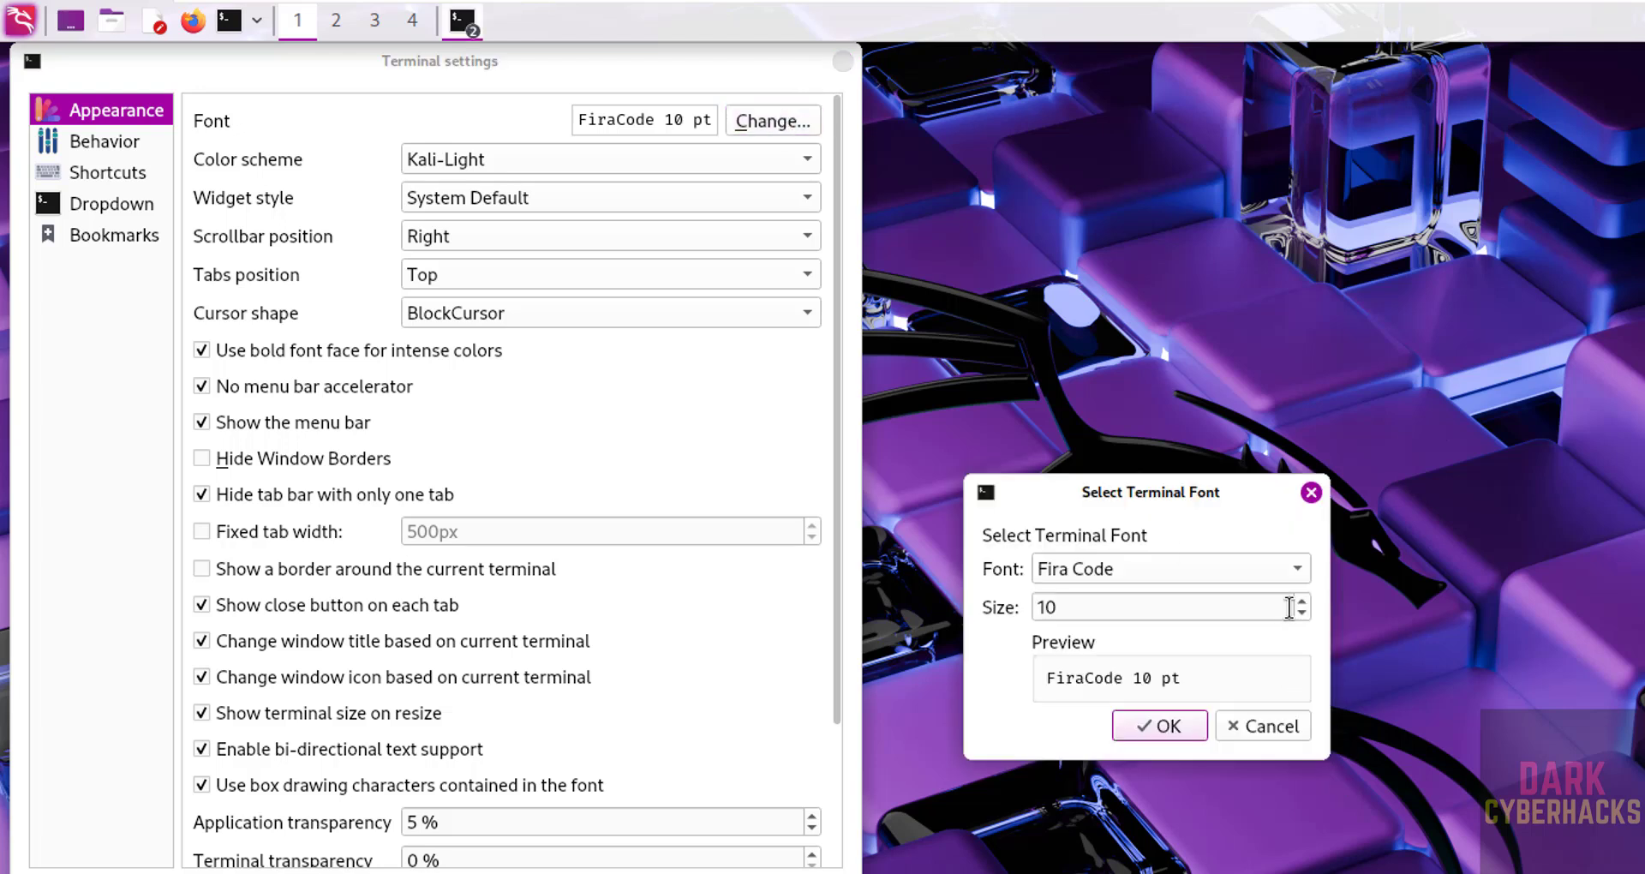
{"action": "scroll", "coordinate": [1304, 600], "scroll_direction": "up", "scroll_amount": 4}
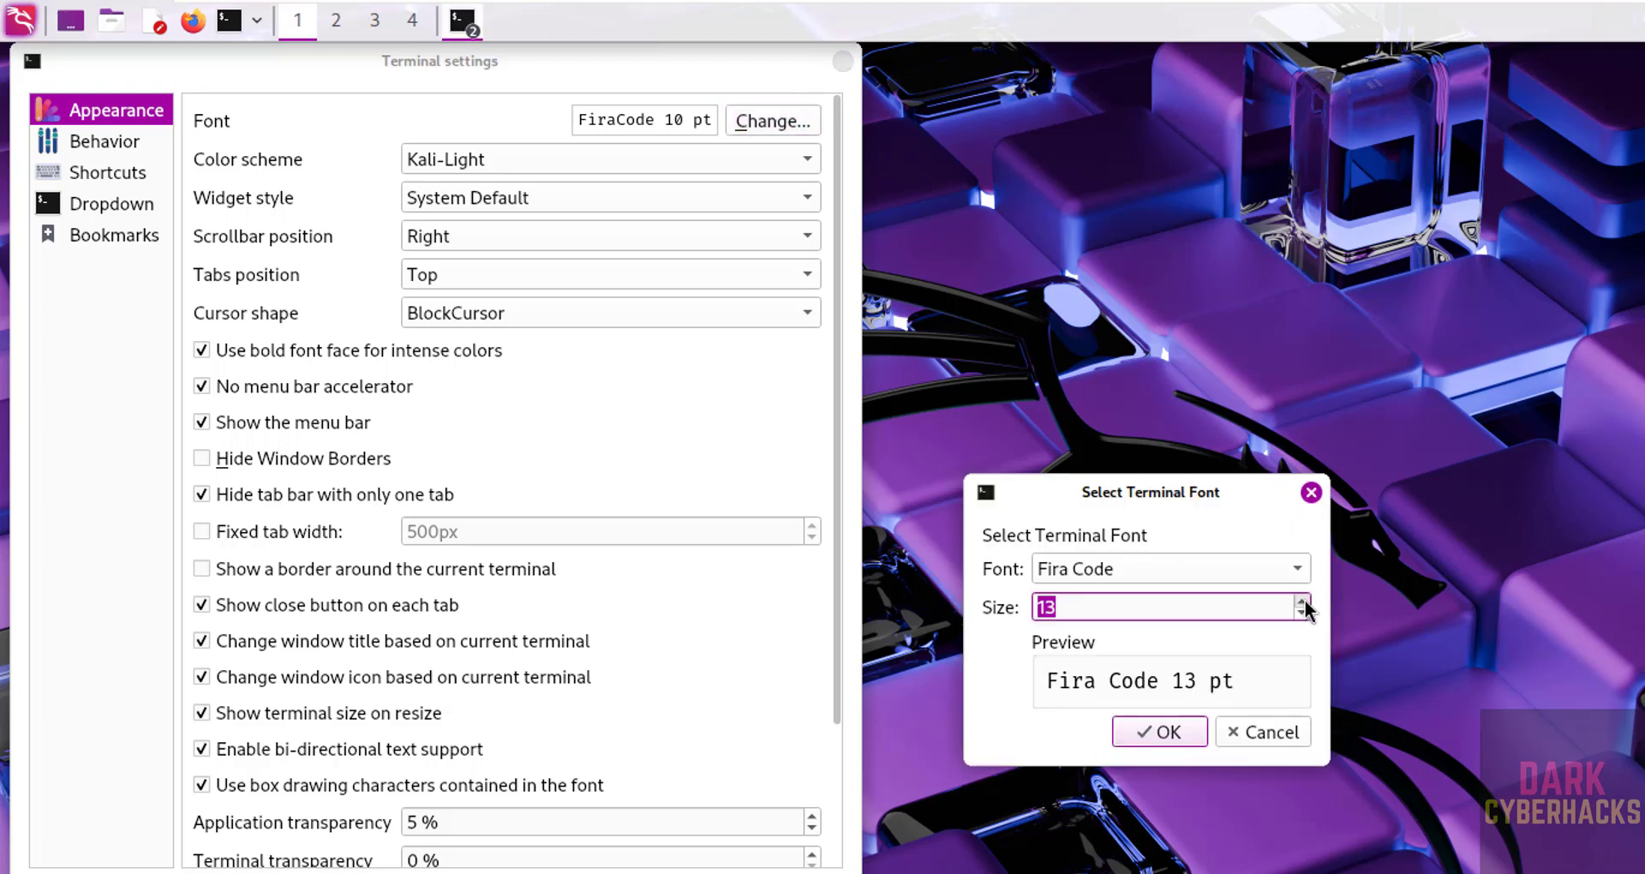
{"action": "left_click", "coordinate": [1159, 736]}
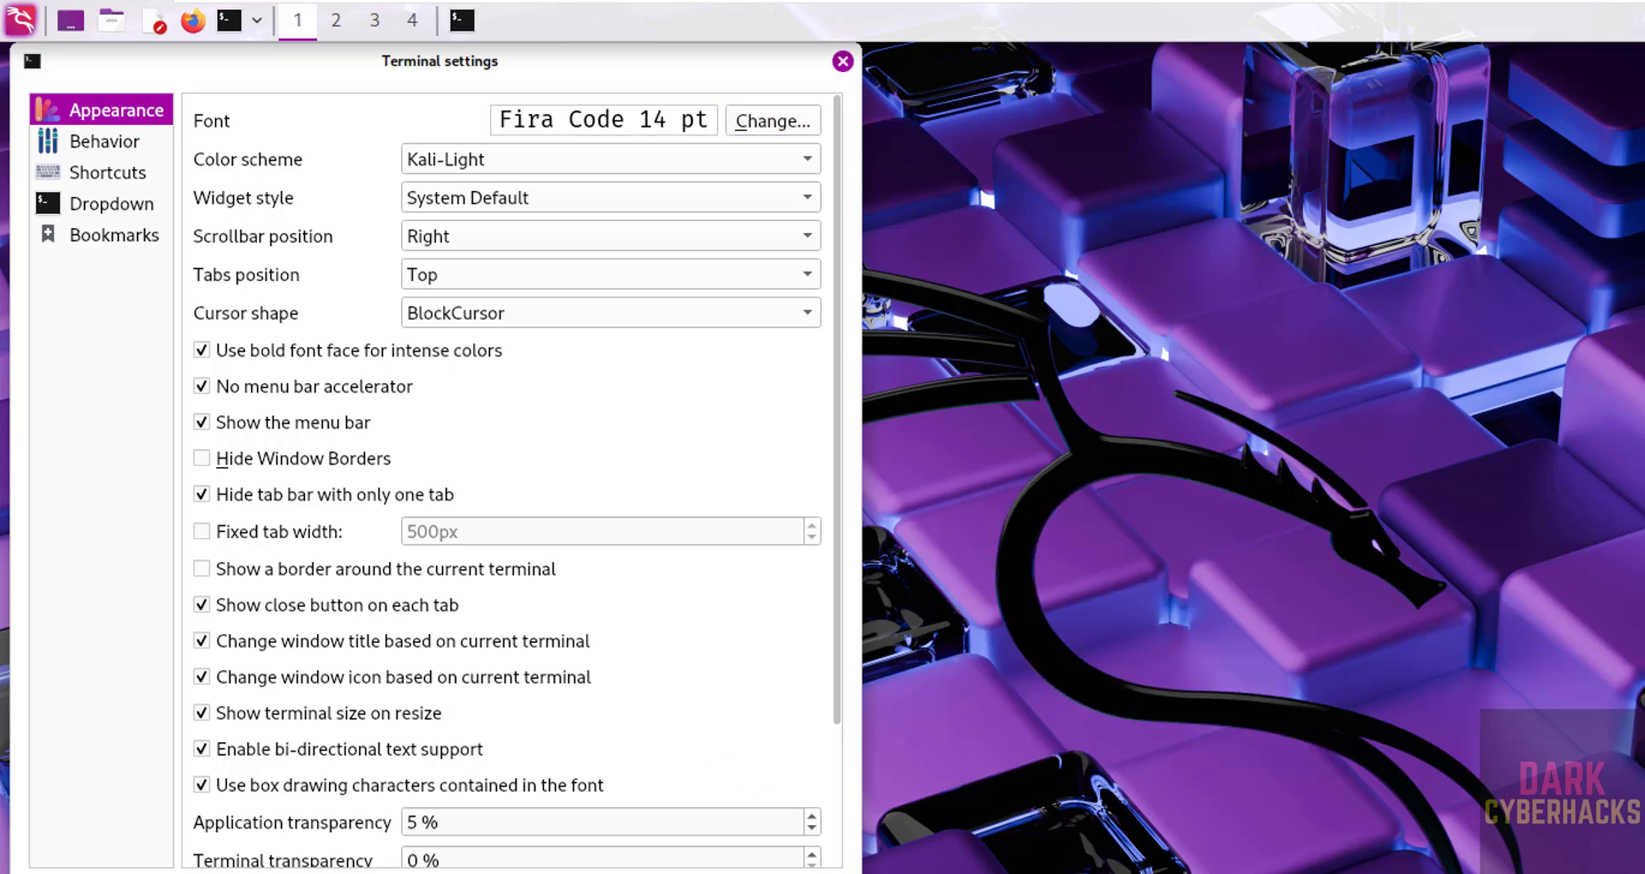
{"action": "key", "text": "Return"}
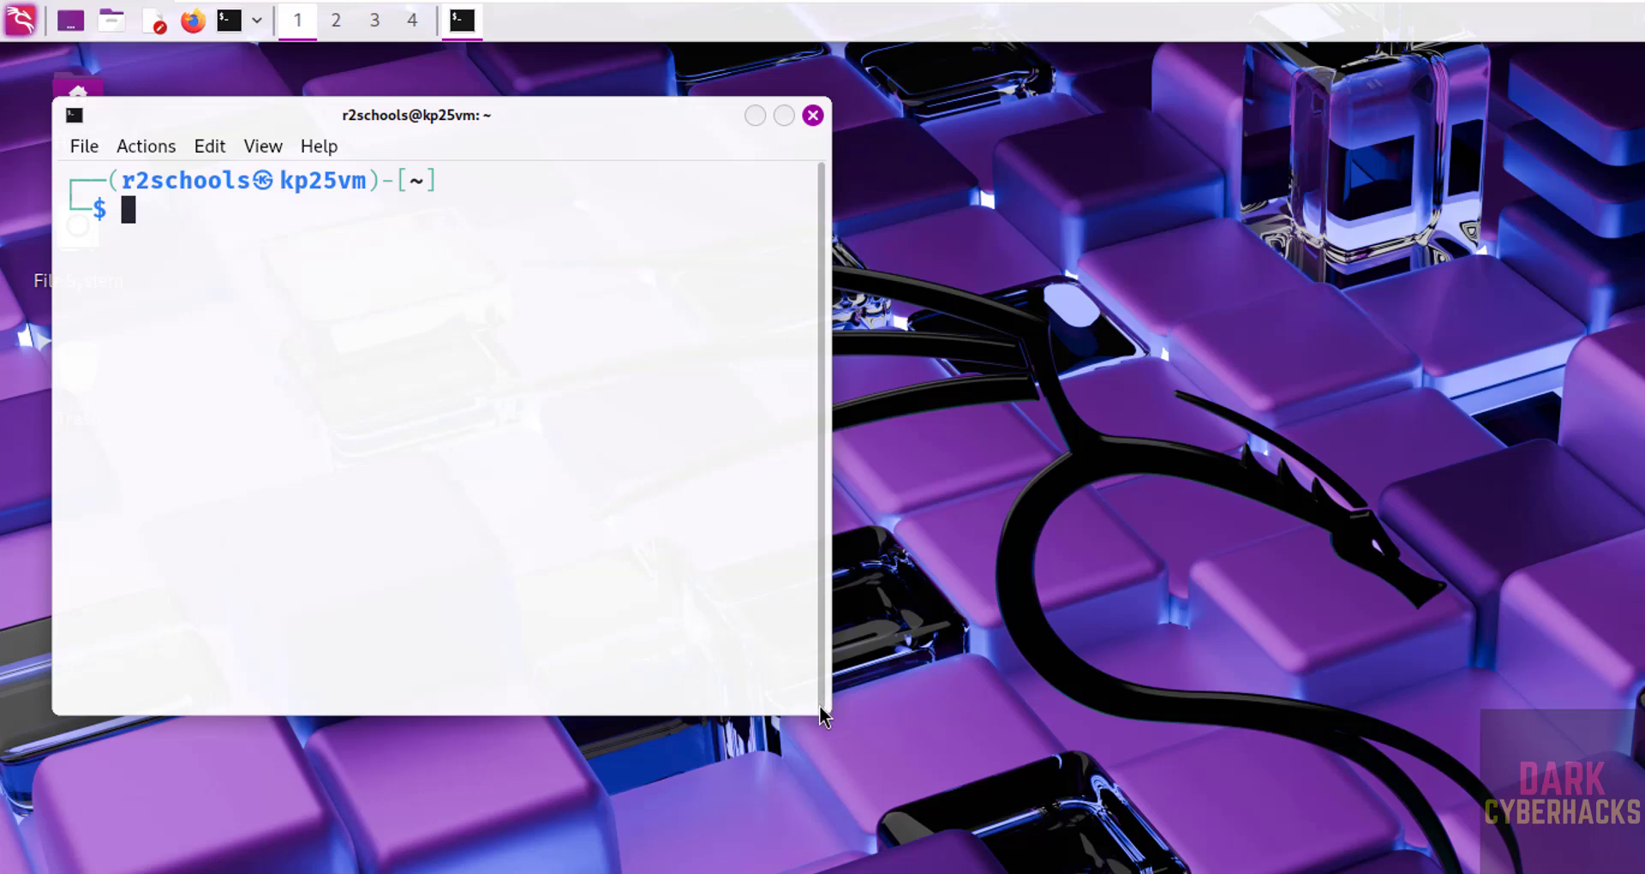
- Enlarge the terminal window, run ifconfig to check network addresses, then clear the screen
{"action": "left_click_drag", "start_coordinate": [817, 705], "coordinate": [1071, 814]}
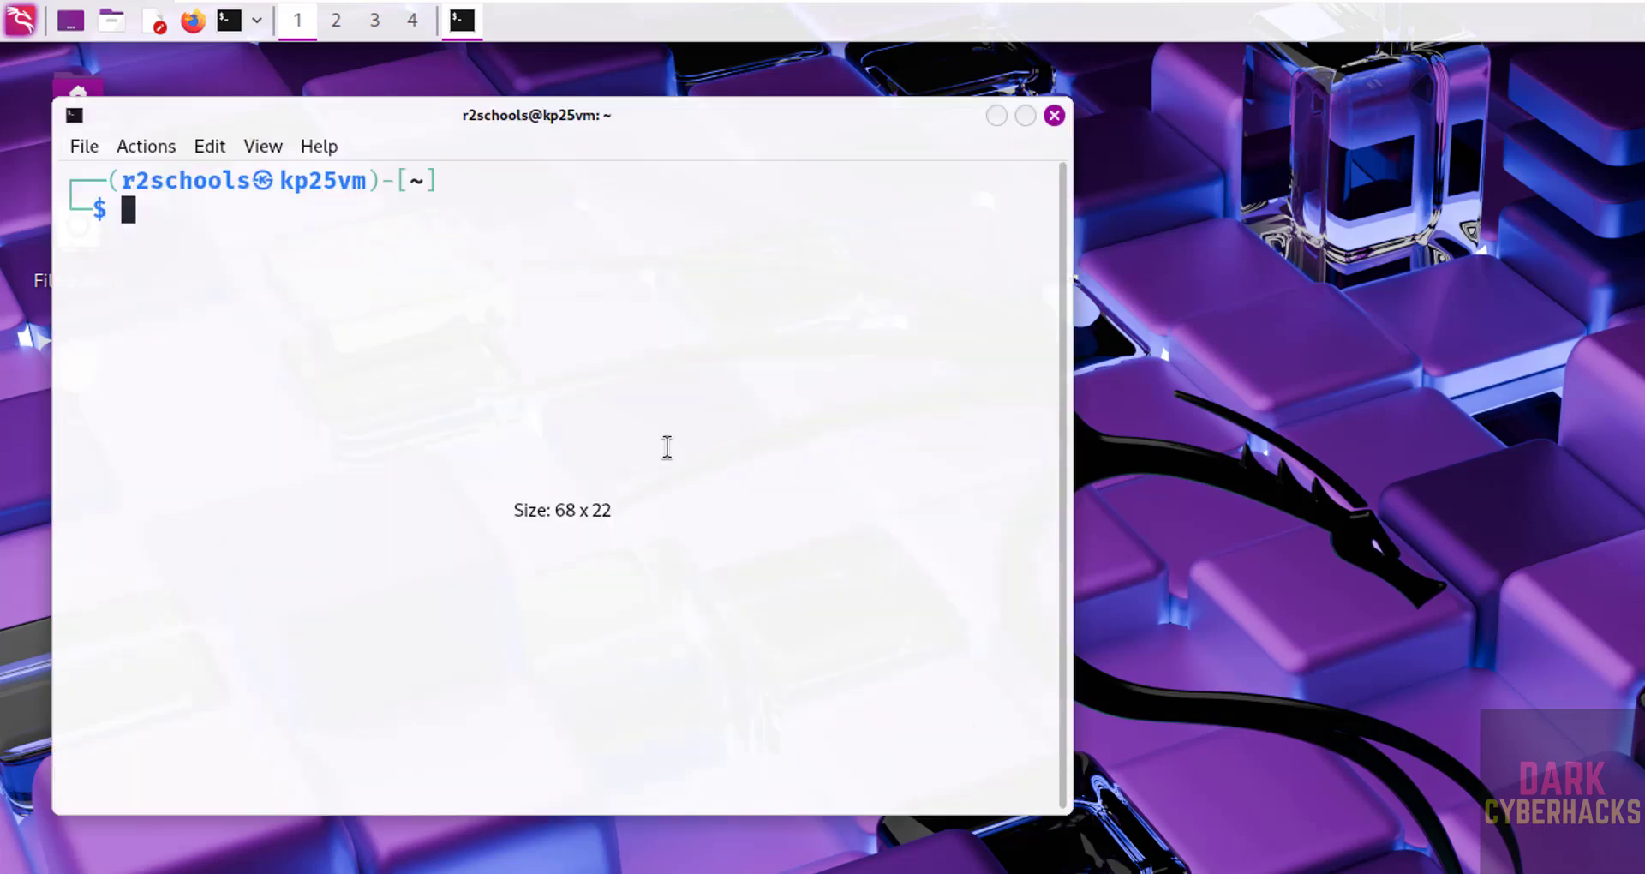
{"action": "type", "text": "ifconfig"}
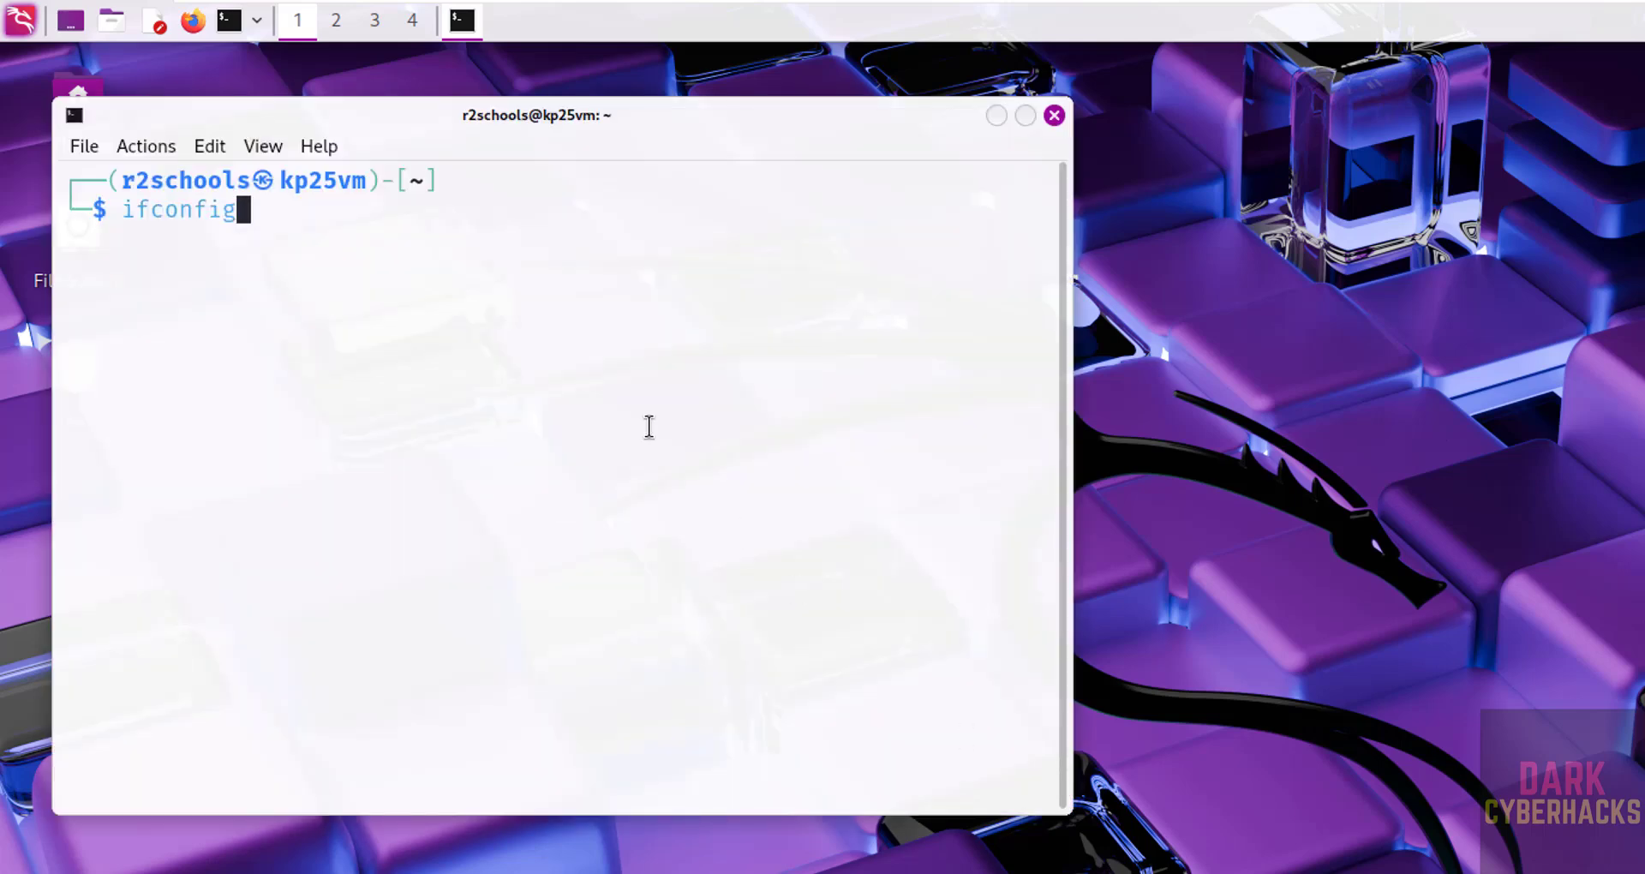
{"action": "key", "text": "Return"}
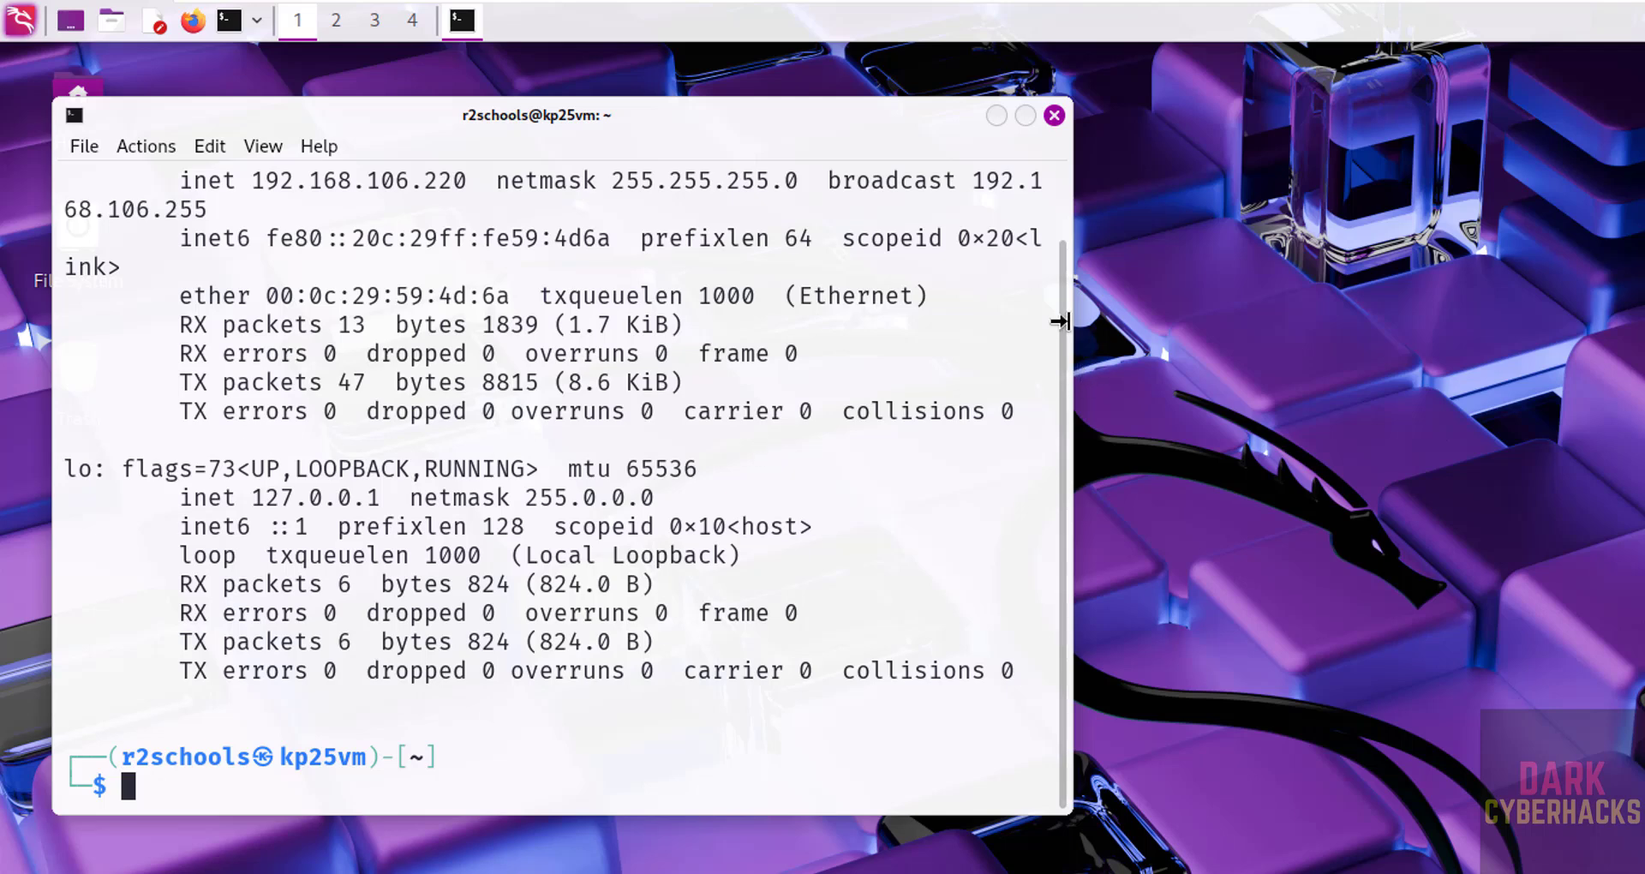
{"action": "left_click_drag", "start_coordinate": [467, 181], "coordinate": [259, 265]}
{"action": "left_click", "coordinate": [334, 353]}
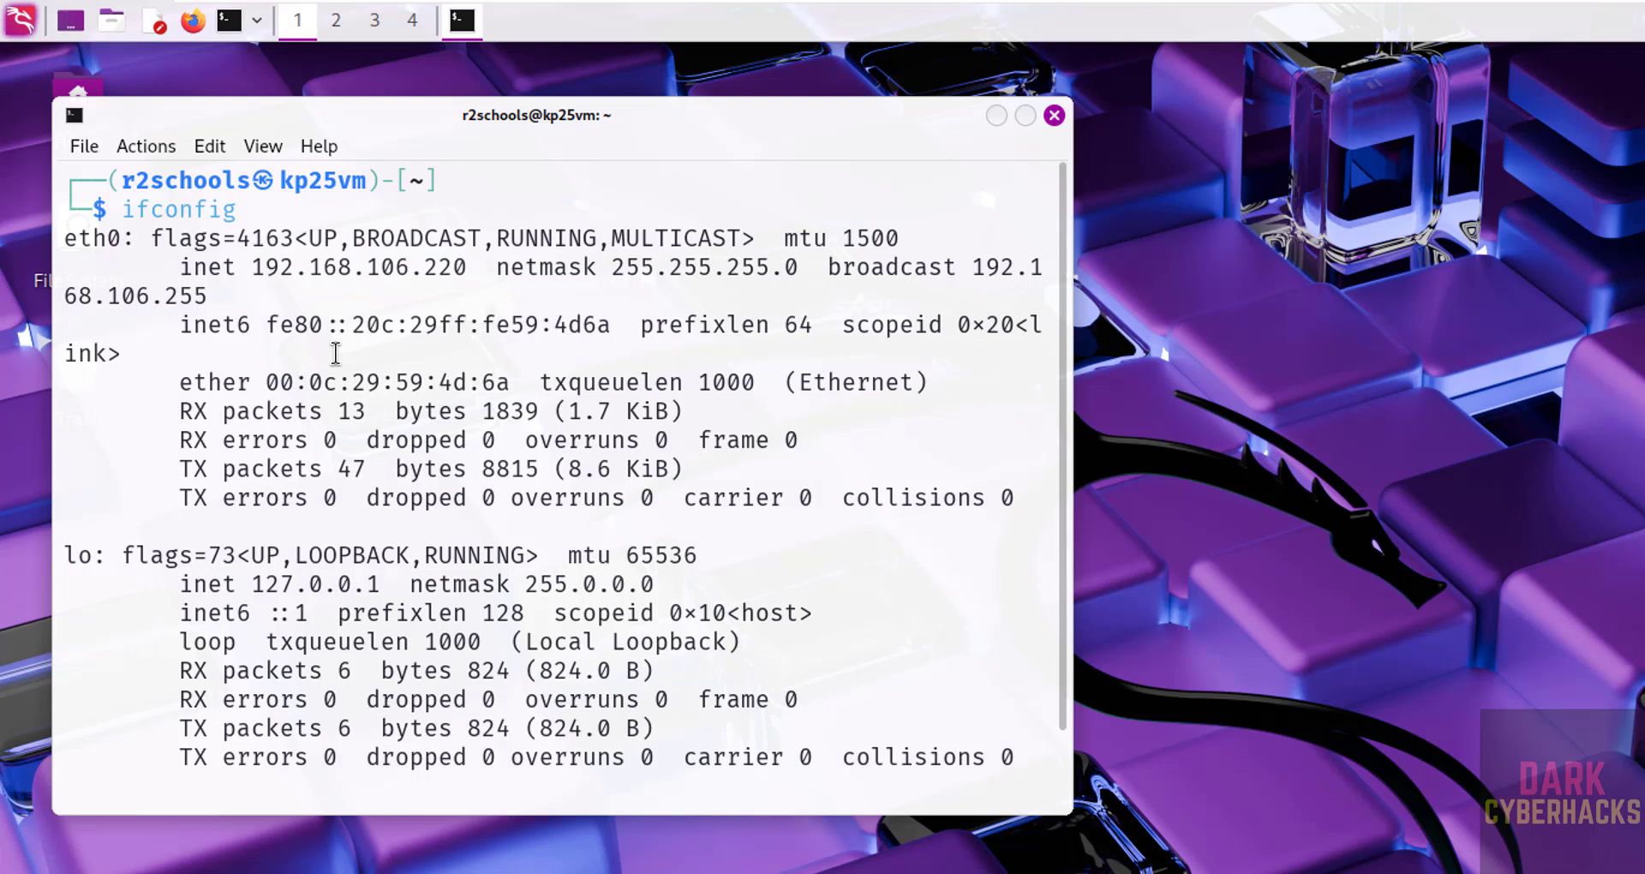
{"action": "key", "text": "ctrl+l"}
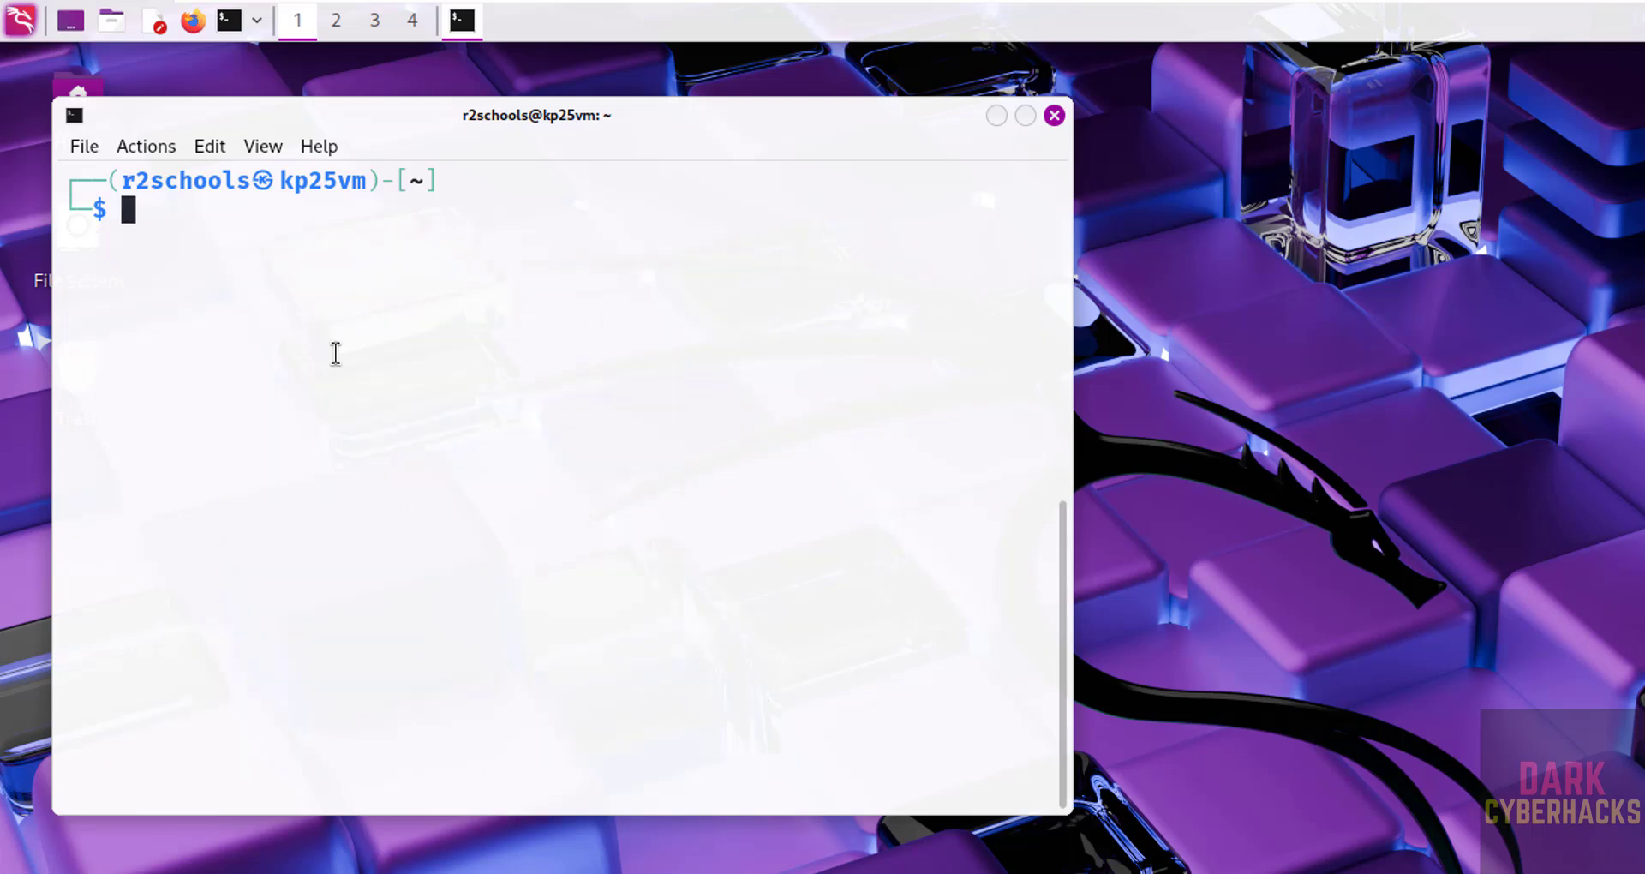
- Display the OS release details with more /etc/os-release, then clear the screen
{"action": "type", "text": "more /etc/os-re"}
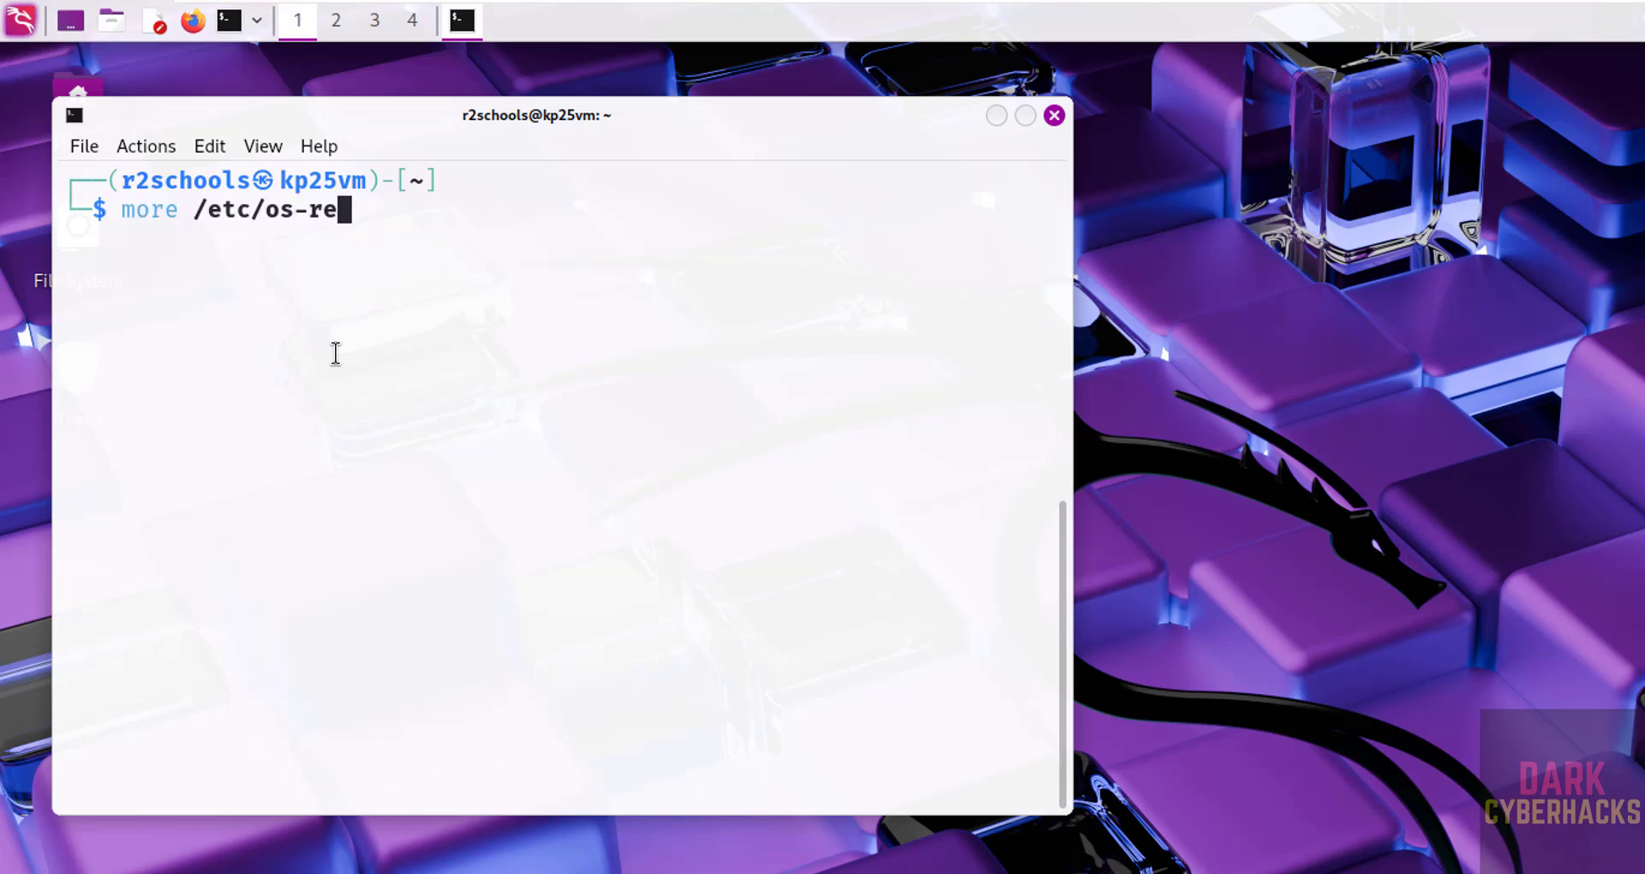
{"action": "key", "text": "Tab"}
{"action": "key", "text": "Return"}
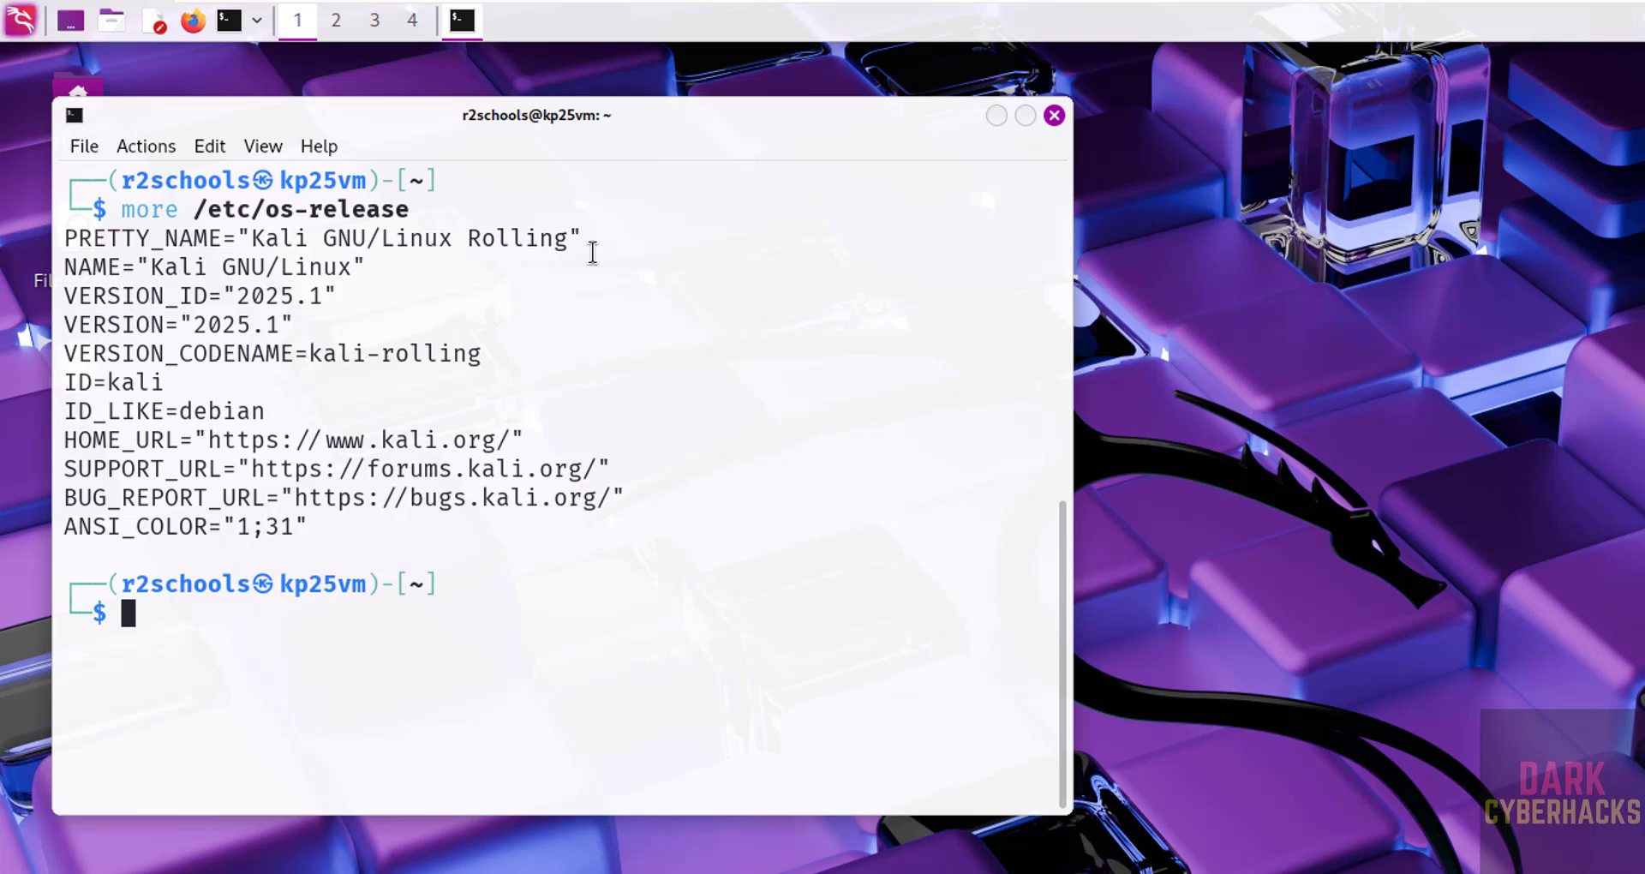
{"action": "key", "text": "ctrl+l"}
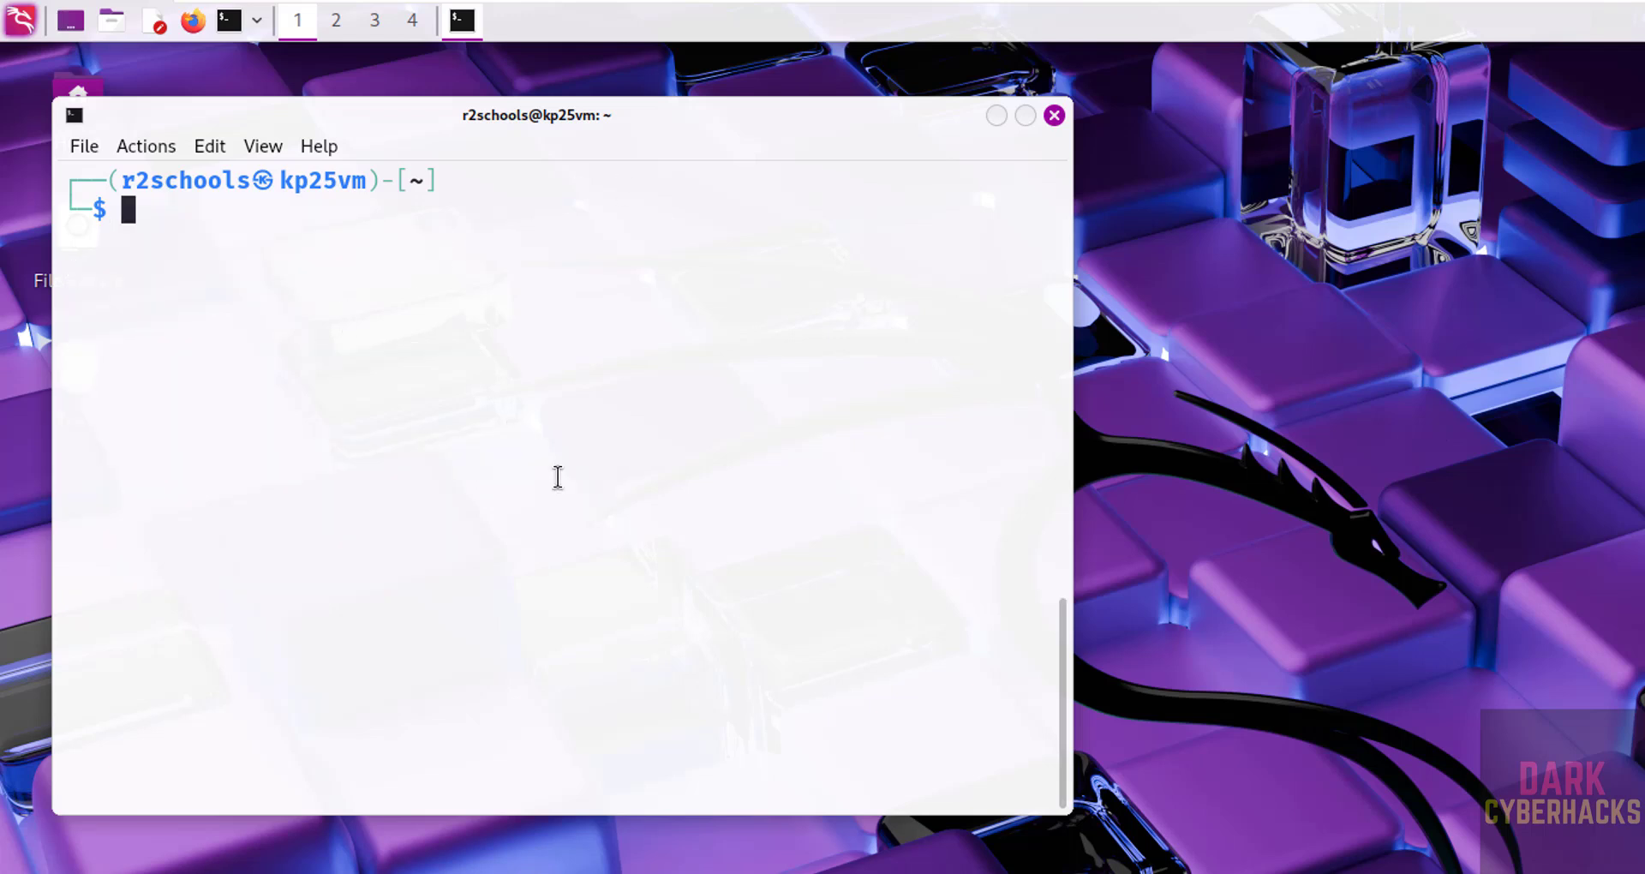
- Run sudo apt update && sudo apt upgrade, enter the sudo password, and confirm with y
{"action": "type", "text": "sudo "}
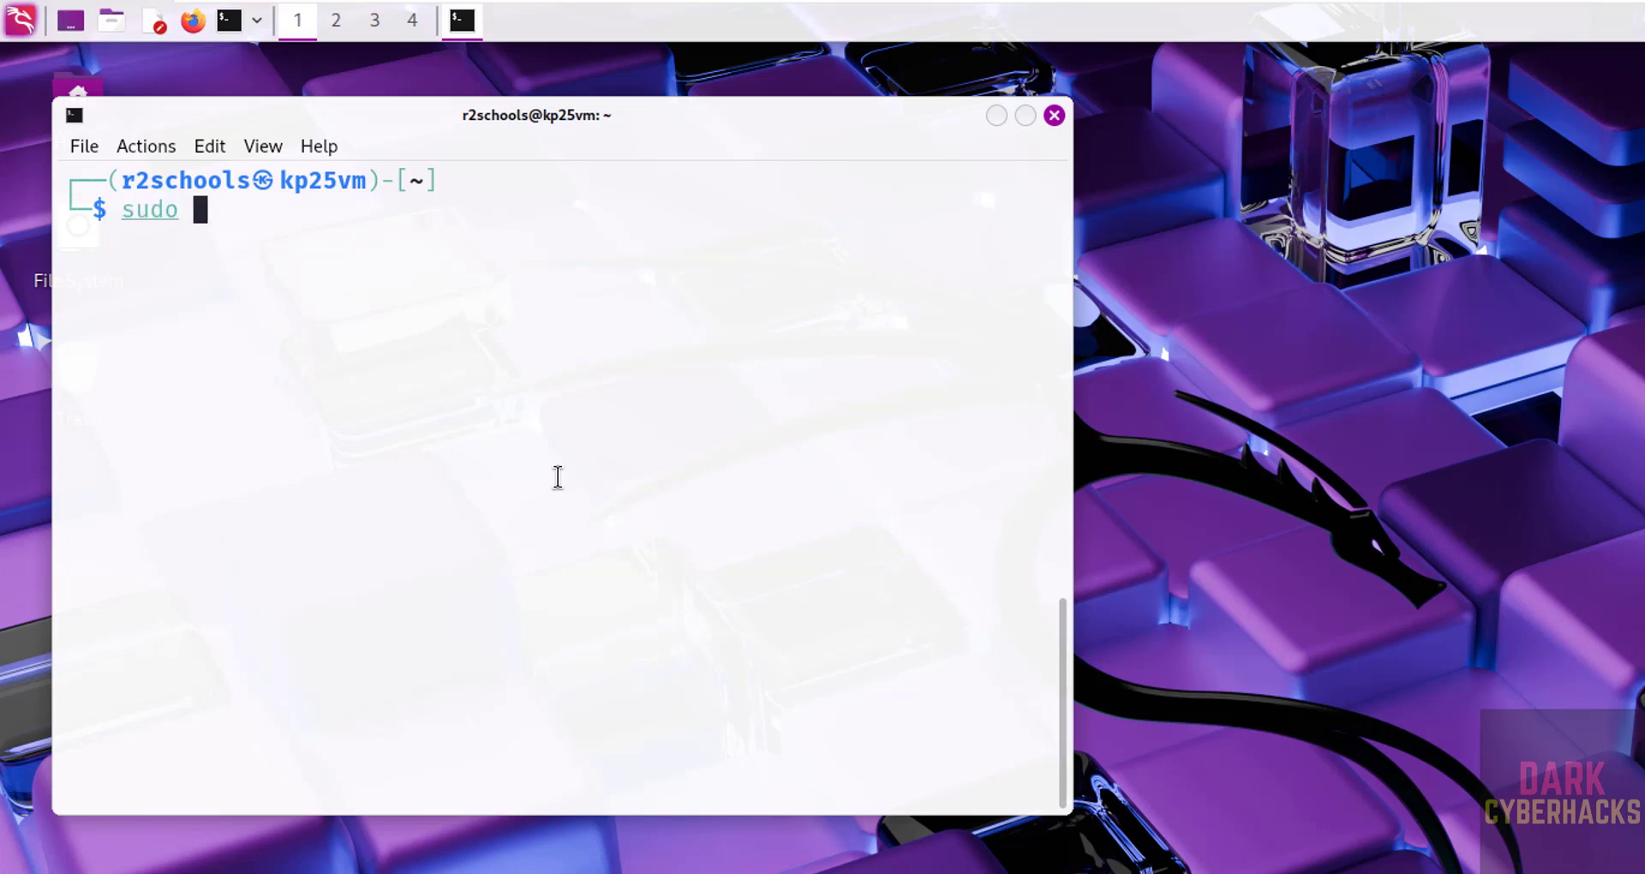
{"action": "type", "text": "apt upda"}
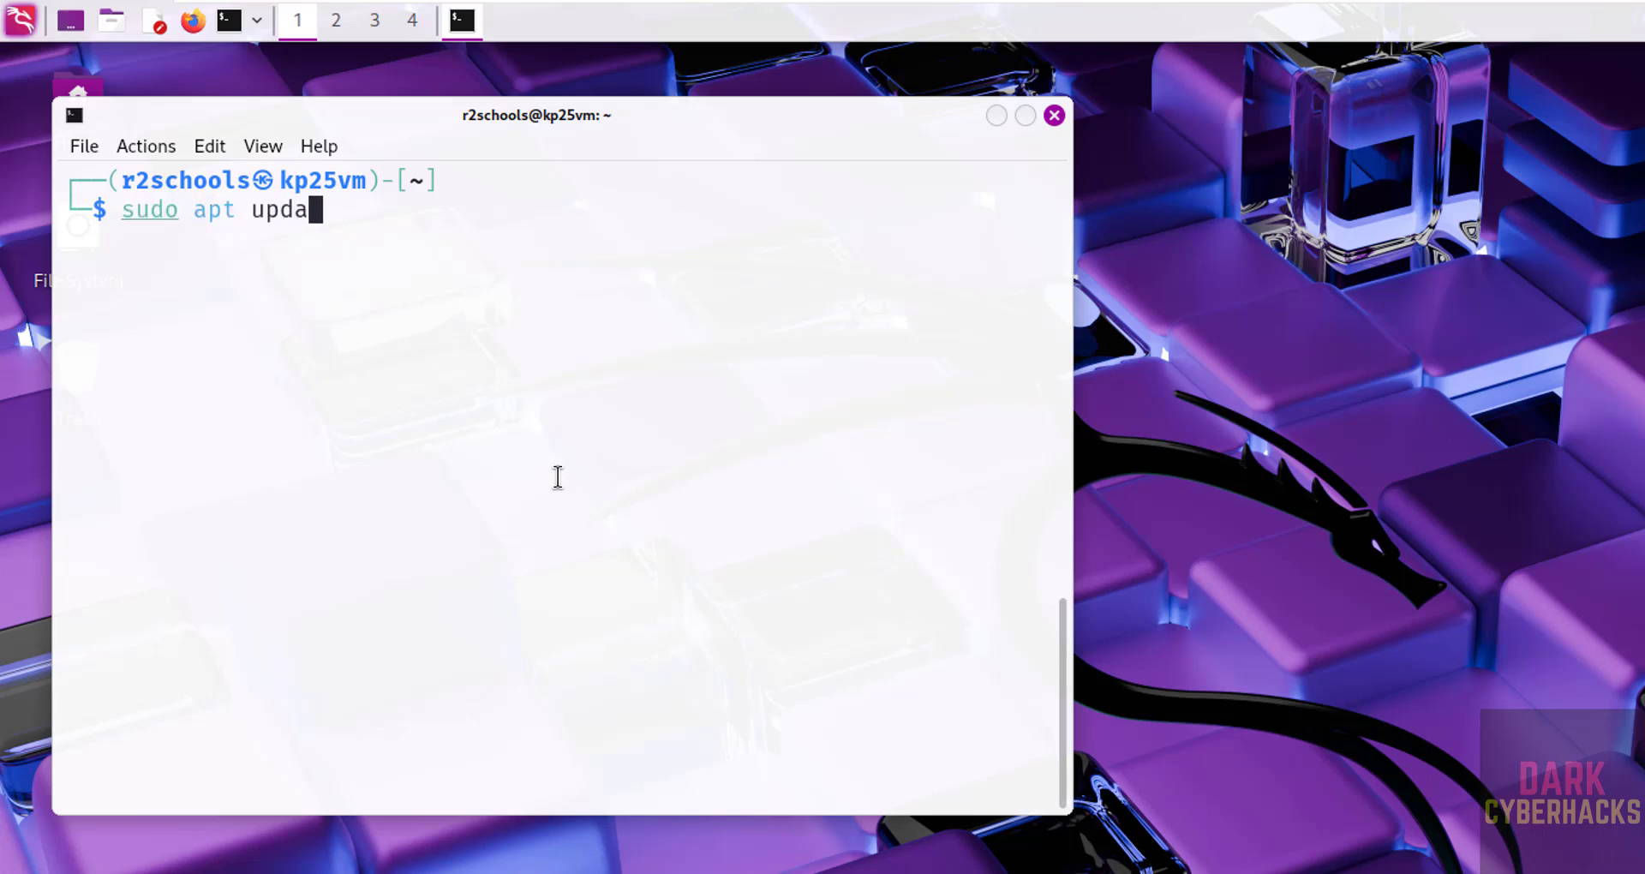
{"action": "type", "text": "te && sudo "}
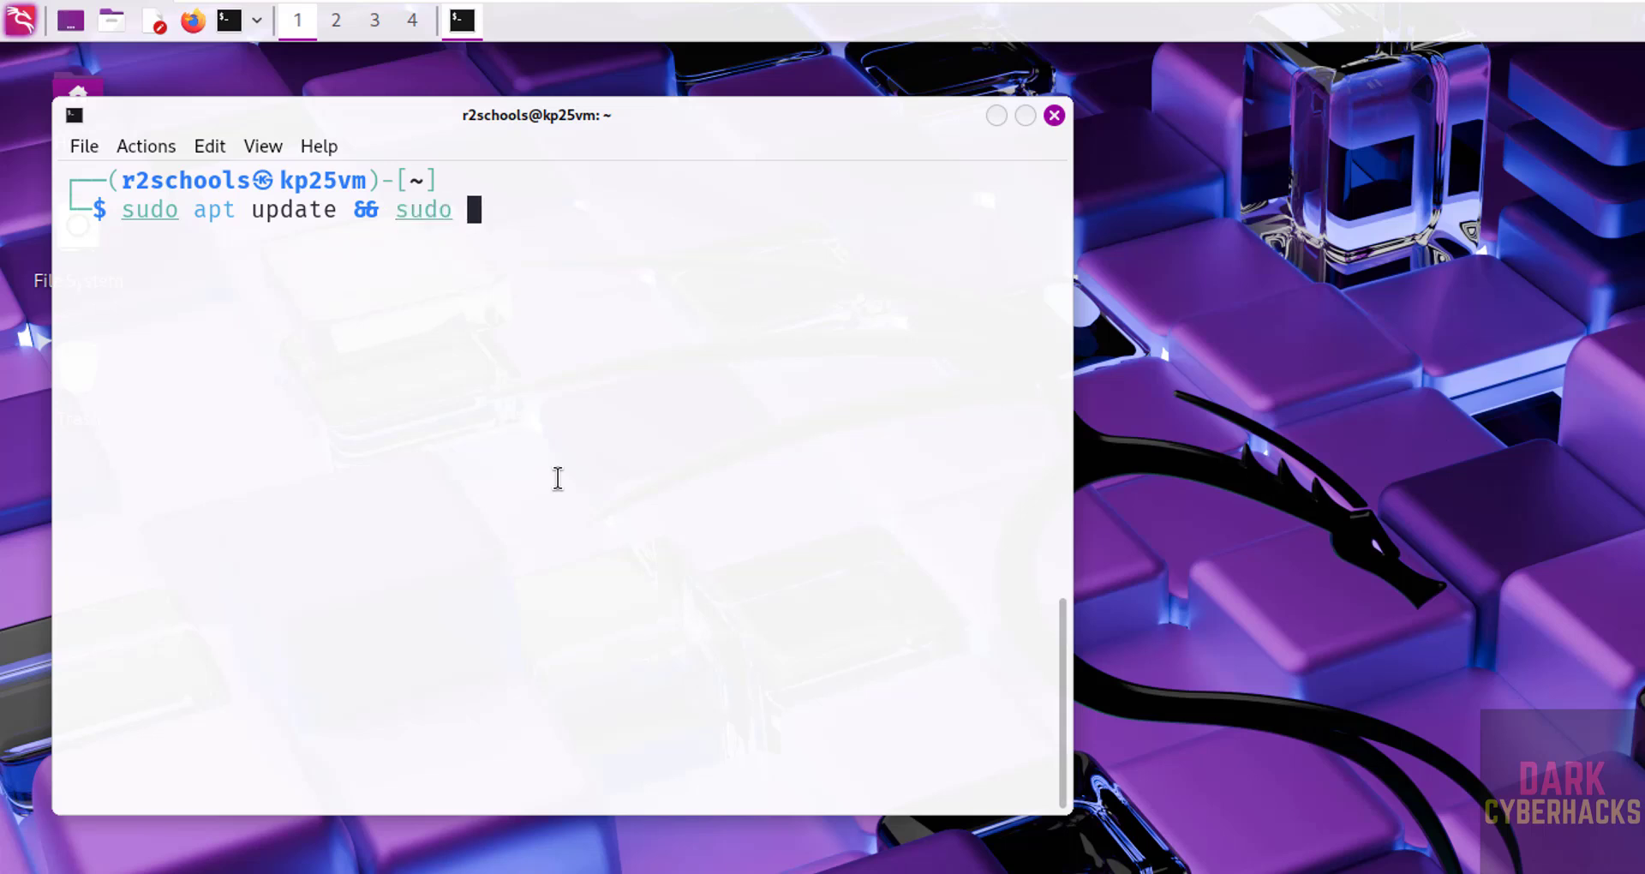
{"action": "type", "text": "apt upgrade"}
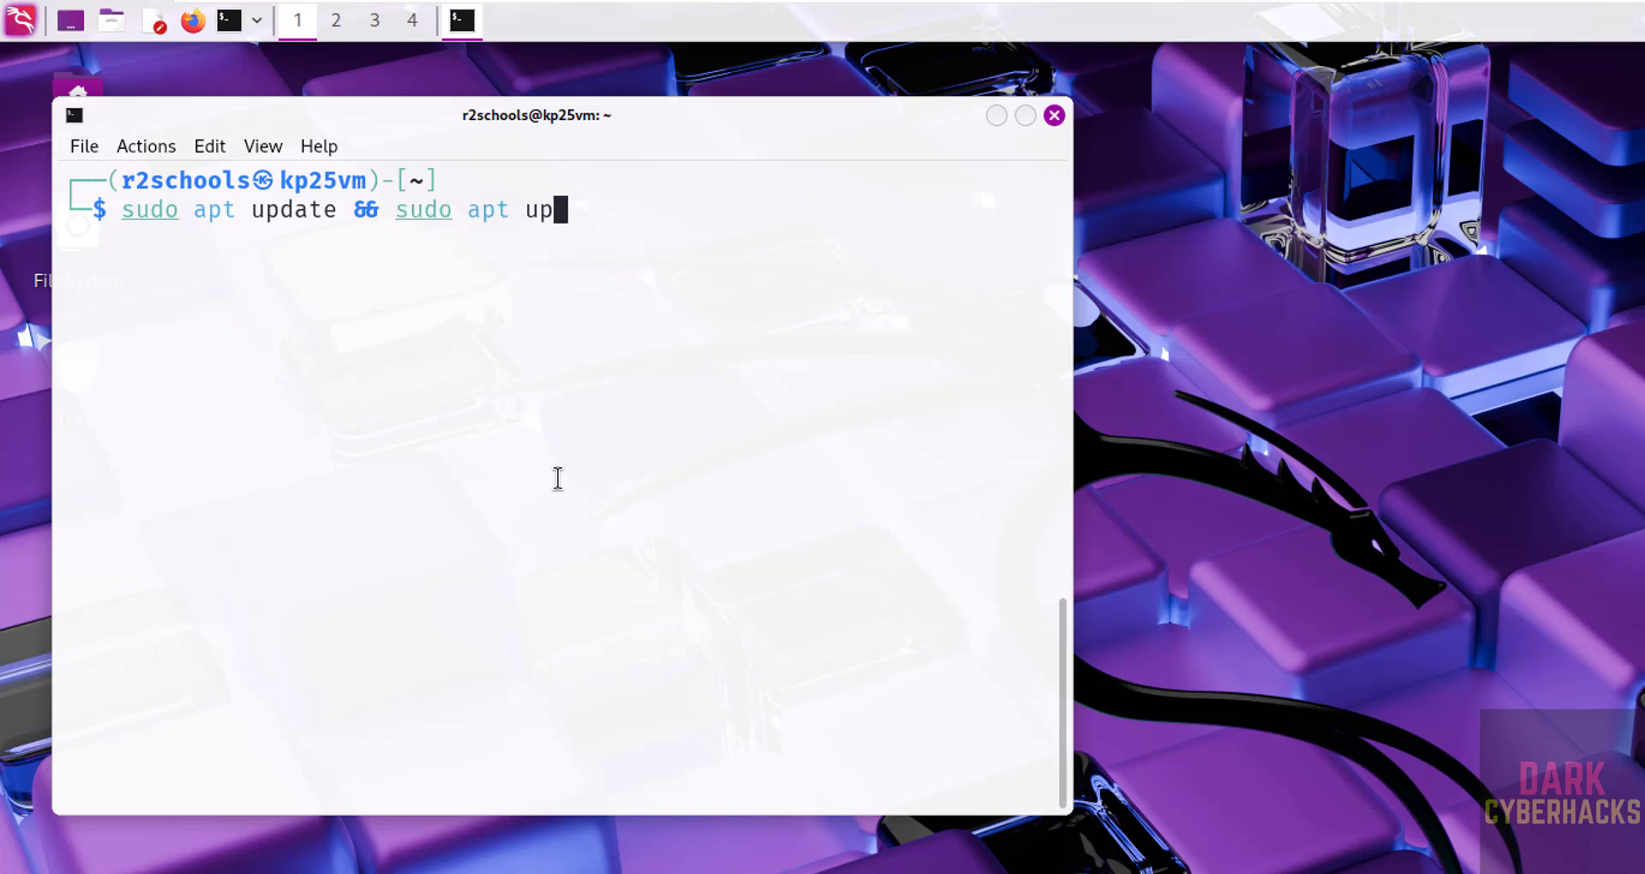
{"action": "key", "text": "Return"}
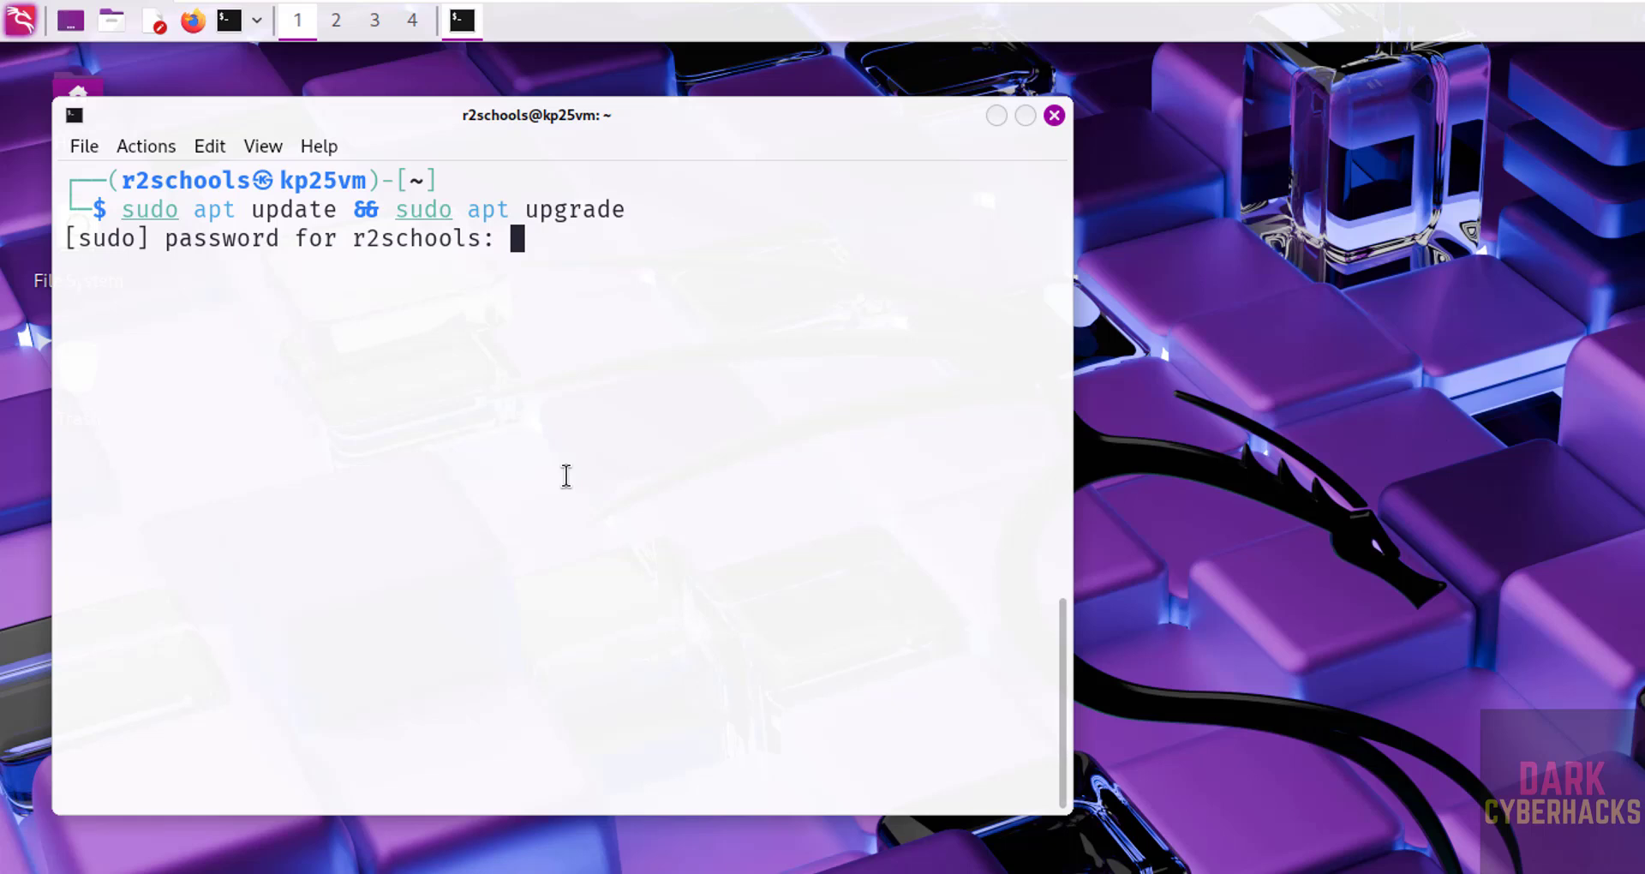
{"action": "key", "text": "Return"}
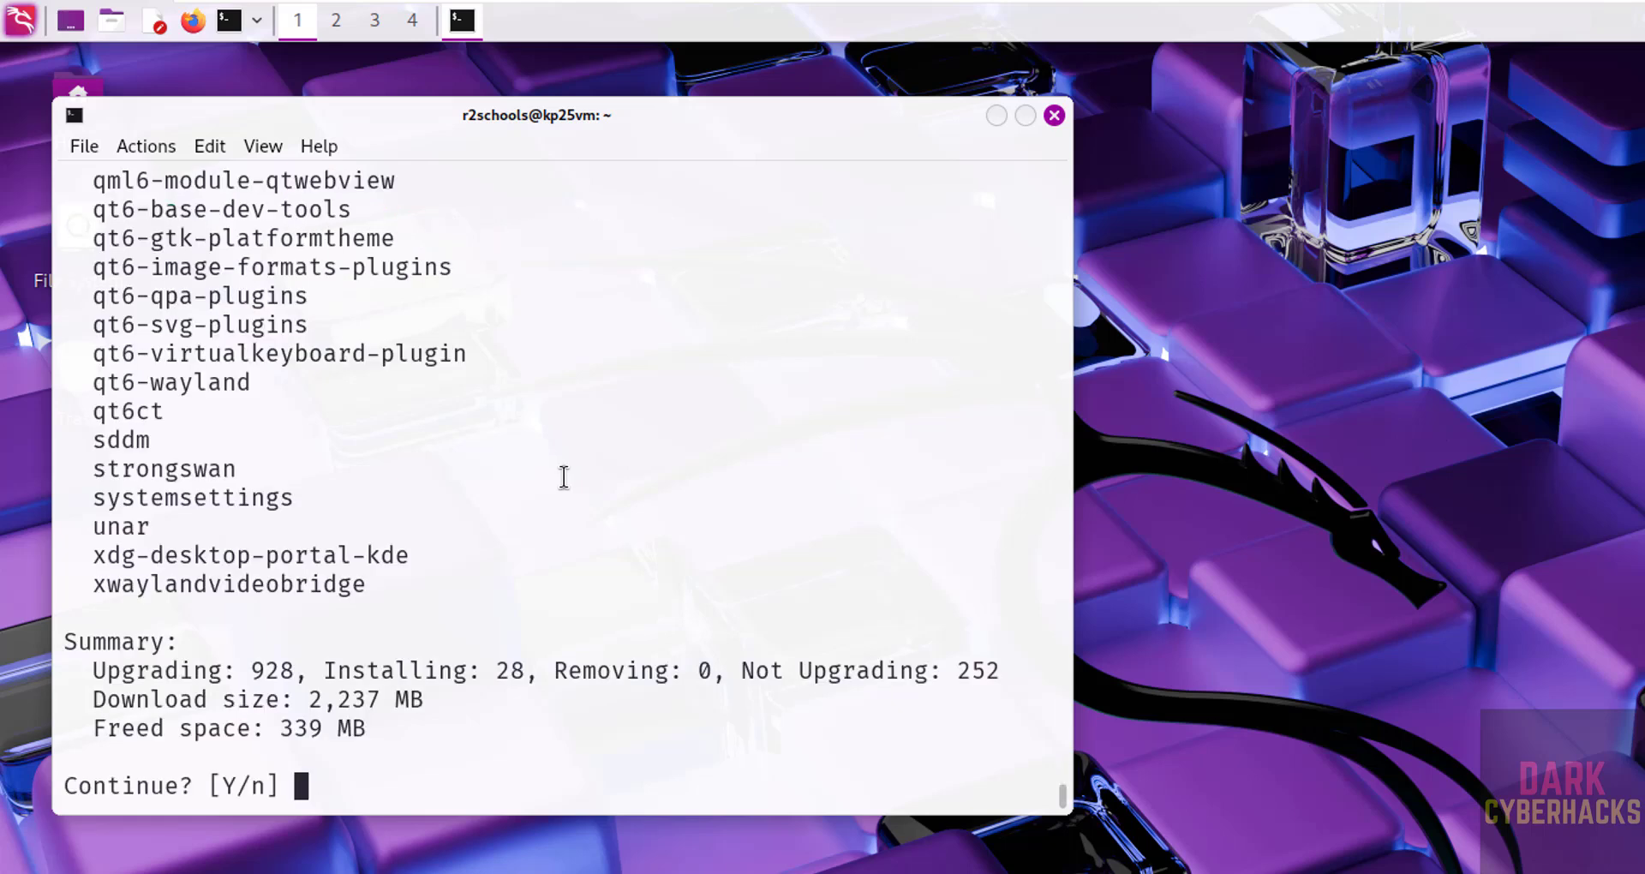
{"action": "type", "text": "y"}
{"action": "key", "text": "Return"}
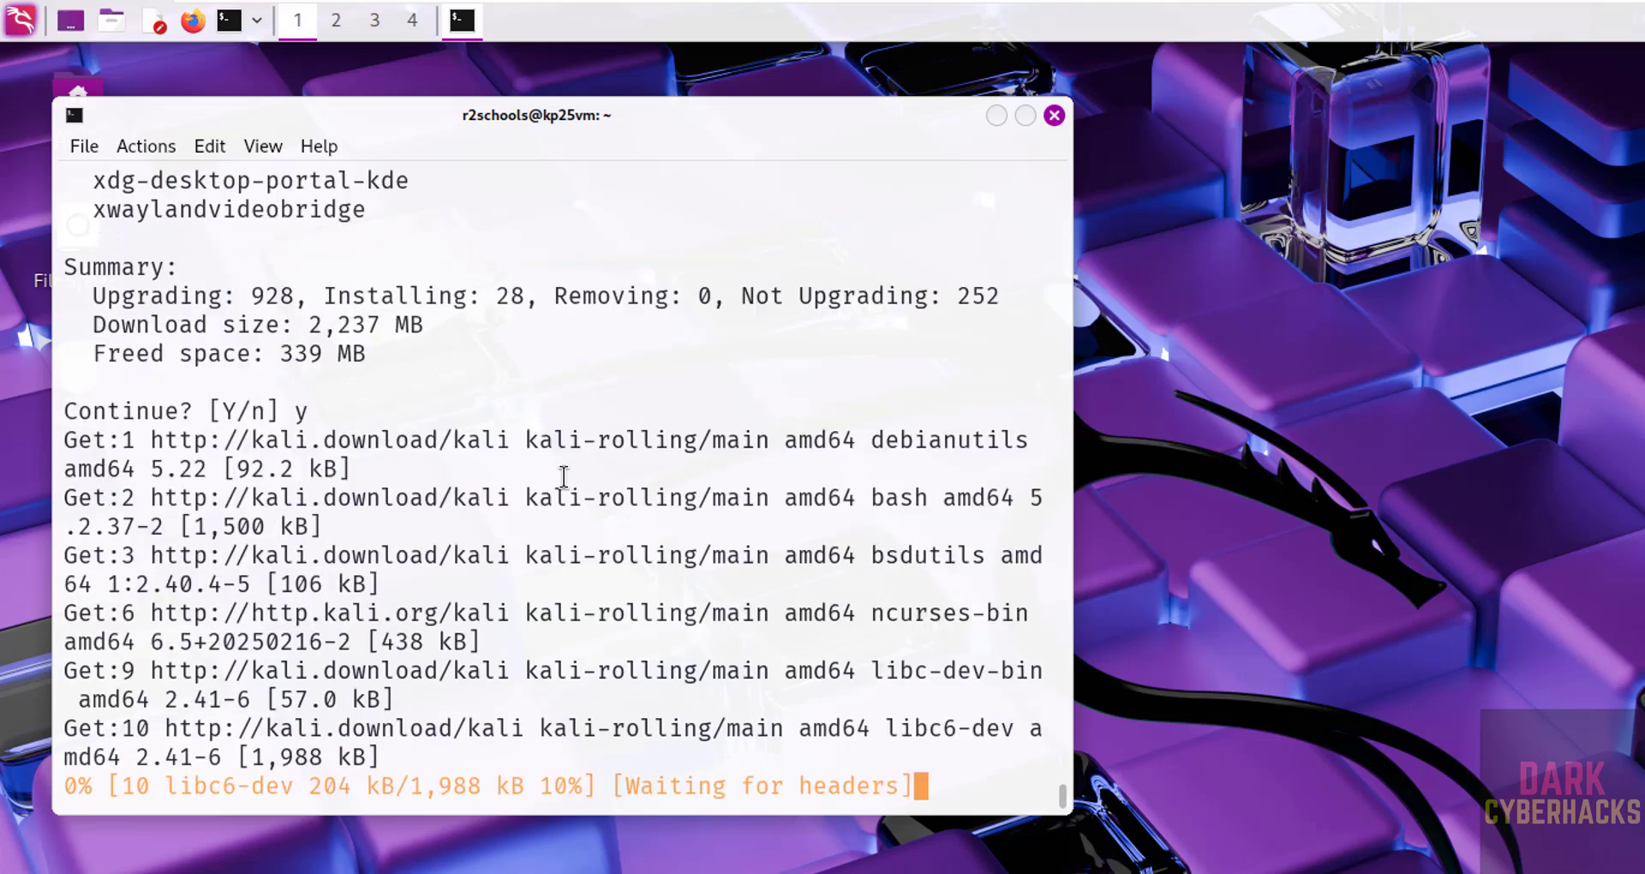